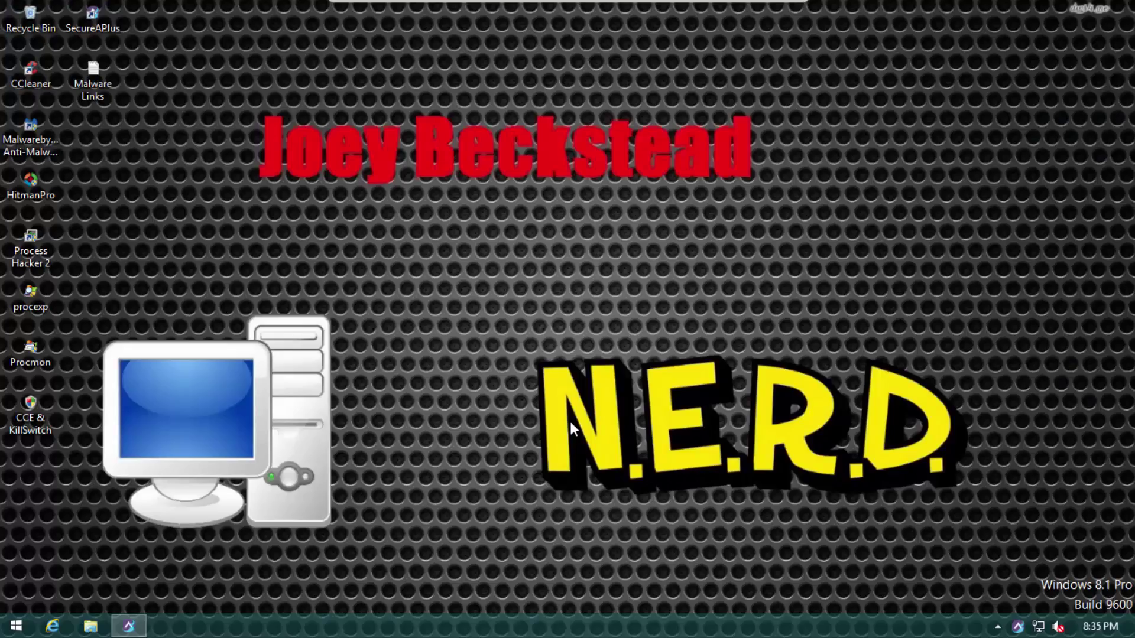
# Step: Bring up the SecureAPlus main window from the taskbar and shift it slightly into place
pyautogui.click(128, 626)
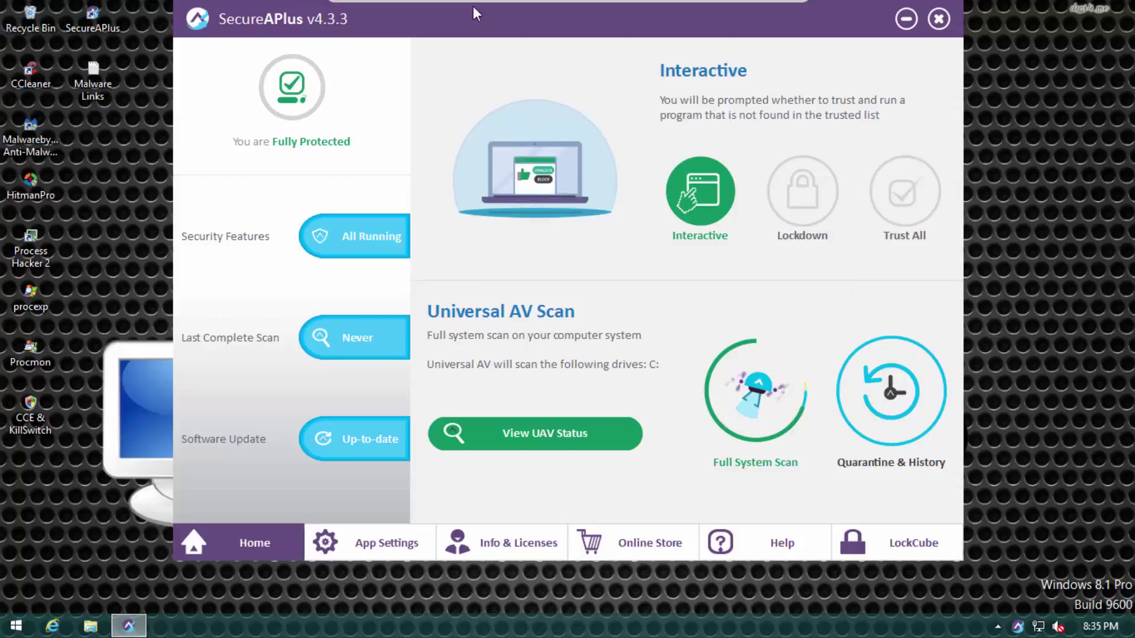
pyautogui.moveTo(441, 23); pyautogui.dragTo(456, 59)
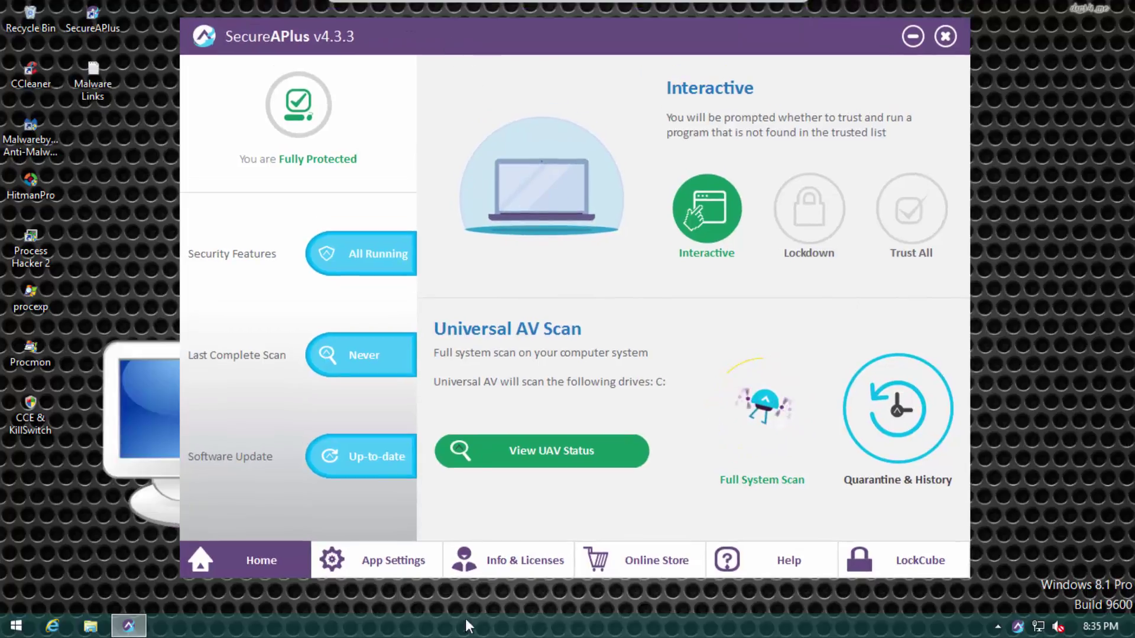
# Step: Set the Universal AV Daily Upload Limit slider to Unlimited
pyautogui.click(355, 555)
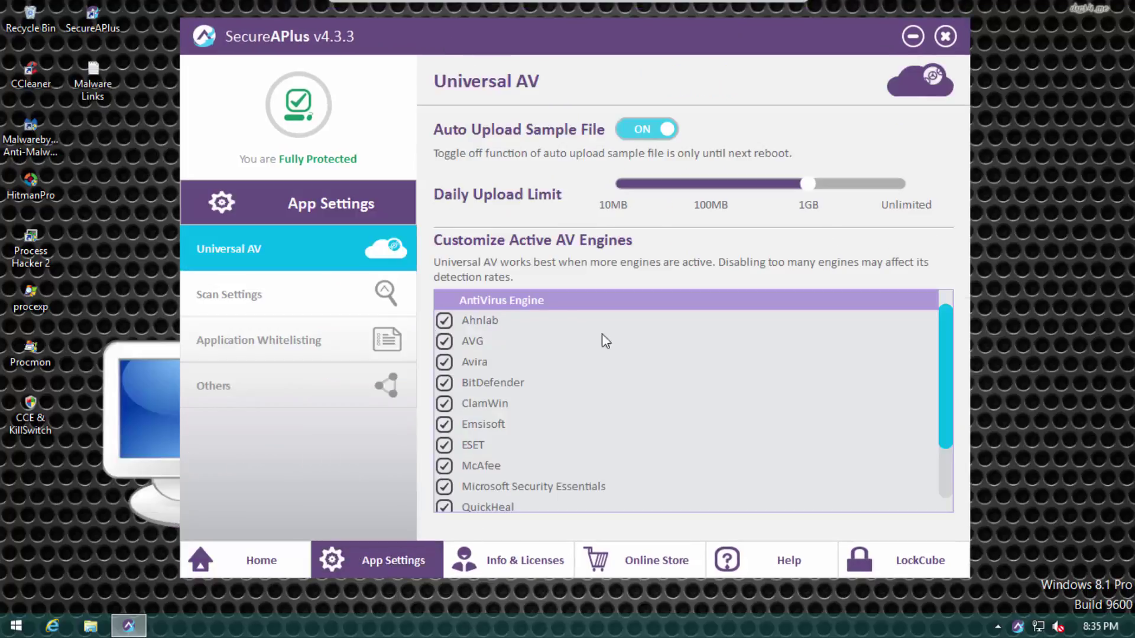
pyautogui.scroll(-2, 712, 402)
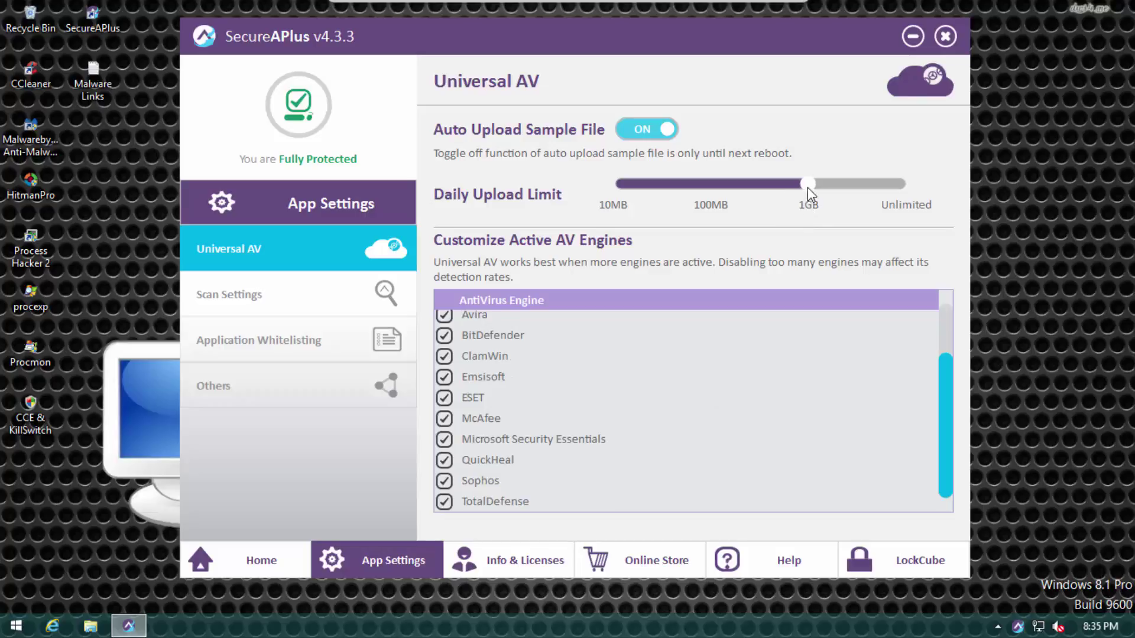
pyautogui.moveTo(807, 186); pyautogui.dragTo(877, 191)
# Step: Browse the Universal AV engine list, then move to the Scan Settings page
pyautogui.click(261, 294)
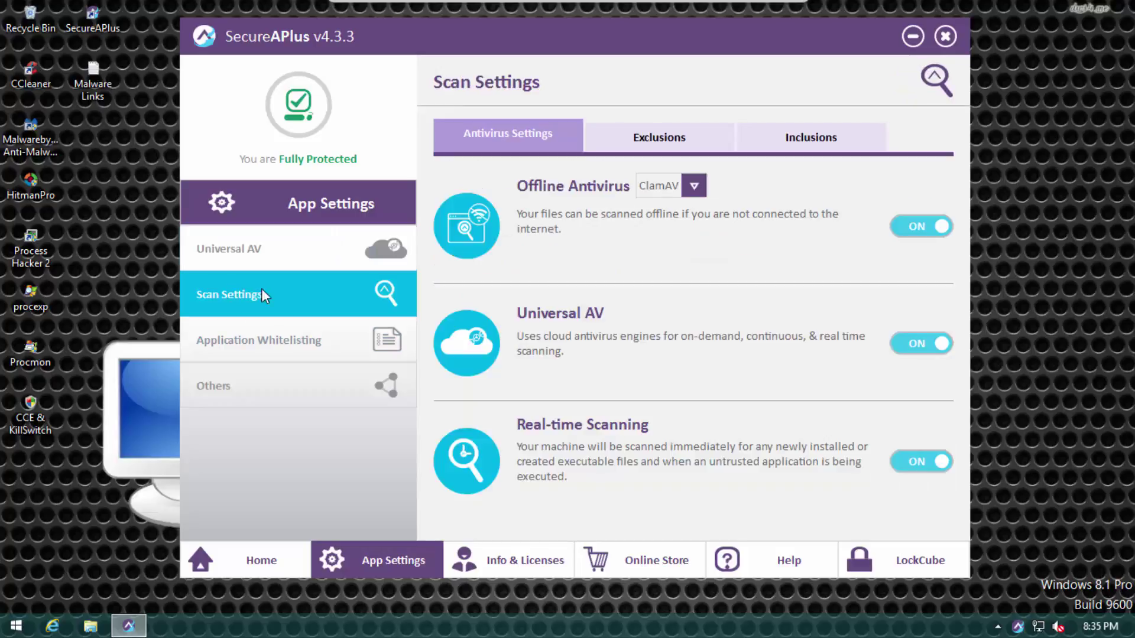
pyautogui.click(303, 247)
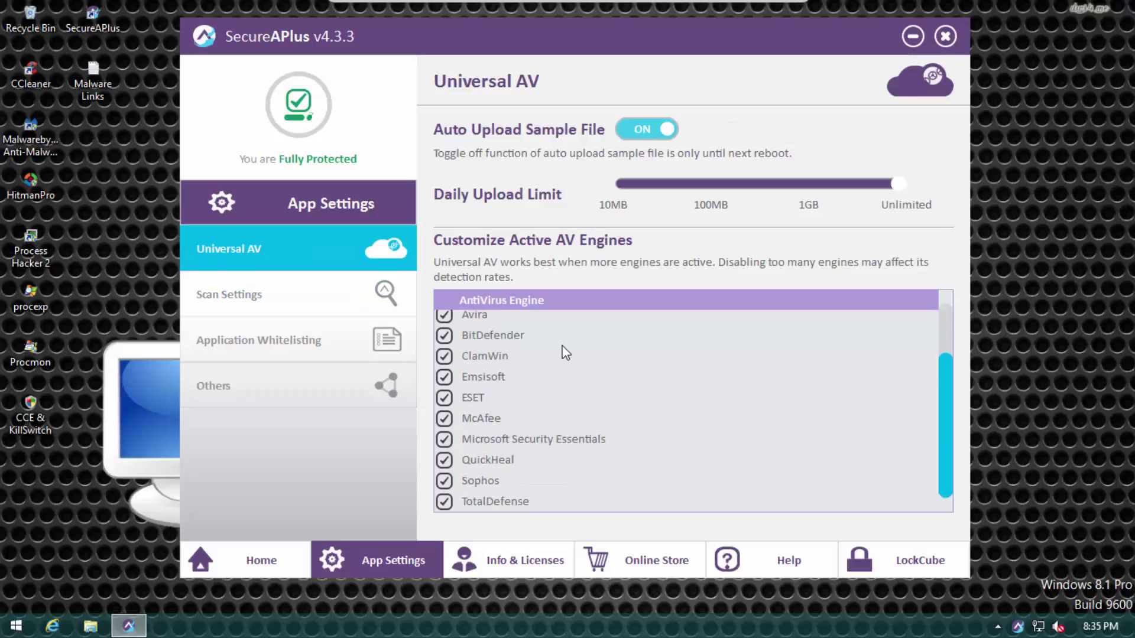
pyautogui.scroll(3, 524, 400)
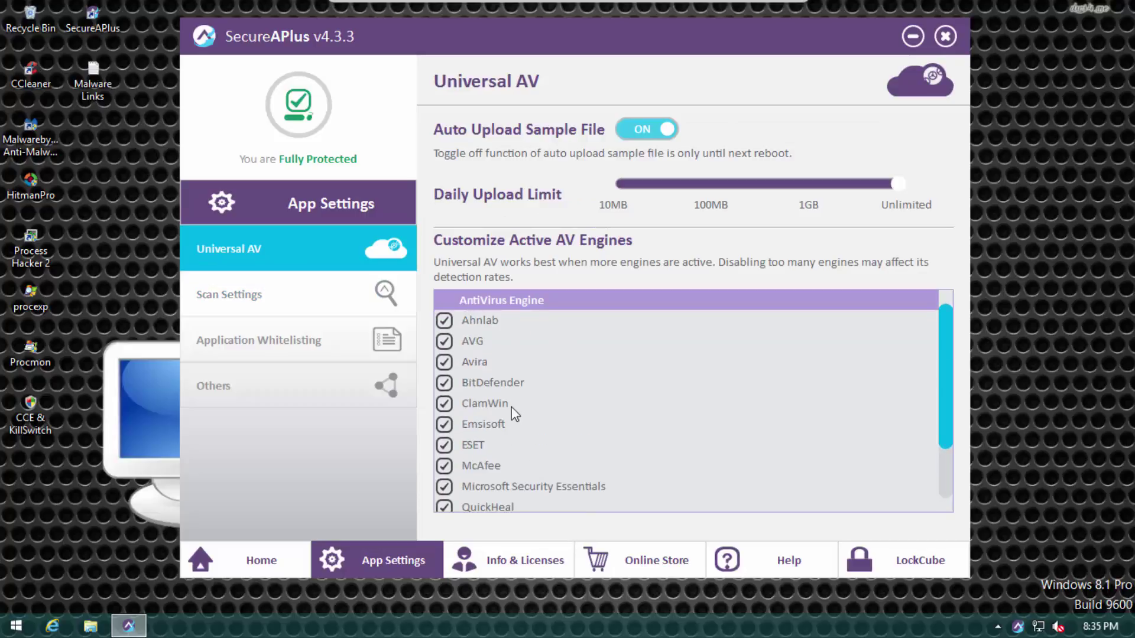
pyautogui.scroll(-3, 519, 414)
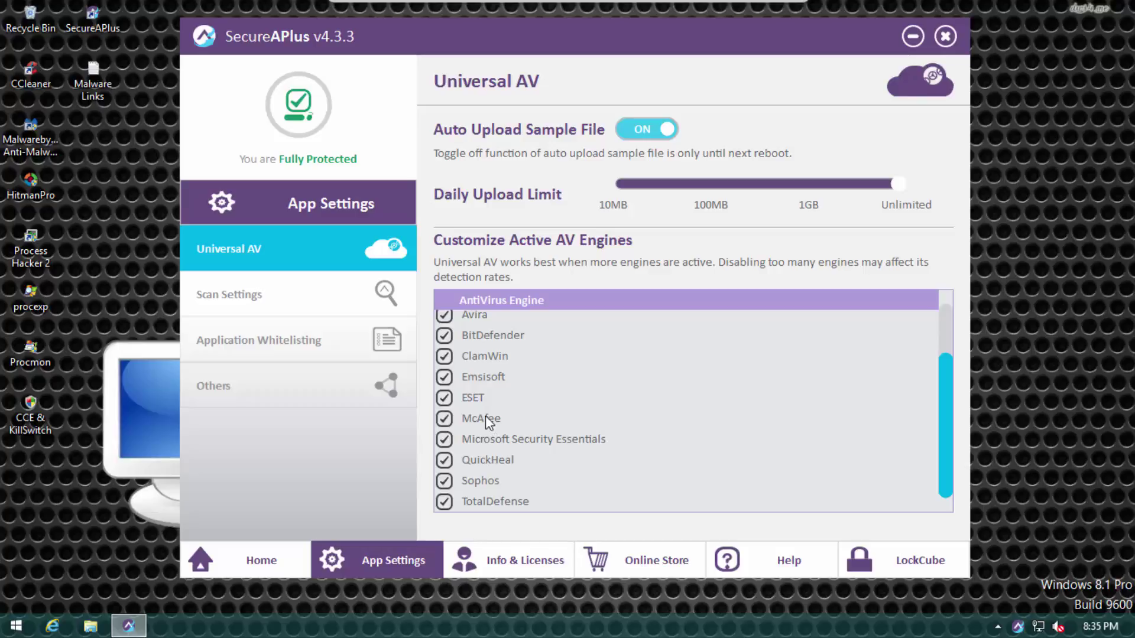
pyautogui.scroll(2, 485, 378)
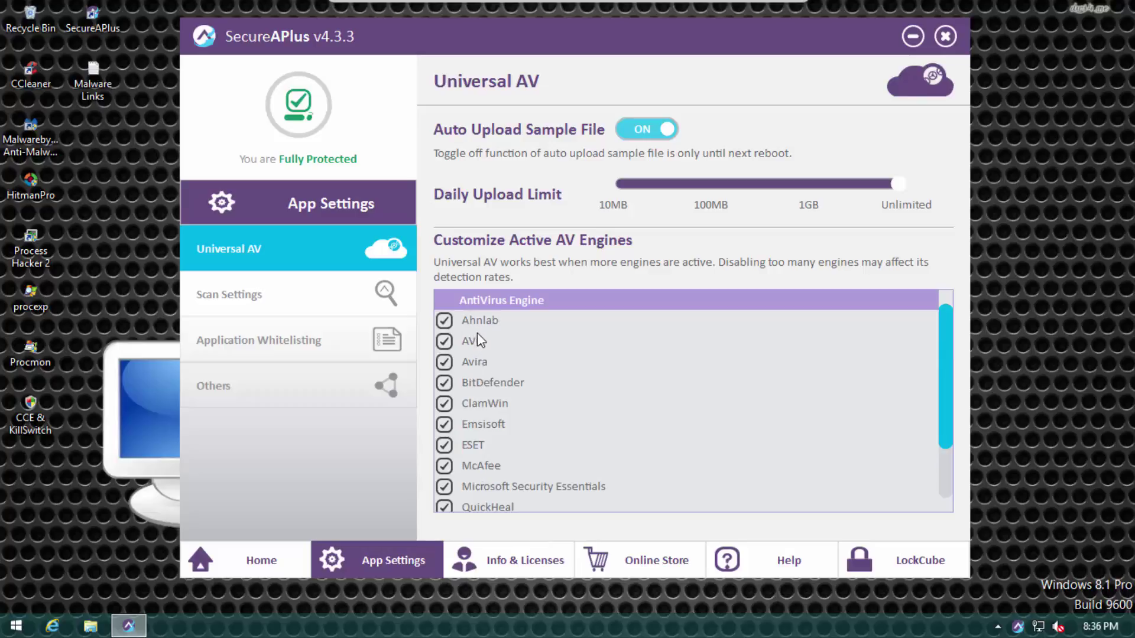
pyautogui.scroll(-2, 560, 388)
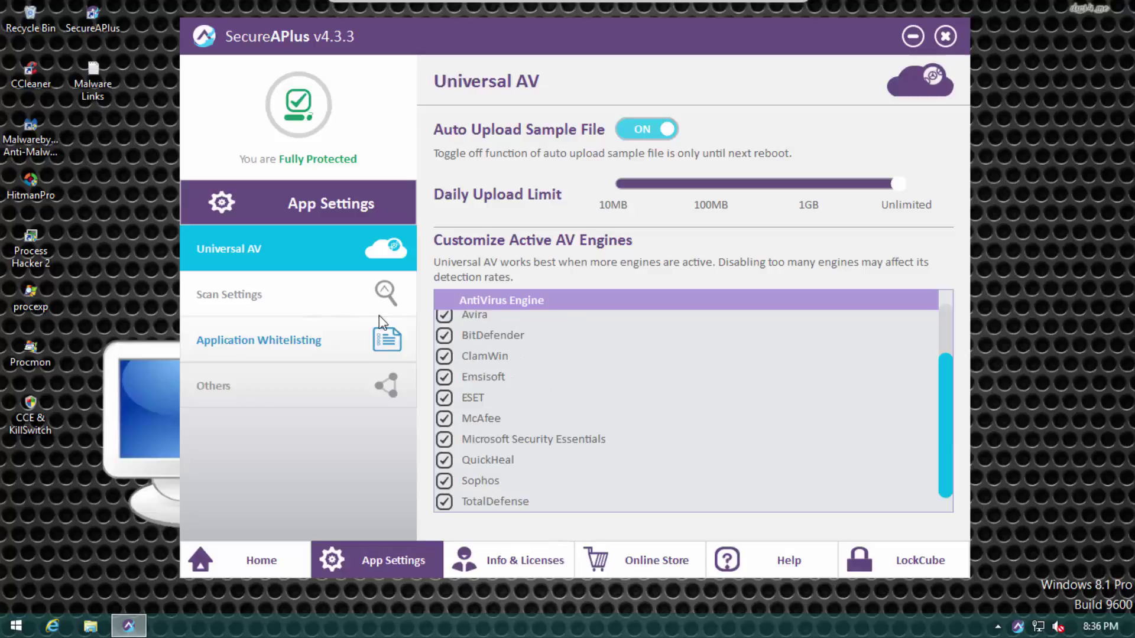
pyautogui.scroll(2, 523, 438)
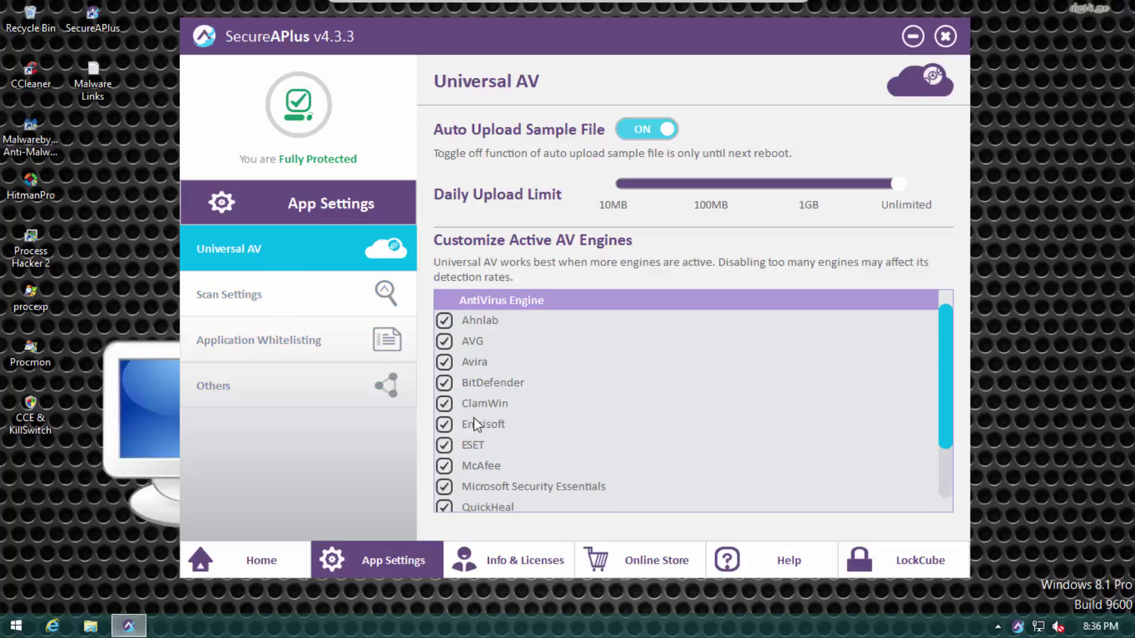
pyautogui.scroll(-2, 474, 417)
pyautogui.click(307, 307)
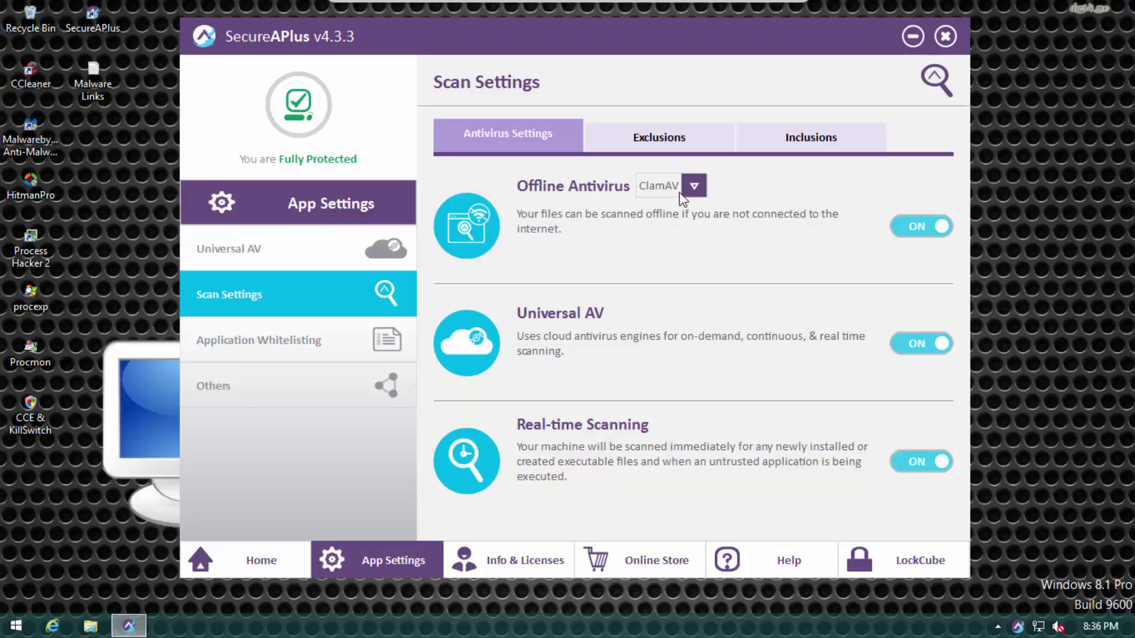
# Step: Check the Offline Antivirus engine list and the Exclusions and Inclusions tabs, then go to Application Whitelisting
pyautogui.click(692, 185)
pyautogui.click(695, 186)
pyautogui.click(686, 136)
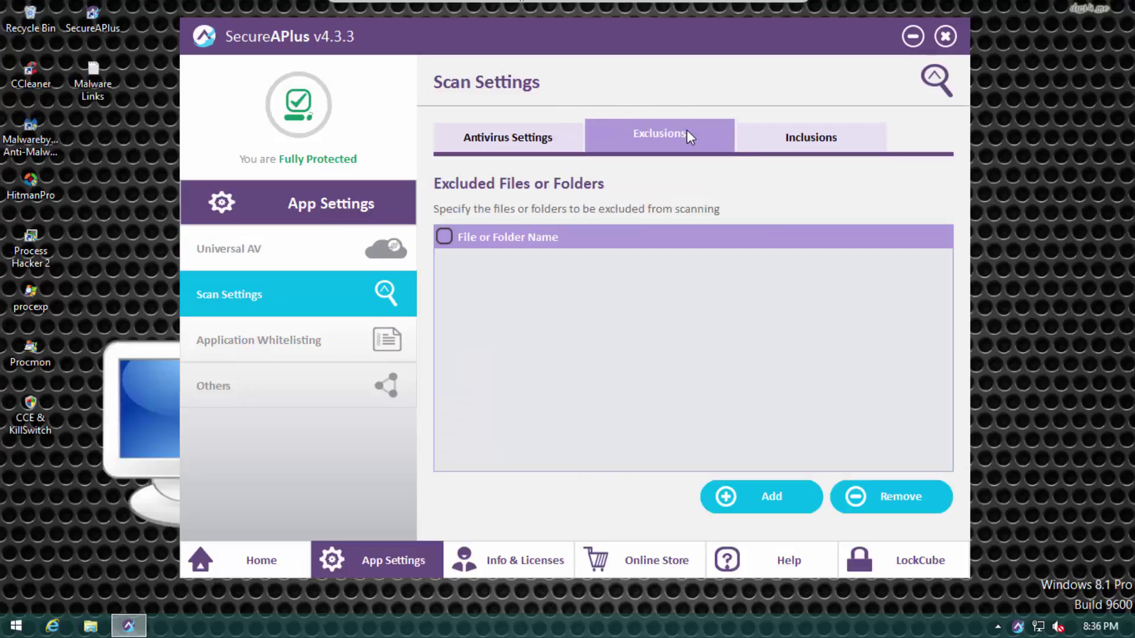
pyautogui.click(771, 144)
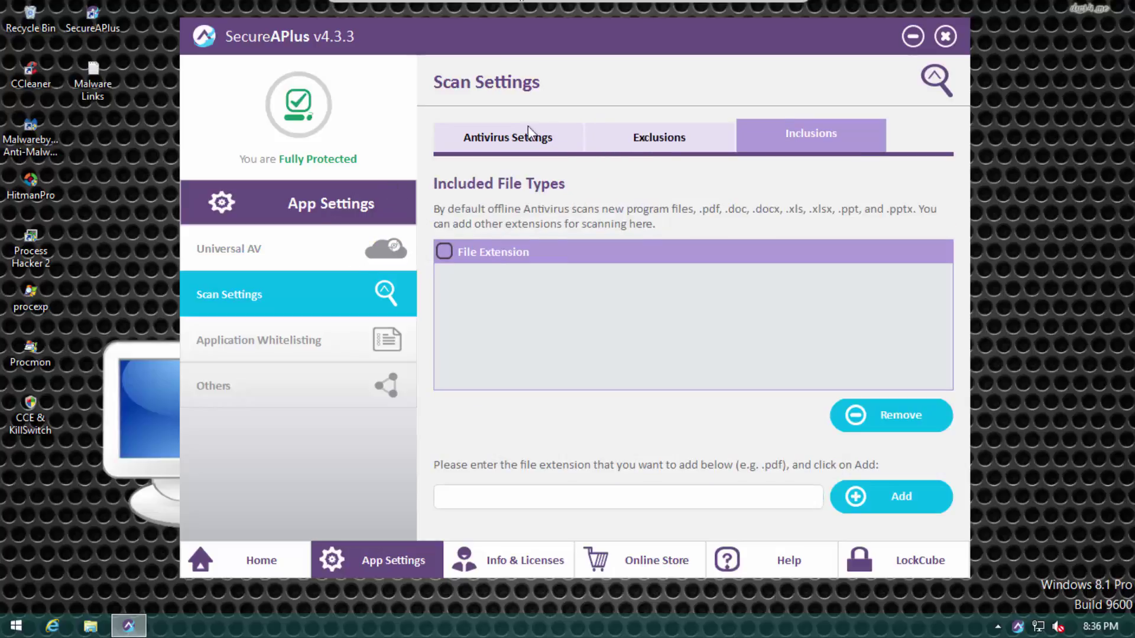
pyautogui.click(727, 141)
pyautogui.click(812, 149)
pyautogui.click(653, 141)
pyautogui.click(778, 141)
pyautogui.click(650, 142)
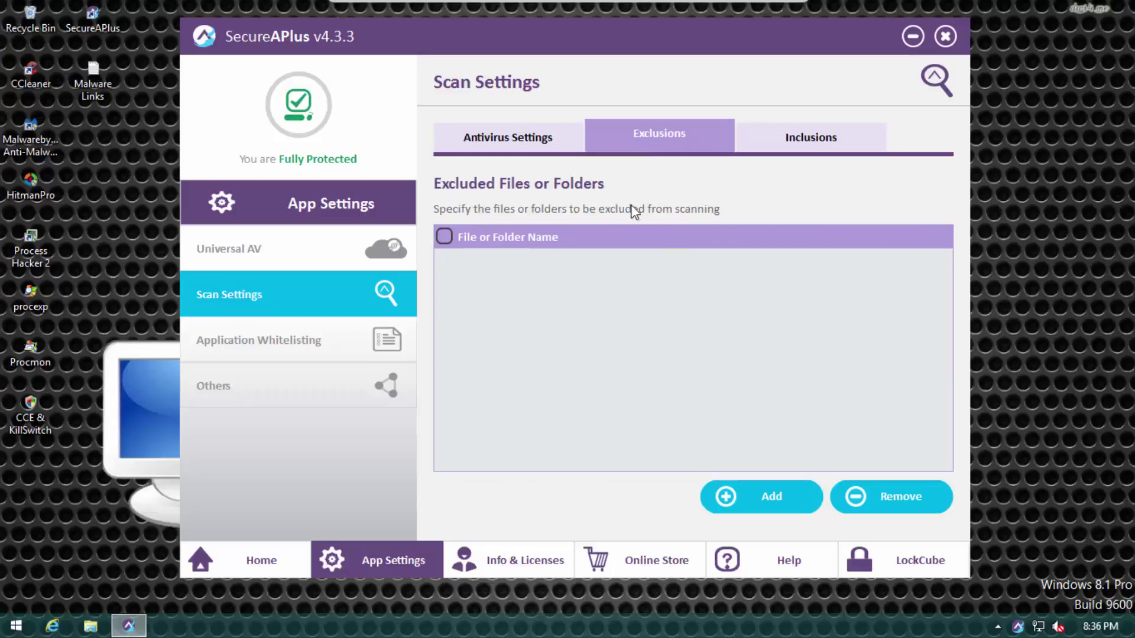
pyautogui.click(237, 348)
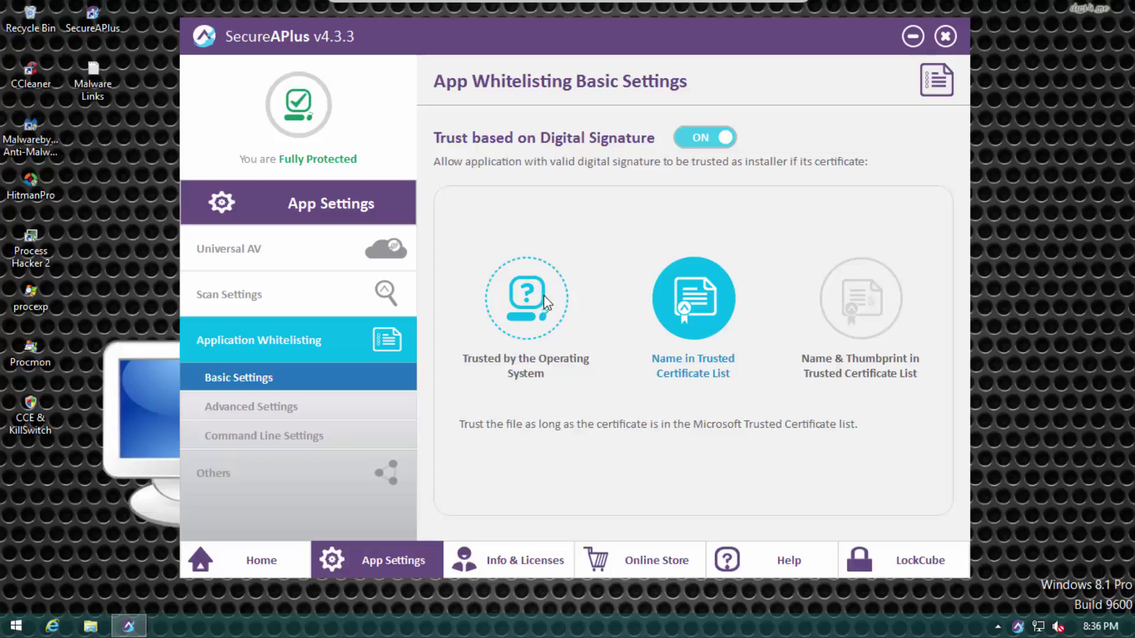
# Step: Show Application Whitelisting Advanced Settings, with service and driver running and Observation Mode off
pyautogui.click(257, 406)
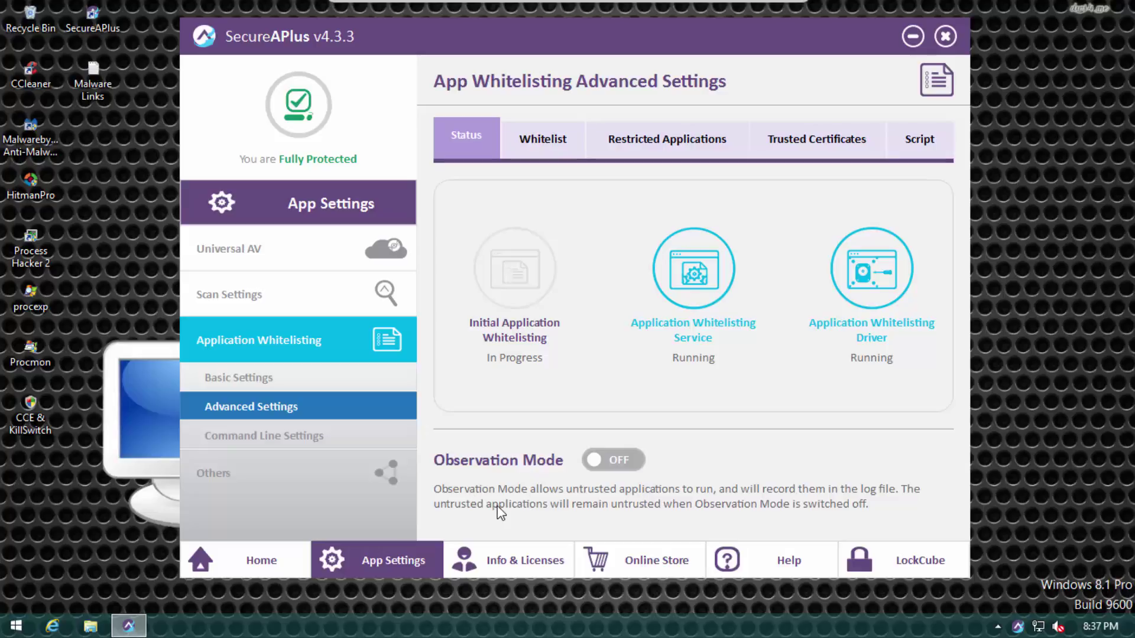
# Step: Review the Whitelist, Restricted Applications, Trusted Certificates and Script lists, then the whitelisted command lines
pyautogui.click(549, 145)
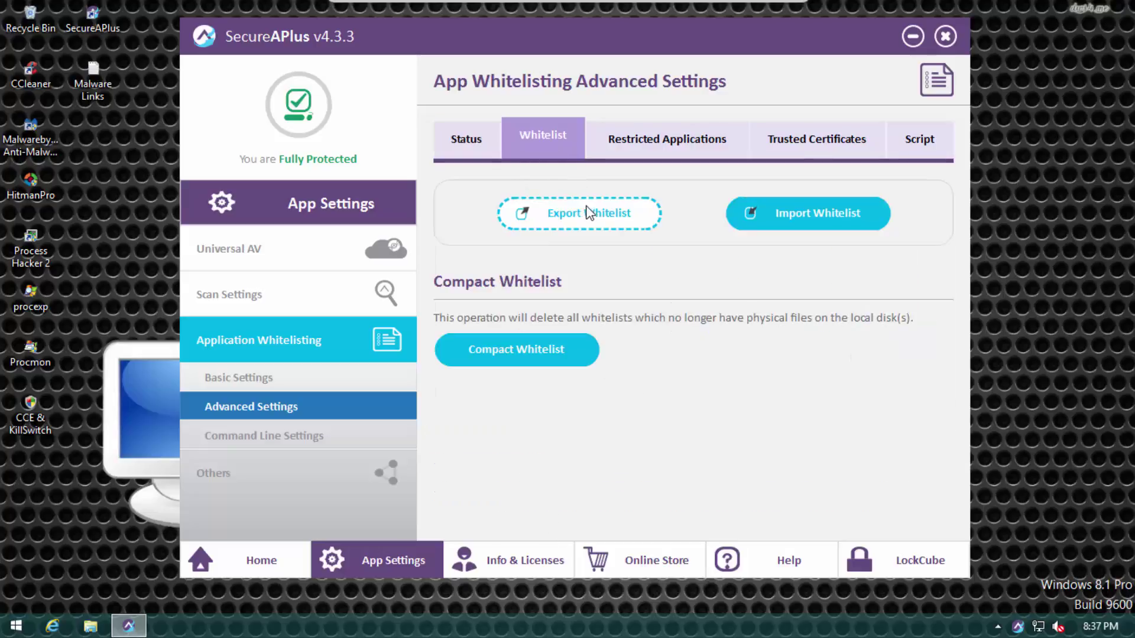
pyautogui.click(641, 146)
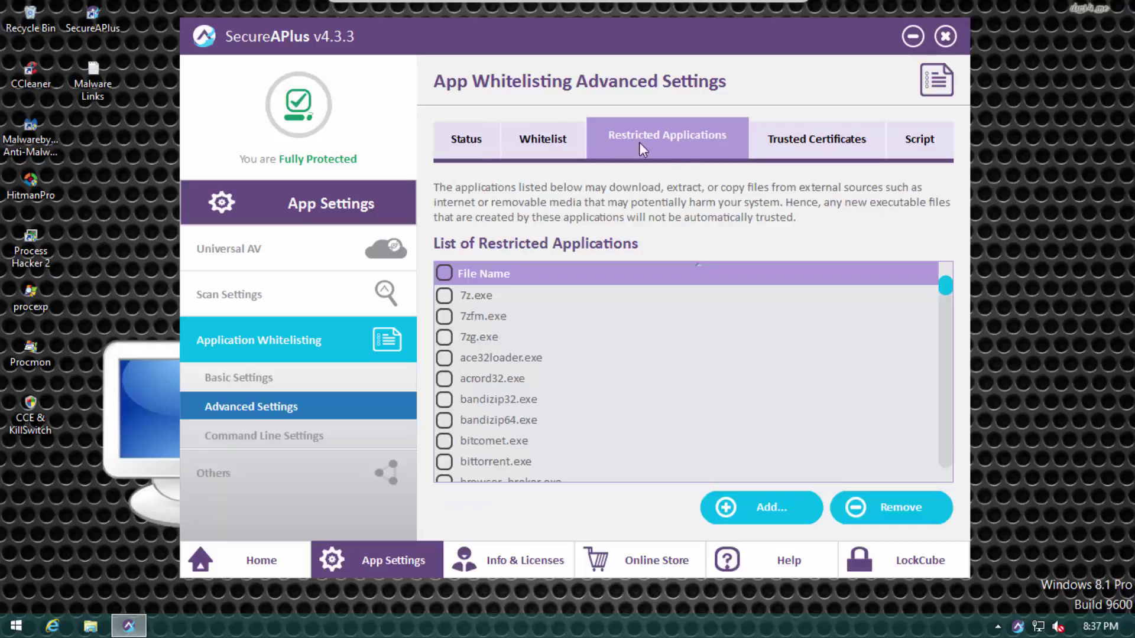
pyautogui.click(819, 153)
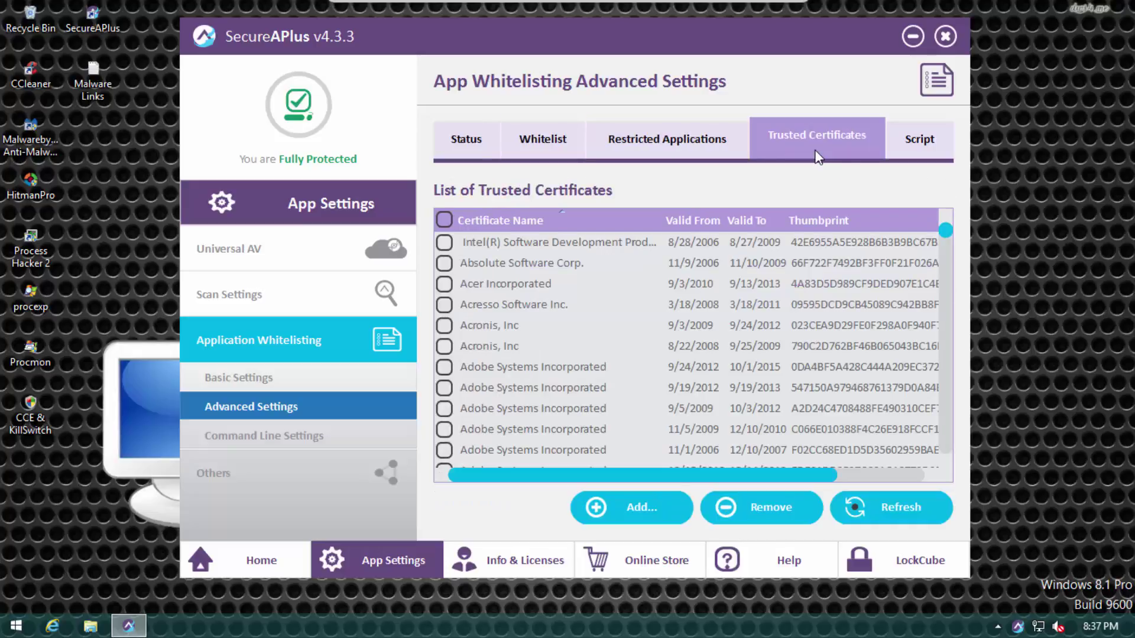
pyautogui.click(902, 141)
pyautogui.click(278, 438)
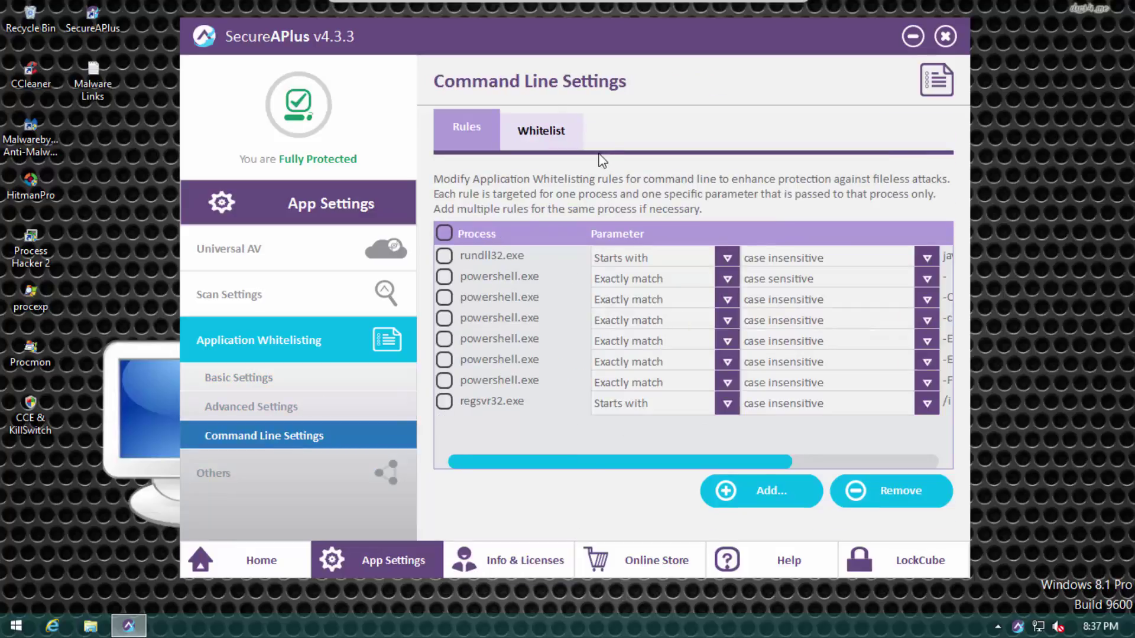
pyautogui.click(543, 116)
# Step: On the Updates page, check for a newer software version and start the virus signature update
pyautogui.click(273, 474)
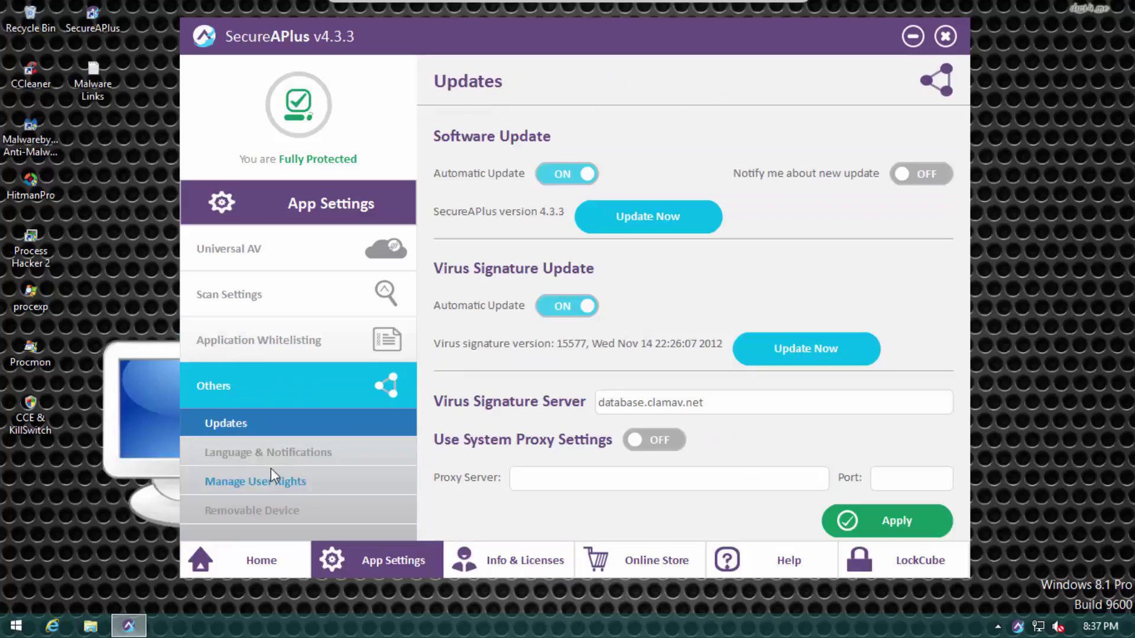
pyautogui.click(638, 231)
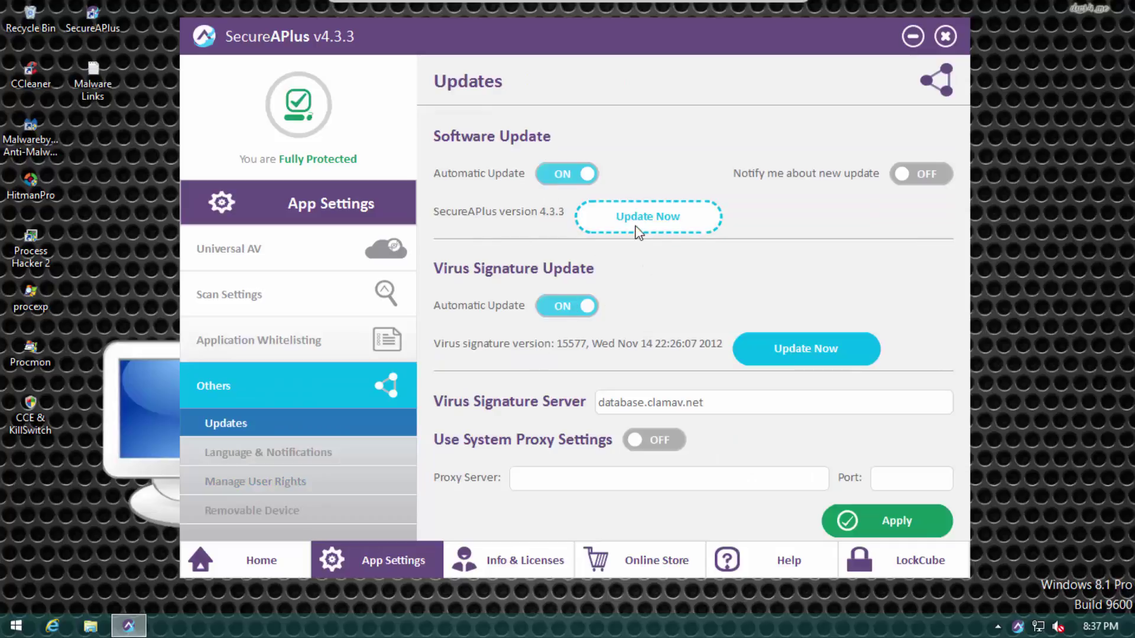
pyautogui.click(786, 349)
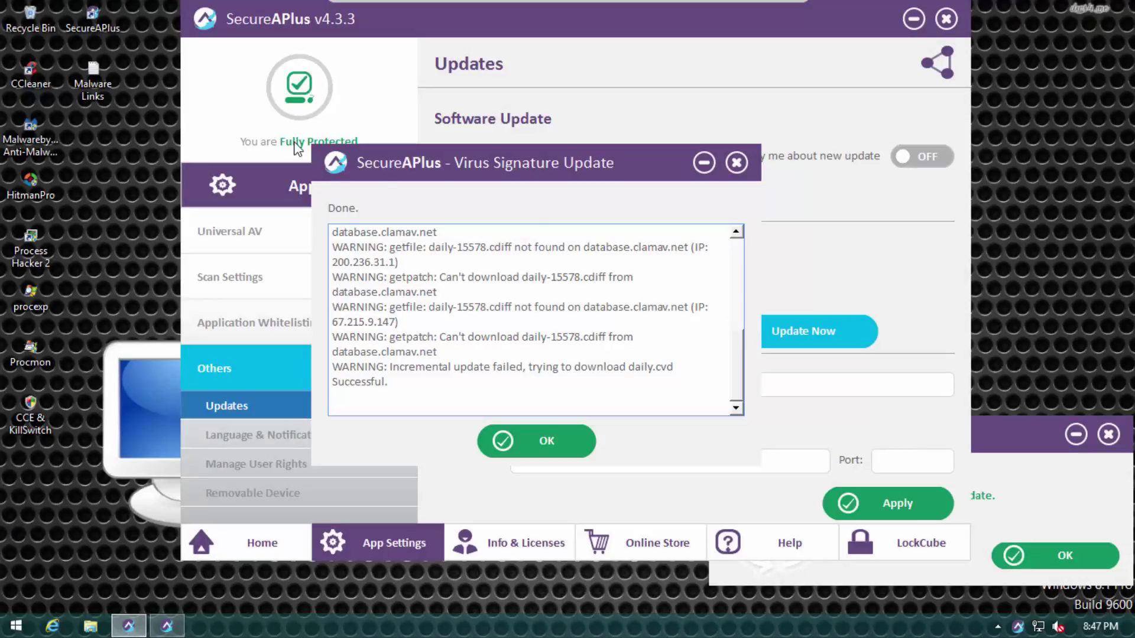
# Step: Dismiss the software up-to-date message, confirm the signature log reports Successful, and close it
pyautogui.click(1045, 502)
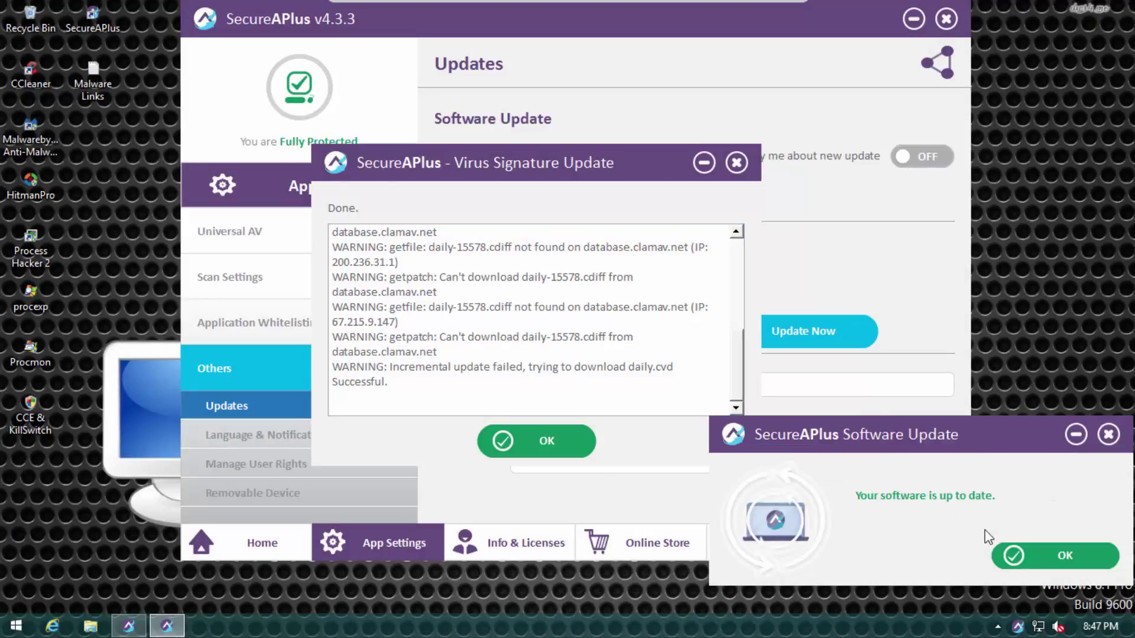
pyautogui.click(1028, 555)
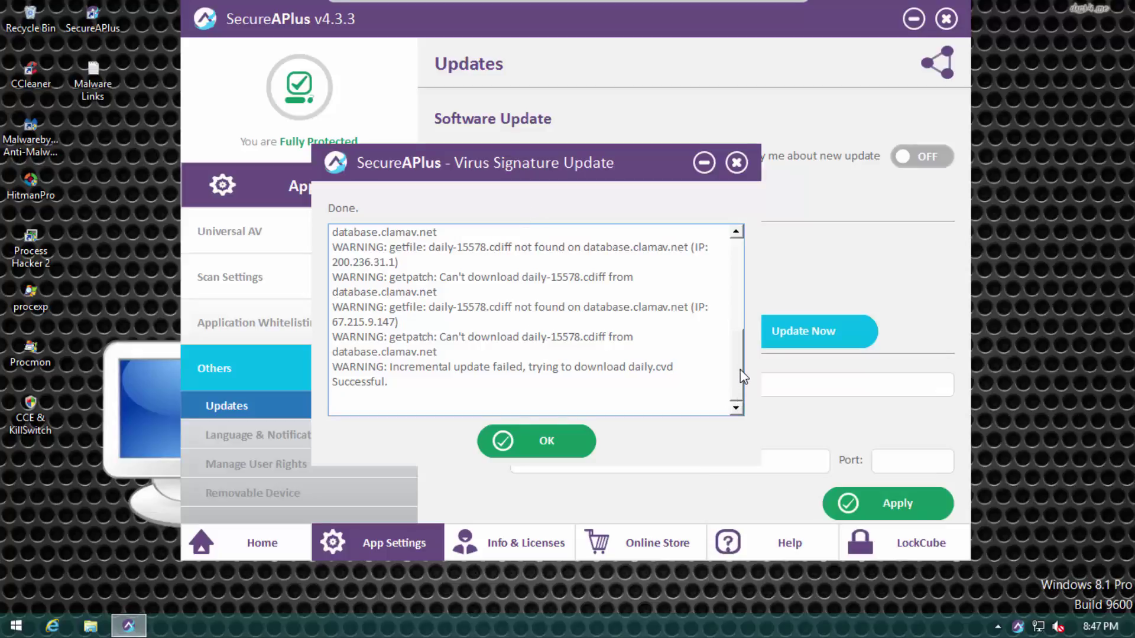
pyautogui.moveTo(474, 375); pyautogui.dragTo(527, 391)
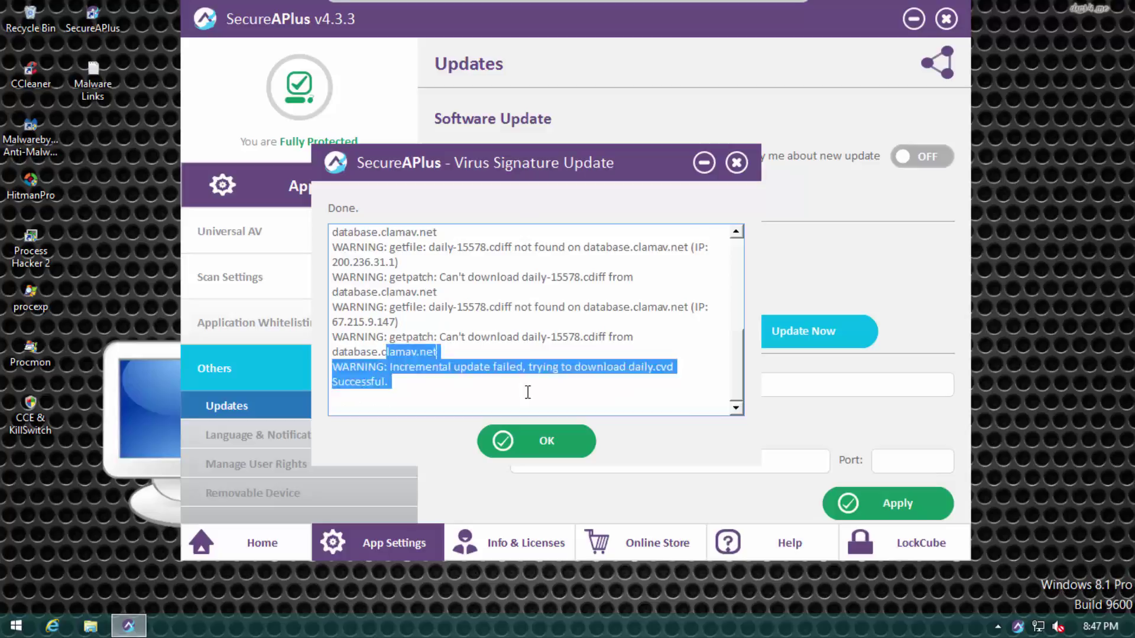
pyautogui.click(429, 392)
pyautogui.doubleClick(345, 383)
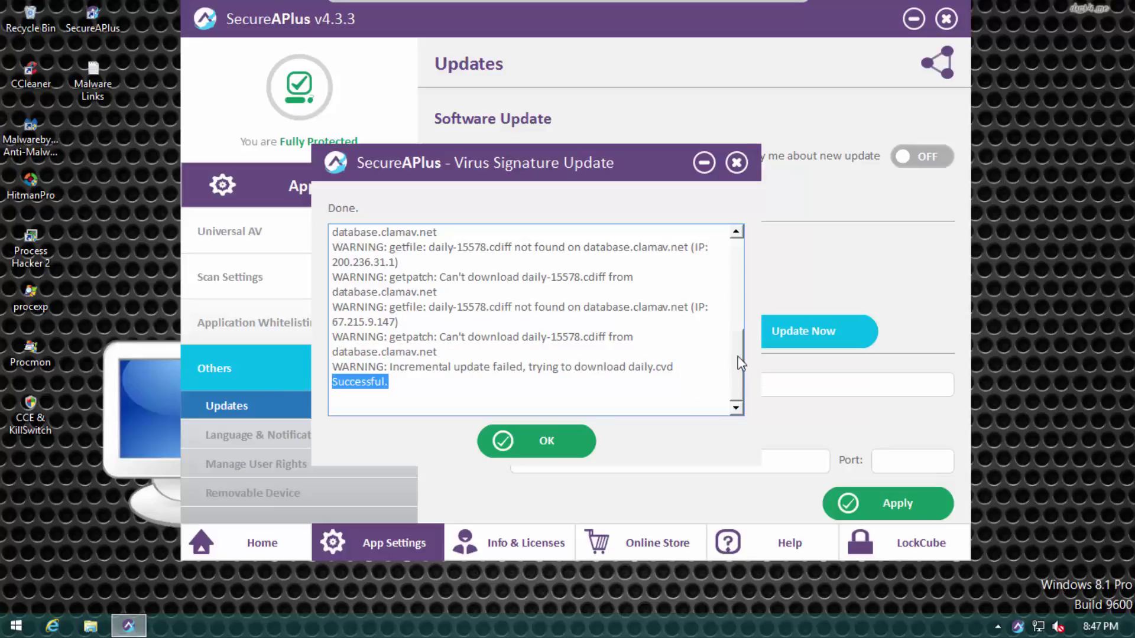
pyautogui.moveTo(737, 331); pyautogui.dragTo(746, 396)
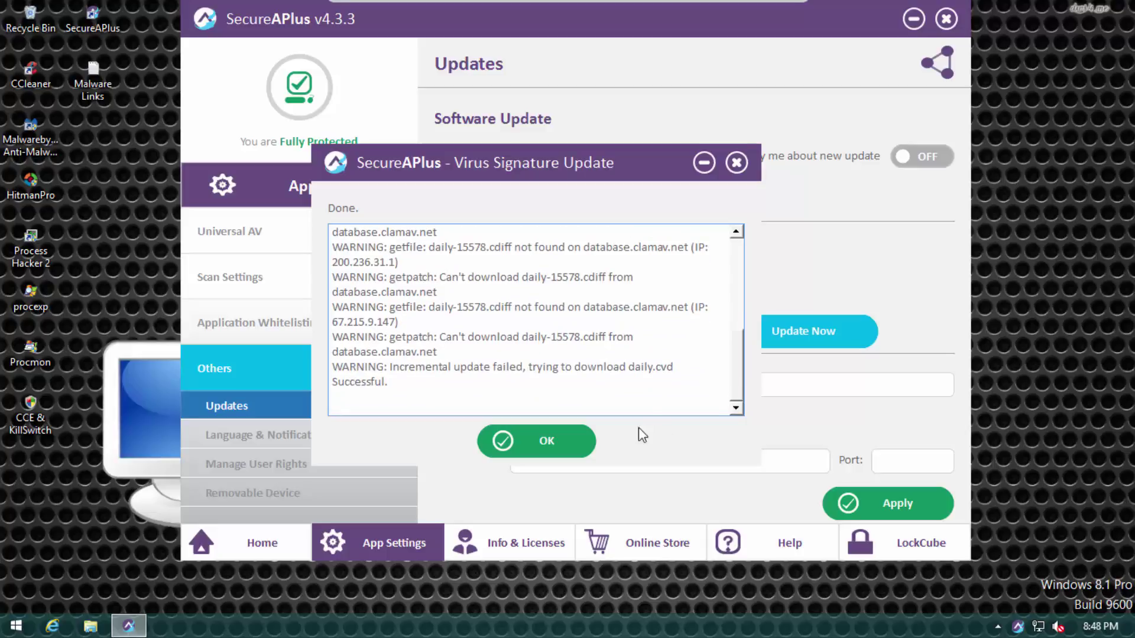
pyautogui.click(568, 441)
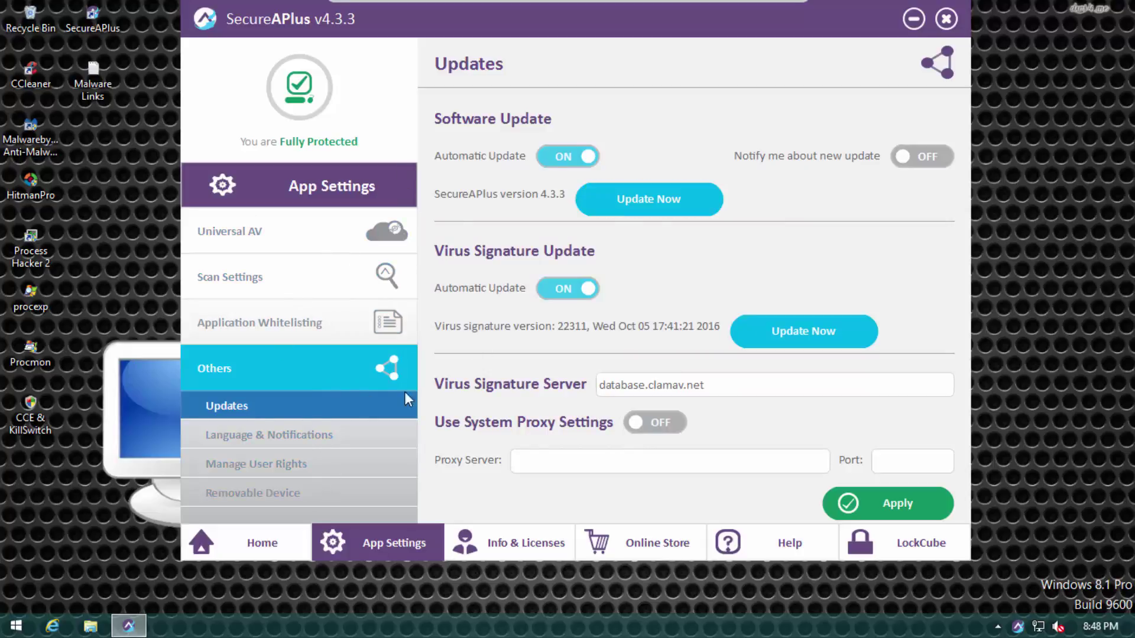
# Step: Check the Universal AV scan status from the Home dashboard
pyautogui.click(260, 235)
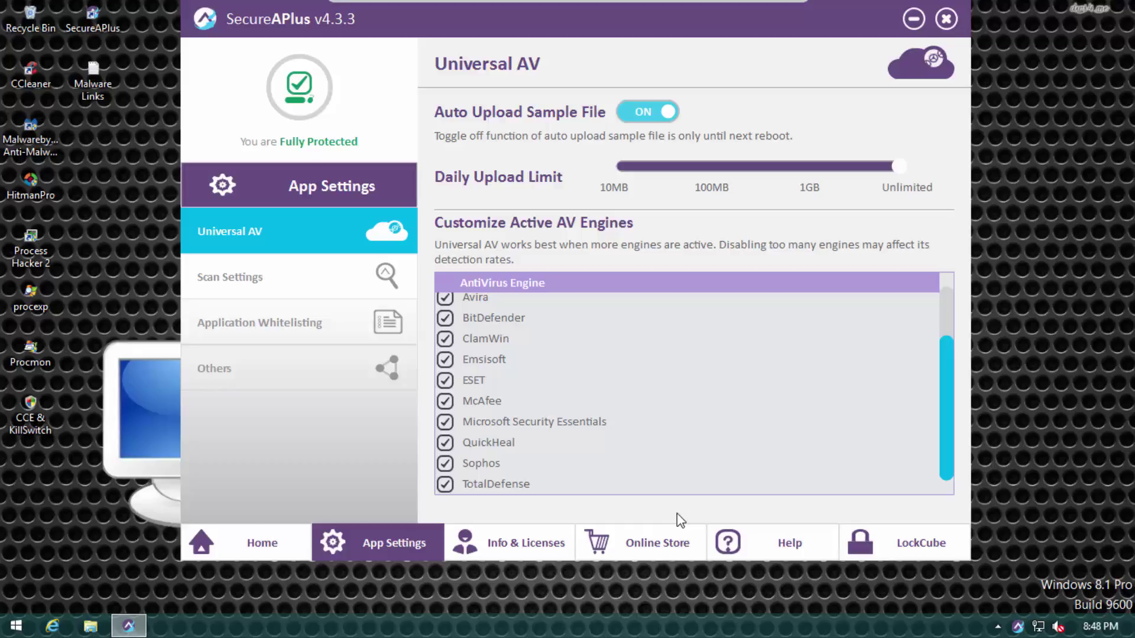
pyautogui.click(259, 552)
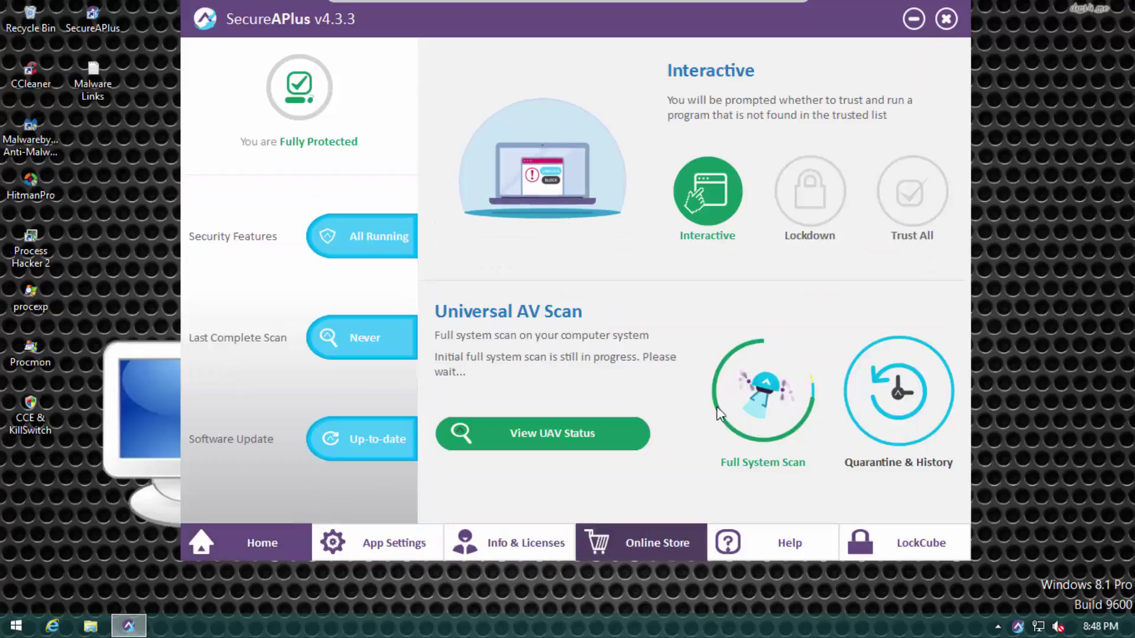
pyautogui.click(566, 448)
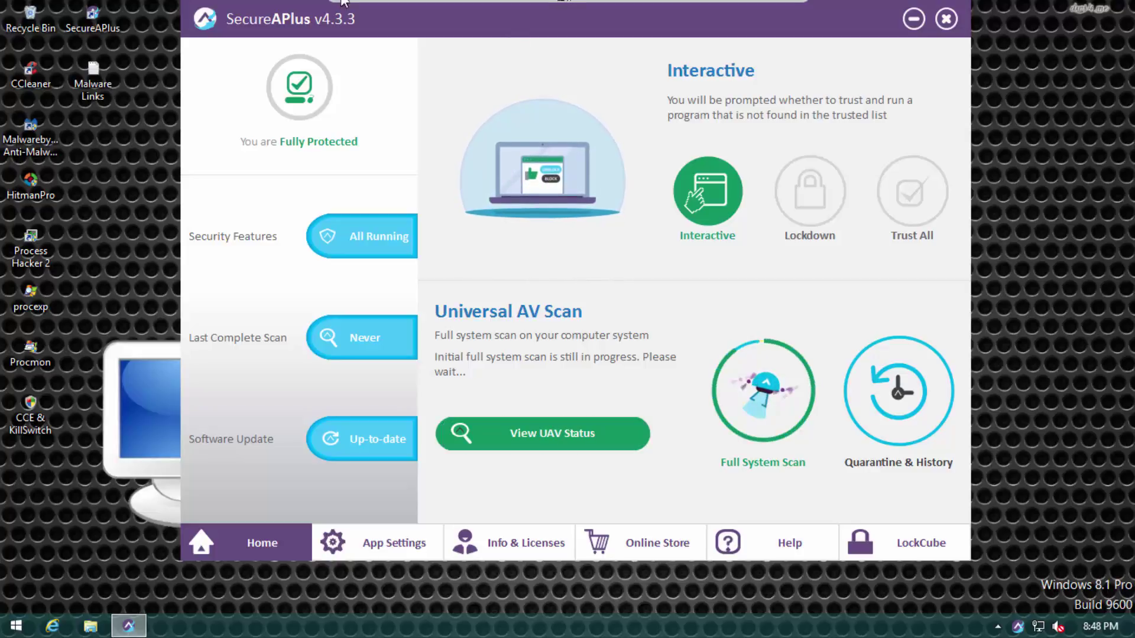
# Step: Close the SecureAPlus window and open the Malware Links text file from the desktop
pyautogui.moveTo(289, 20); pyautogui.dragTo(289, 34)
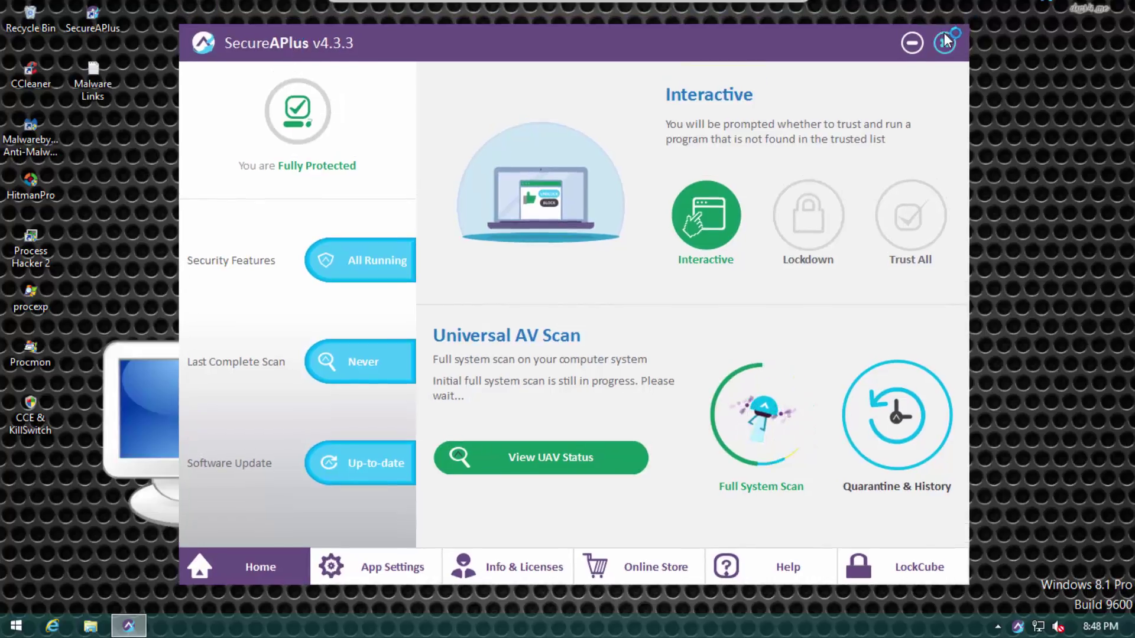
pyautogui.click(945, 33)
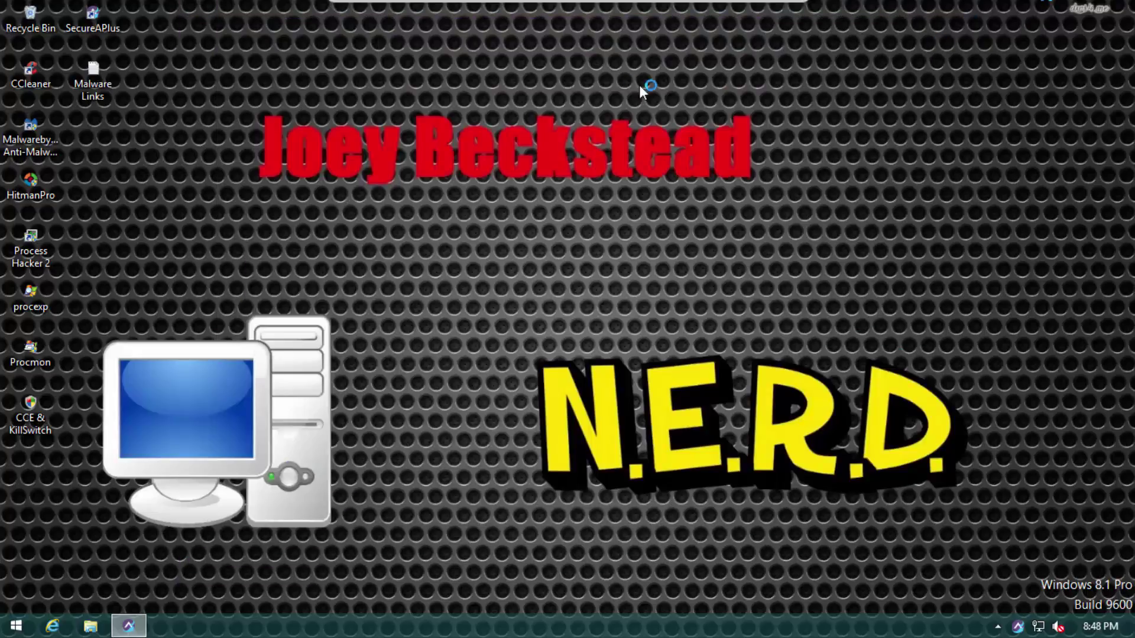
pyautogui.doubleClick(113, 84)
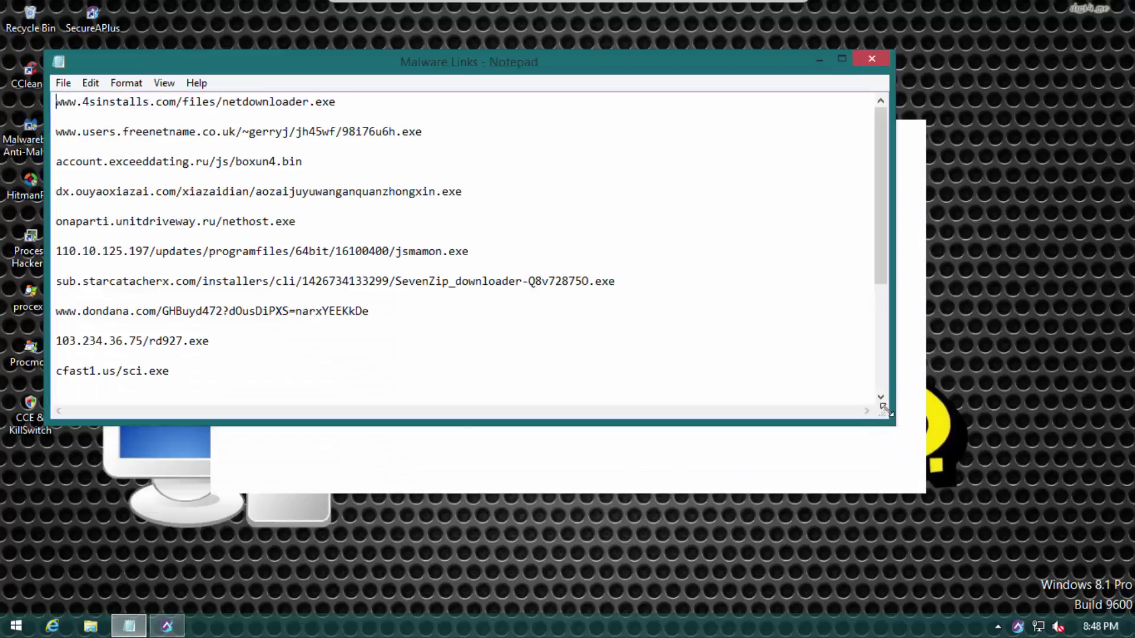
# Step: Set the Initial Full System Scan speed to Slow after briefly trying Fast
pyautogui.click(860, 485)
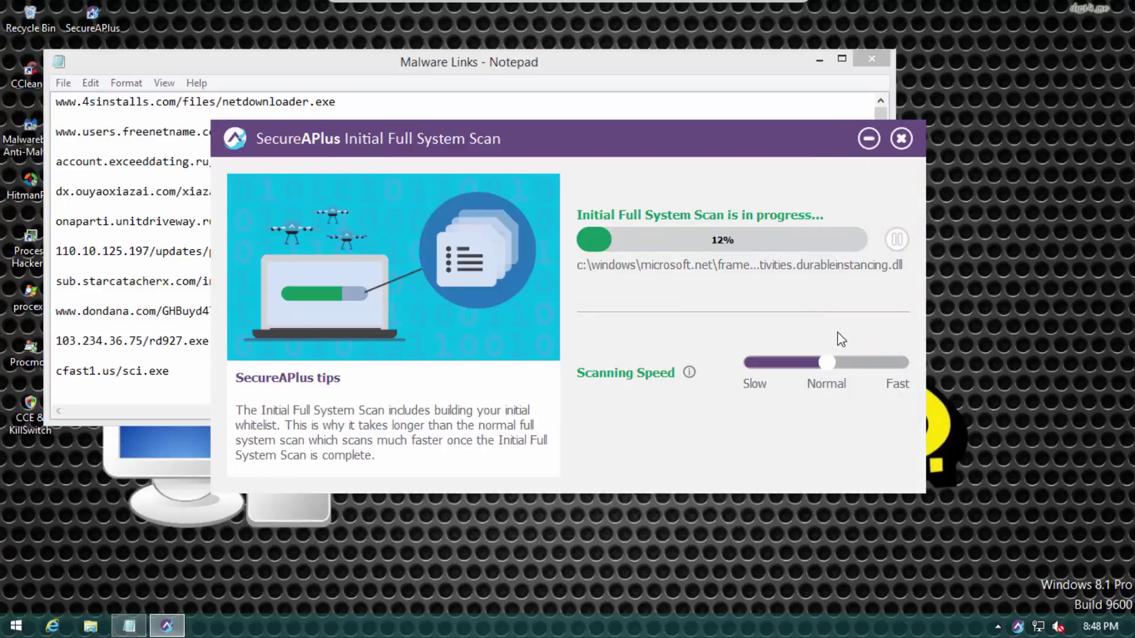
pyautogui.moveTo(828, 361); pyautogui.dragTo(977, 333)
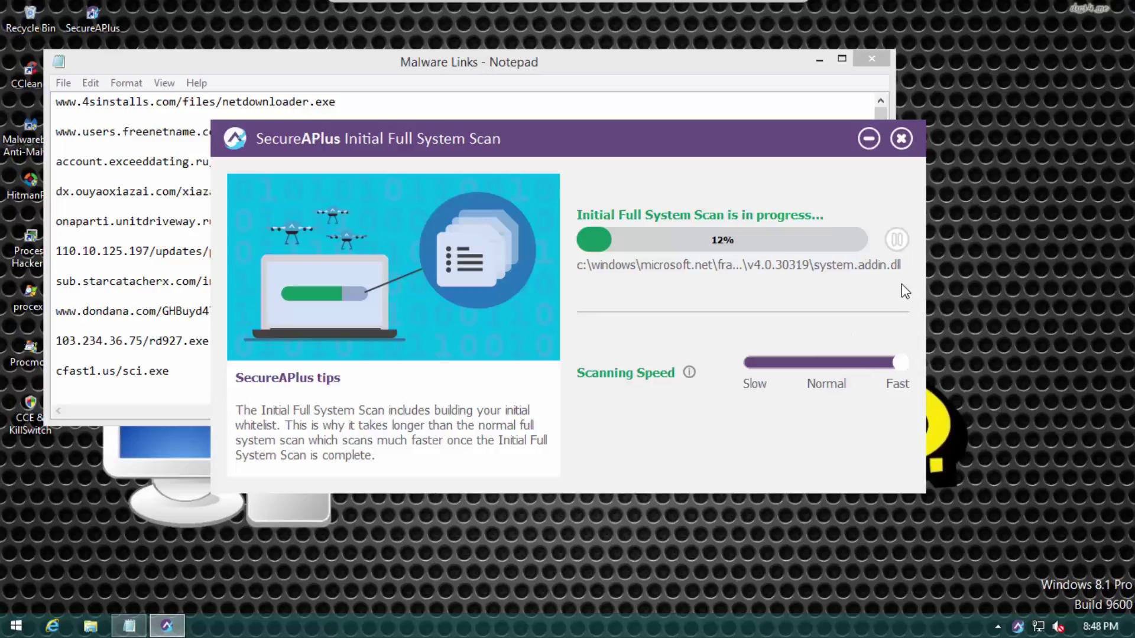
pyautogui.moveTo(900, 363); pyautogui.dragTo(651, 372)
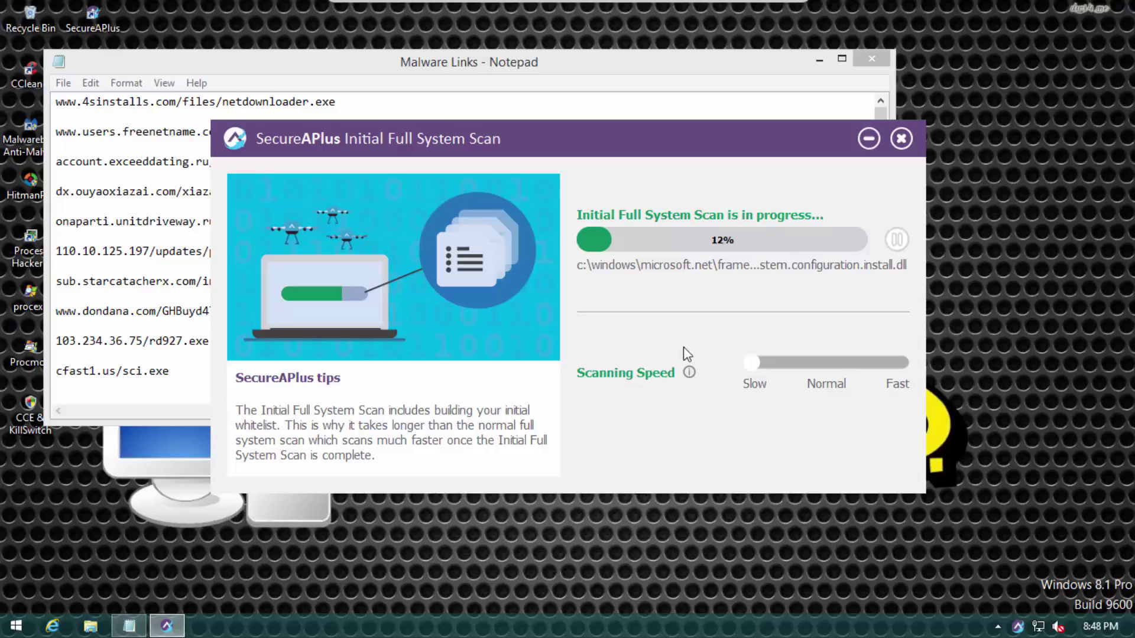
pyautogui.click(901, 139)
pyautogui.rightClick(916, 626)
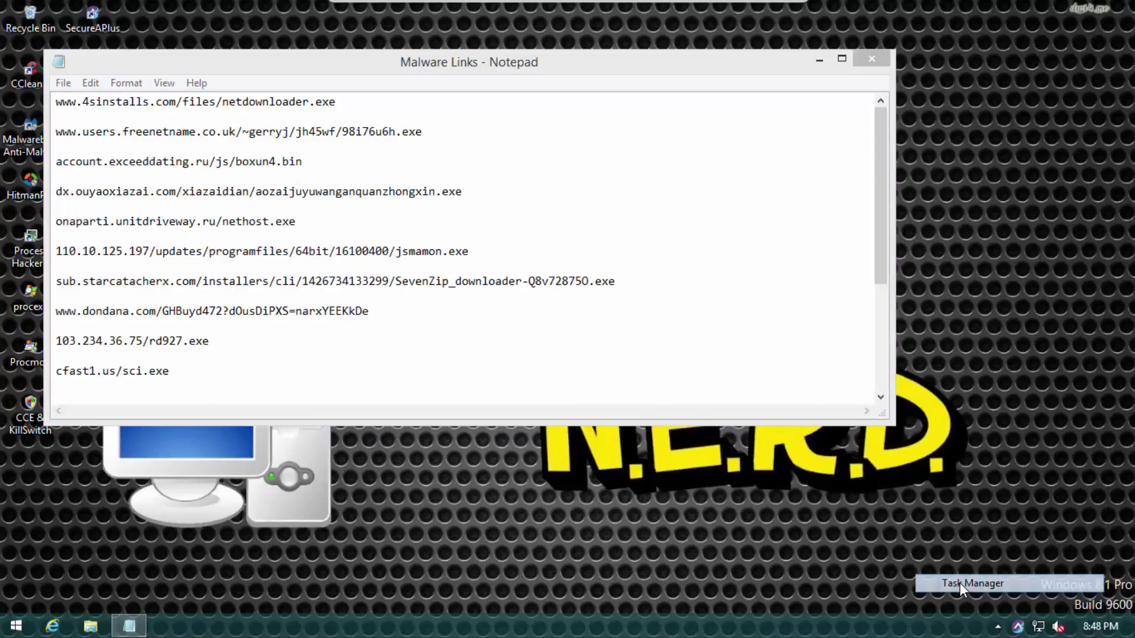
pyautogui.click(959, 583)
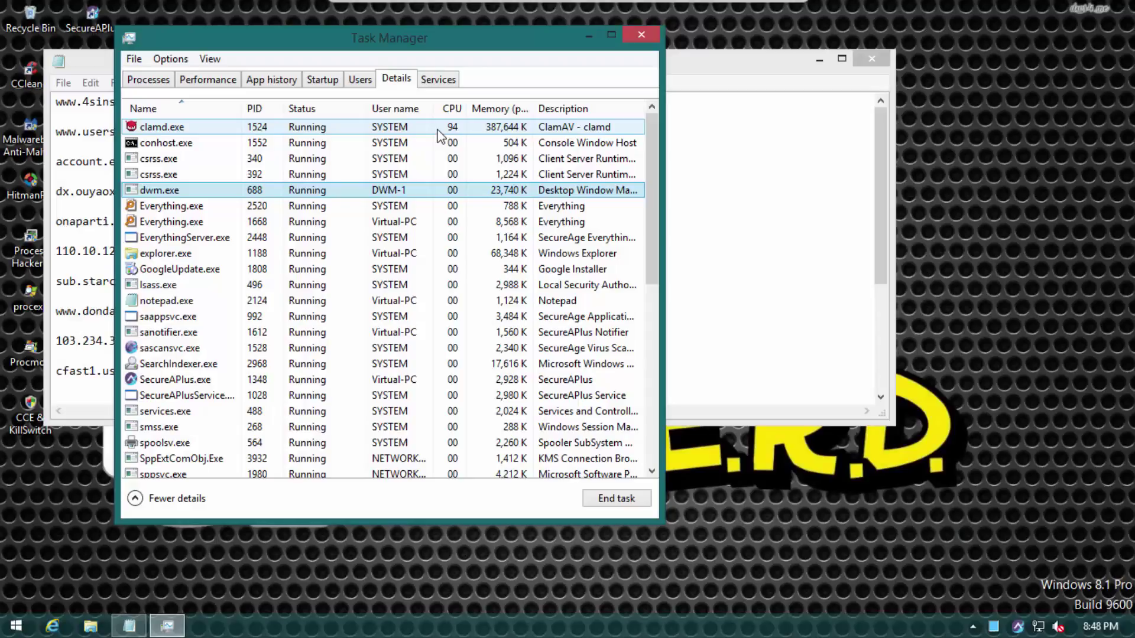
pyautogui.click(438, 129)
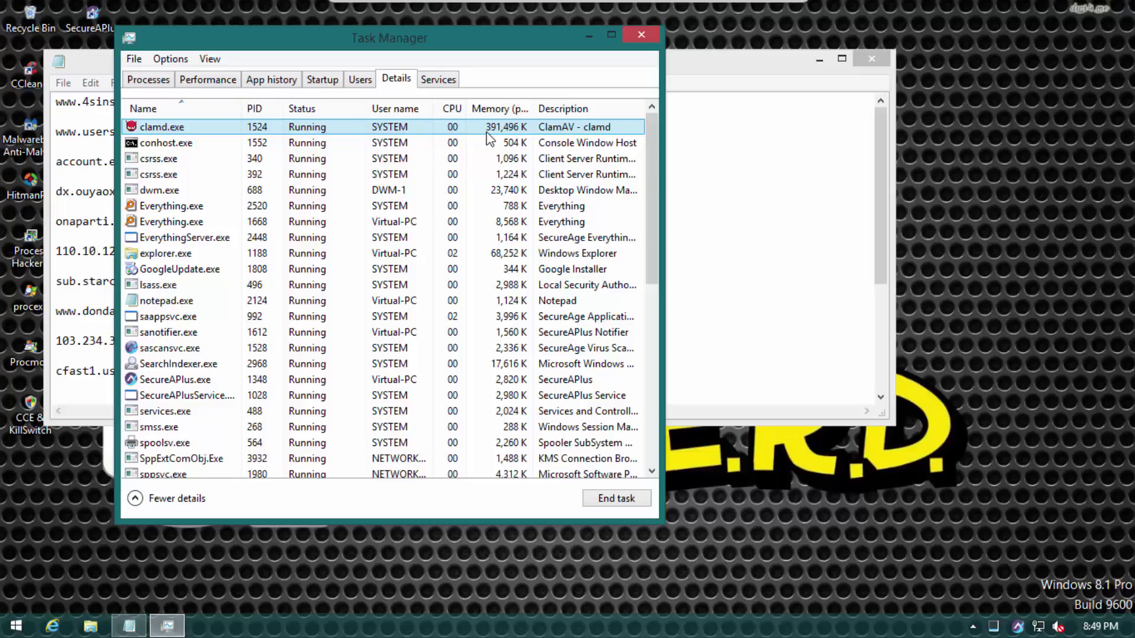
pyautogui.moveTo(414, 38); pyautogui.dragTo(655, 65)
pyautogui.click(804, 234)
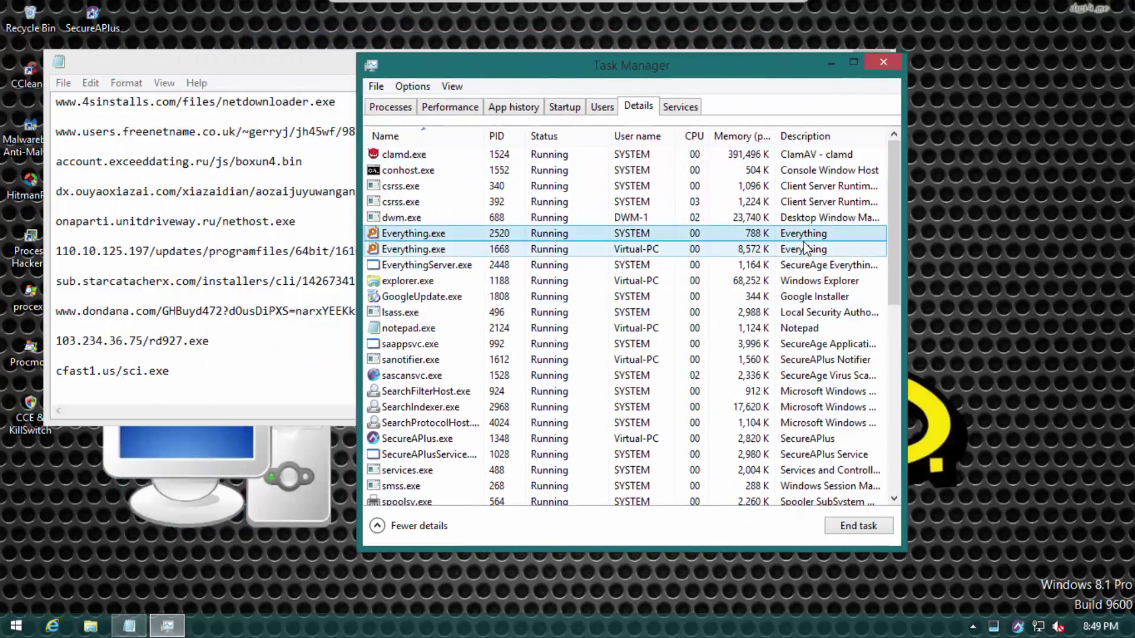
pyautogui.keyDown('ctrl'); pyautogui.click(805, 247); pyautogui.keyUp('ctrl')
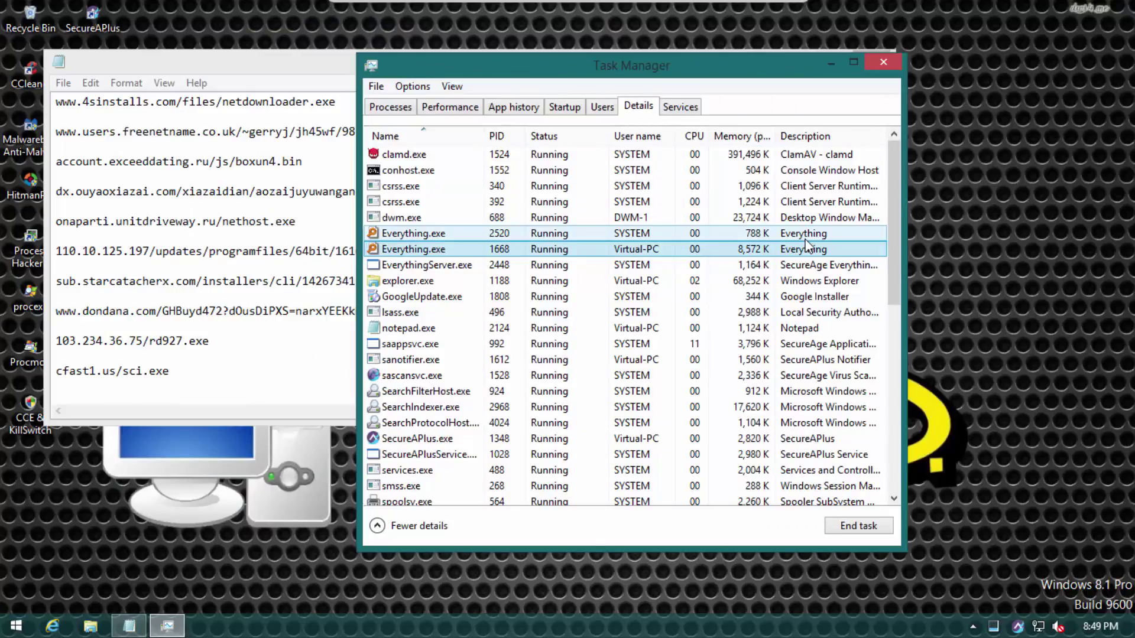
pyautogui.click(801, 266)
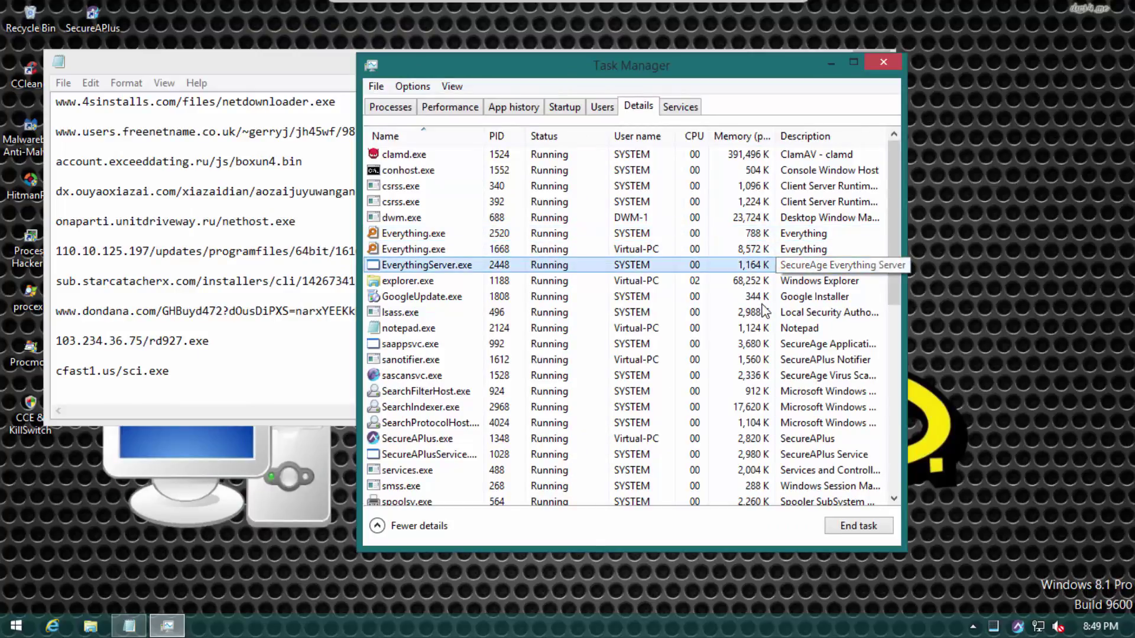
pyautogui.click(696, 157)
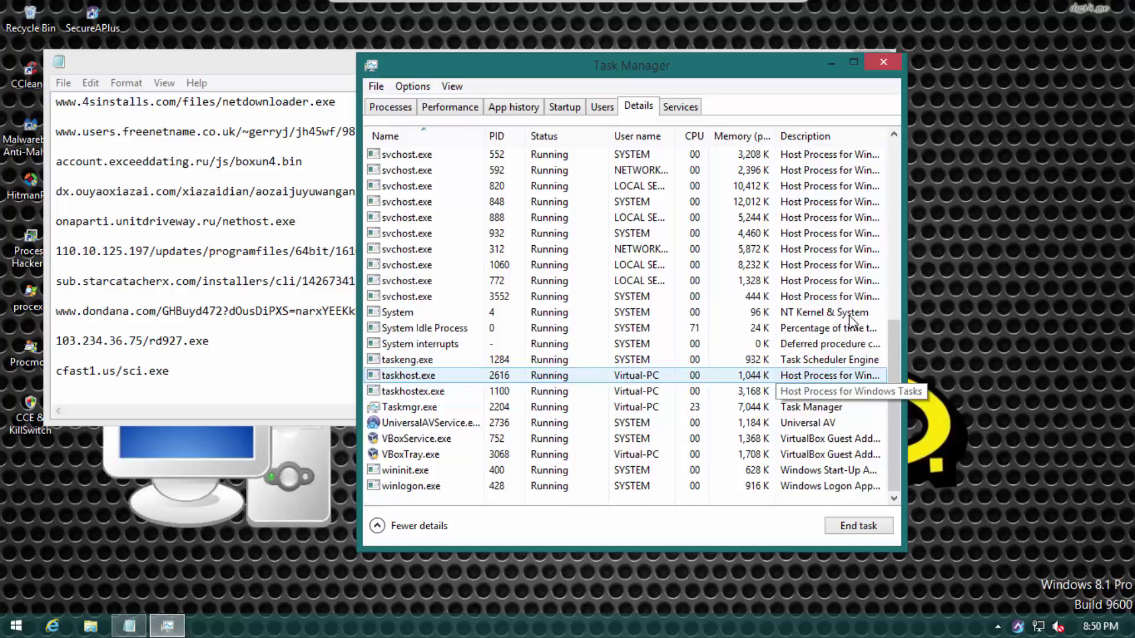
pyautogui.scroll(8, 854, 402)
pyautogui.click(851, 454)
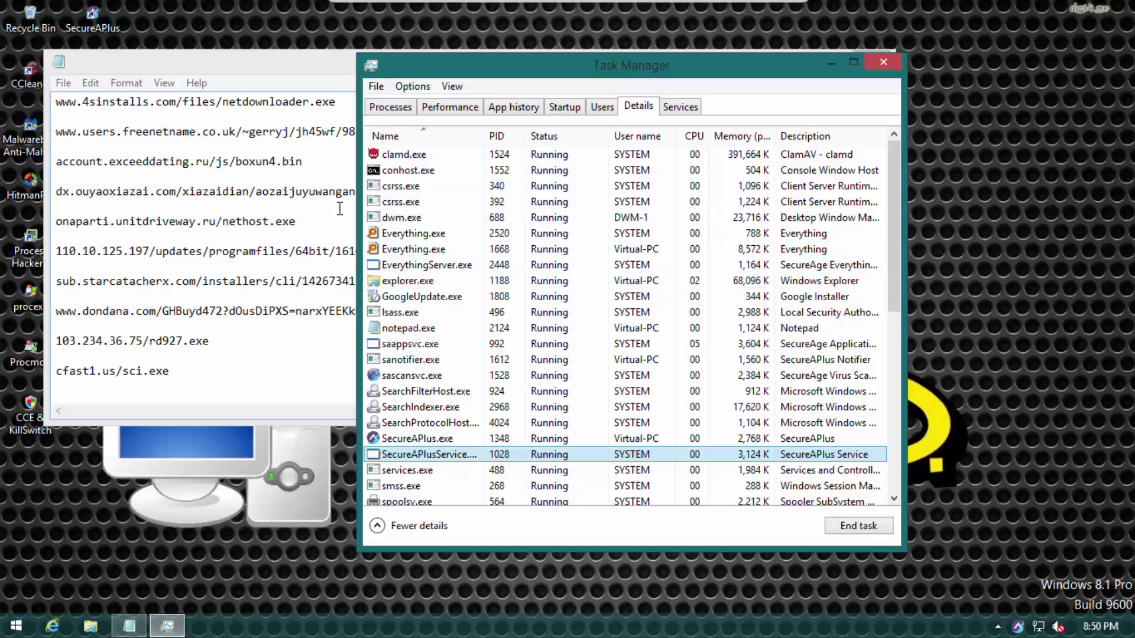
pyautogui.click(732, 156)
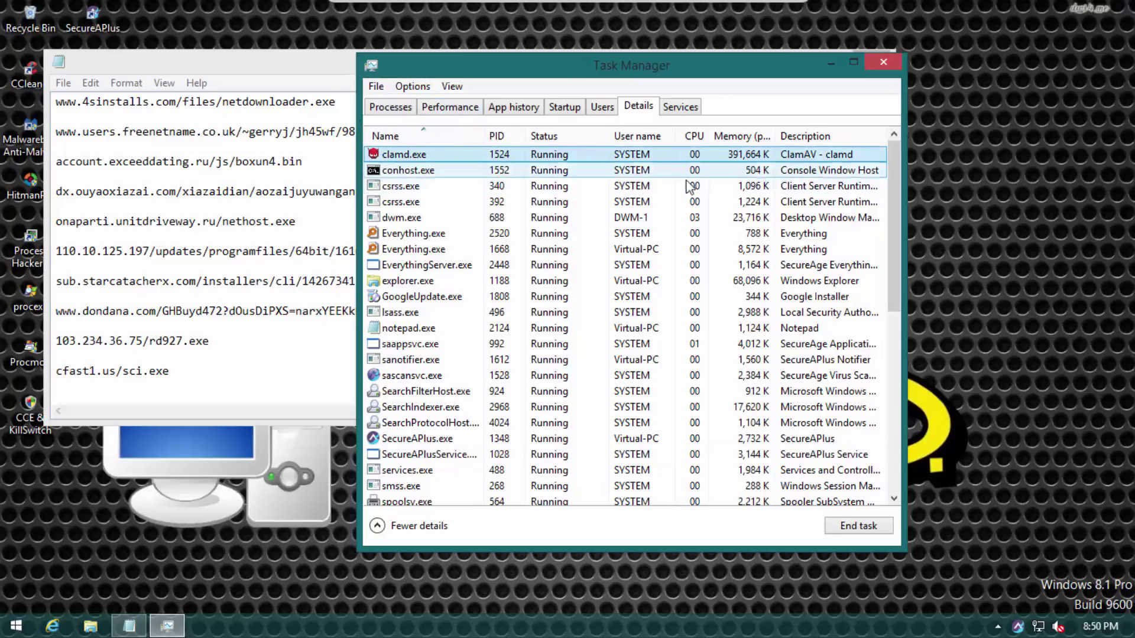
pyautogui.click(390, 109)
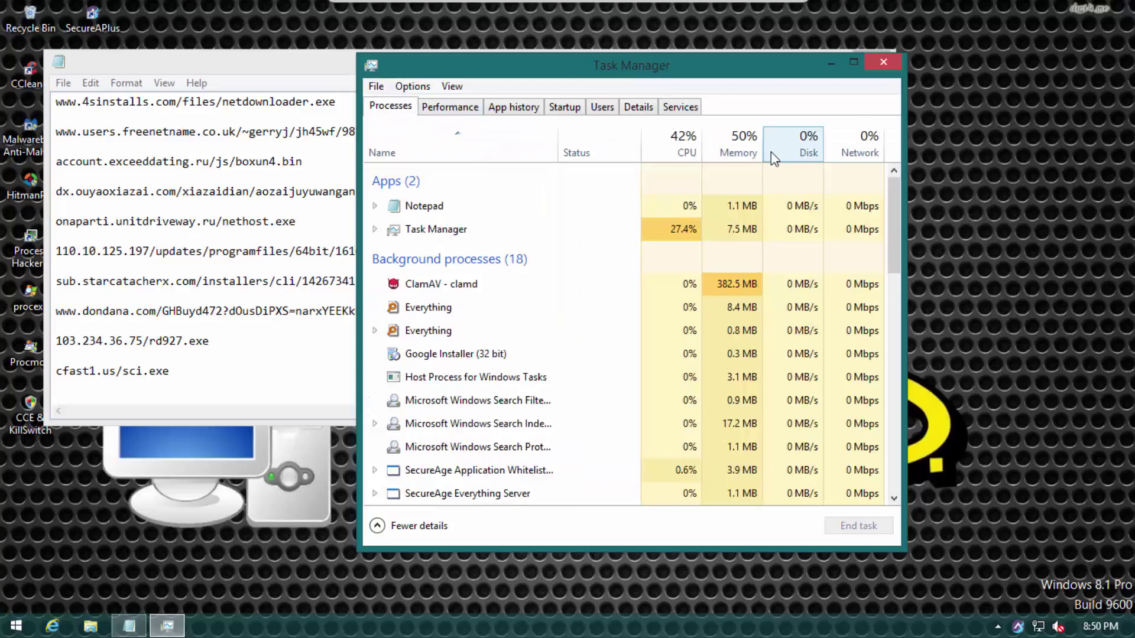
pyautogui.click(748, 204)
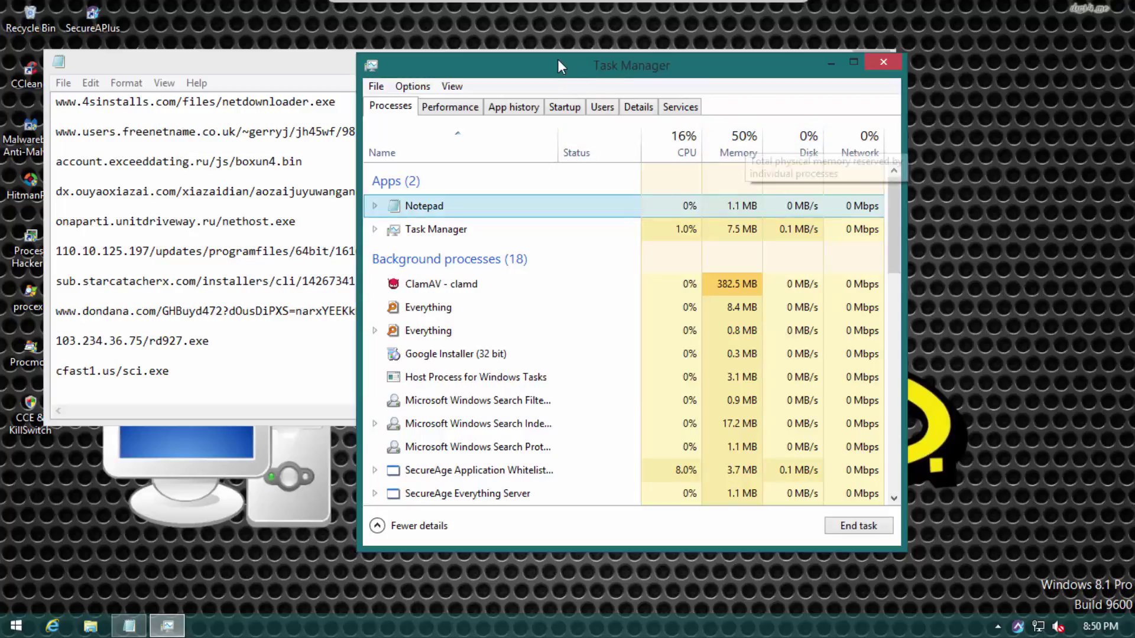
pyautogui.moveTo(680, 54); pyautogui.dragTo(823, 63)
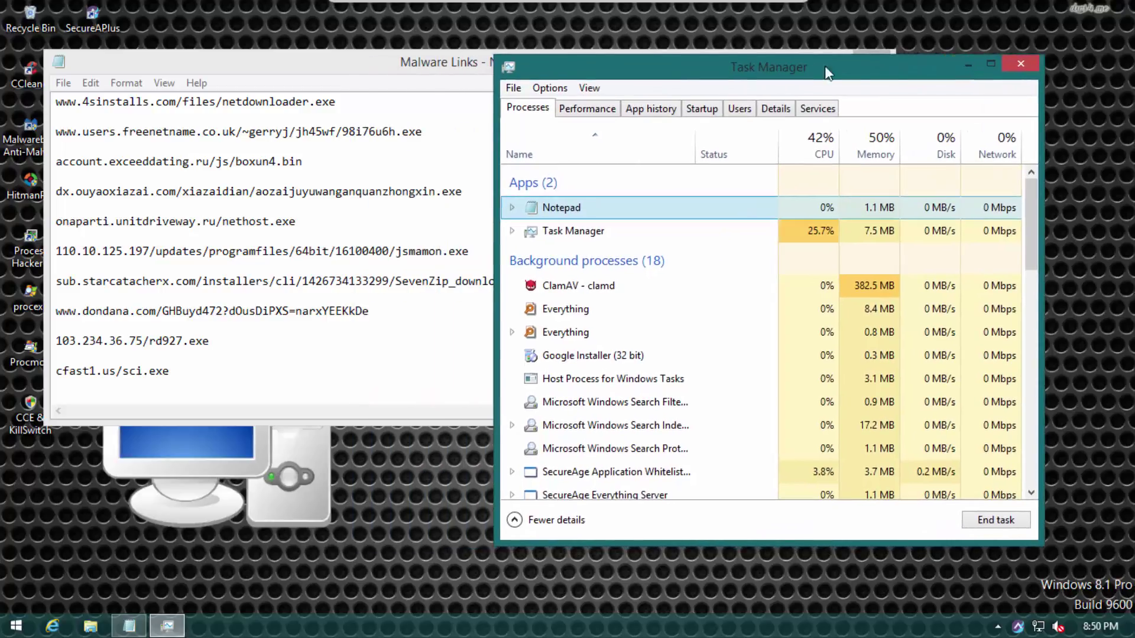
# Step: Close Task Manager, snap Notepad beside Internet Explorer, and select the first netdownloader.exe link
pyautogui.click(1022, 62)
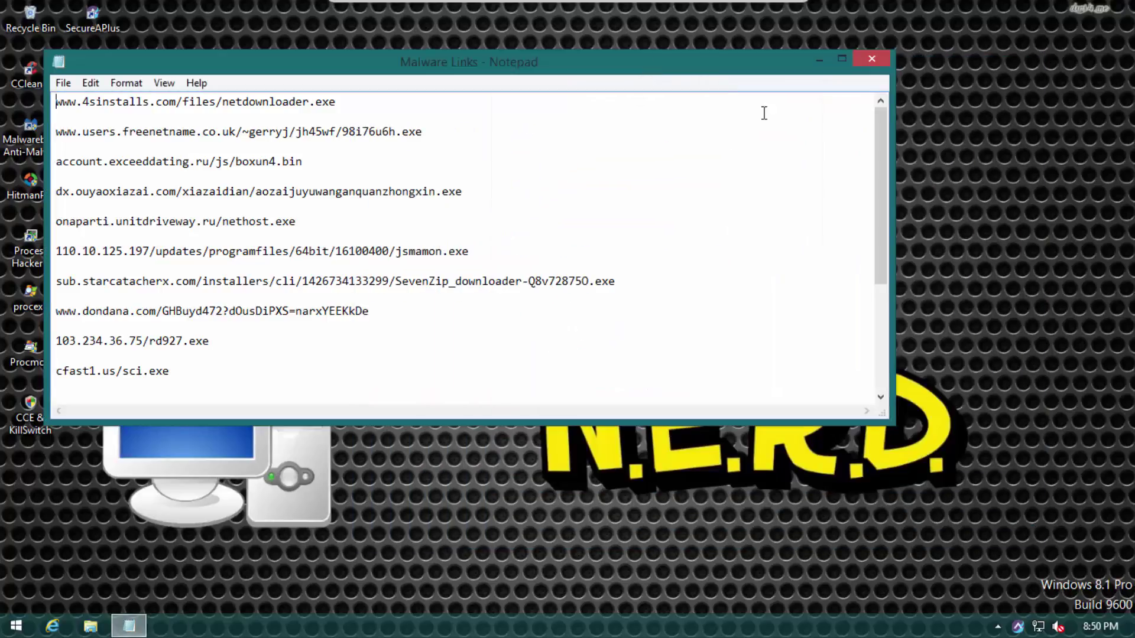
pyautogui.moveTo(893, 151); pyautogui.dragTo(708, 148)
pyautogui.moveTo(633, 56); pyautogui.dragTo(1134, 56)
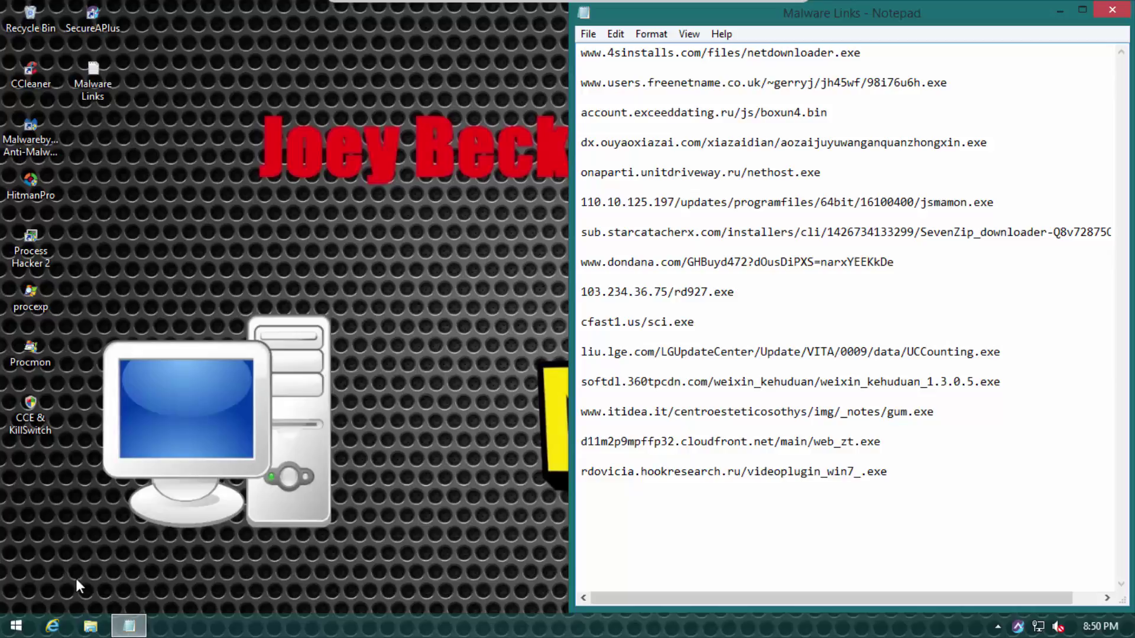
pyautogui.click(52, 626)
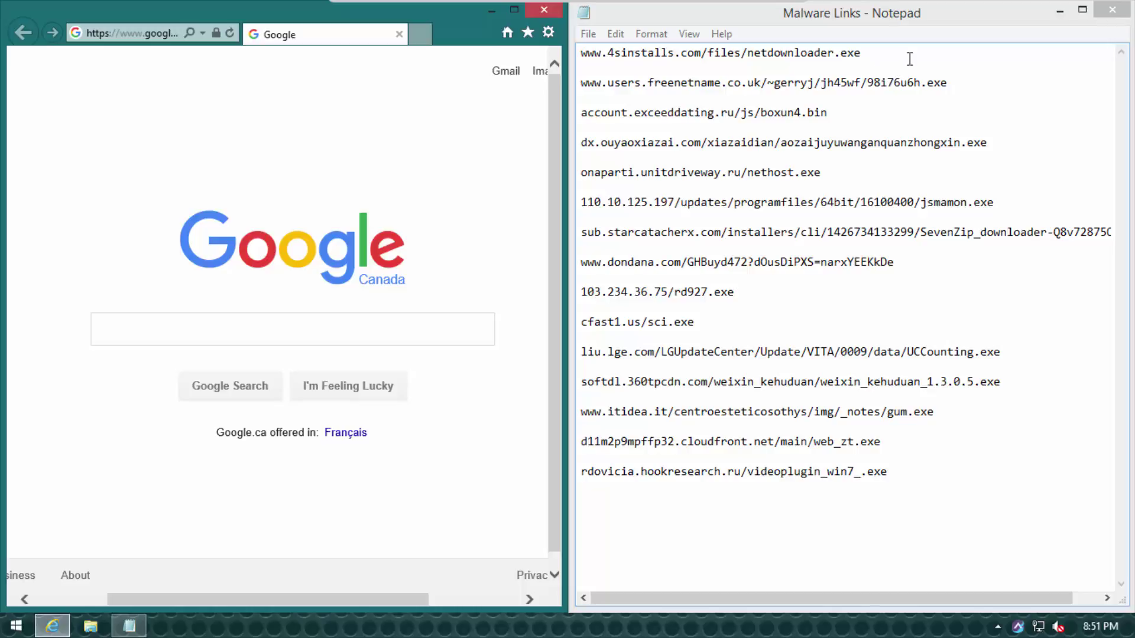
pyautogui.moveTo(904, 53); pyautogui.dragTo(580, 52)
pyautogui.hotkey('ctrl', 'c')
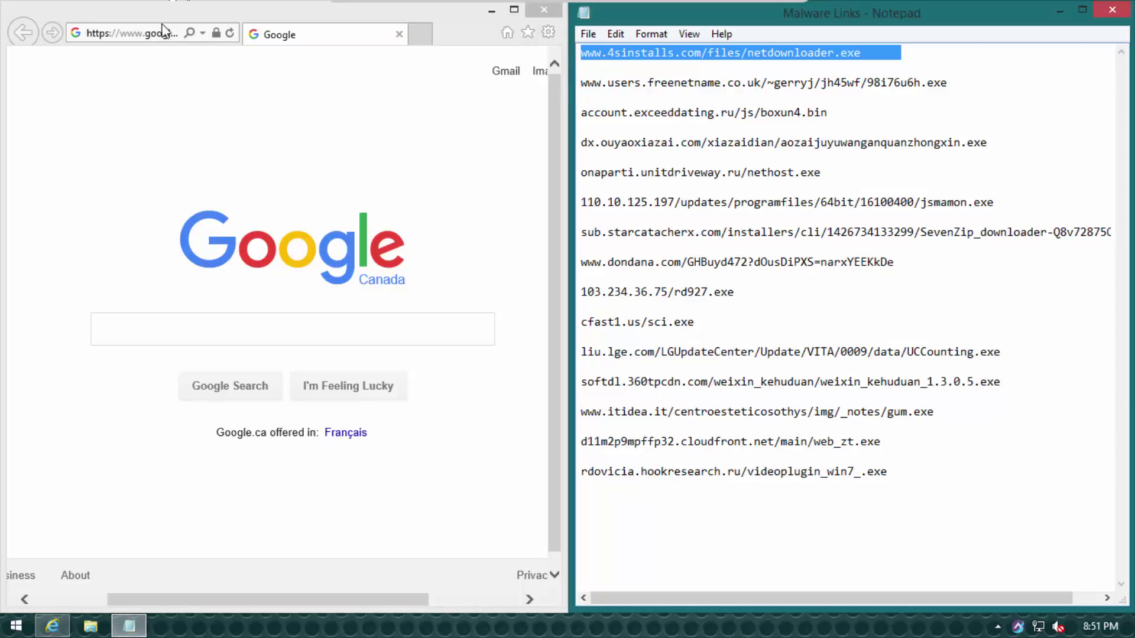
# Step: Load the copied netdownloader.exe link in the browser and run the download
pyautogui.click(204, 86)
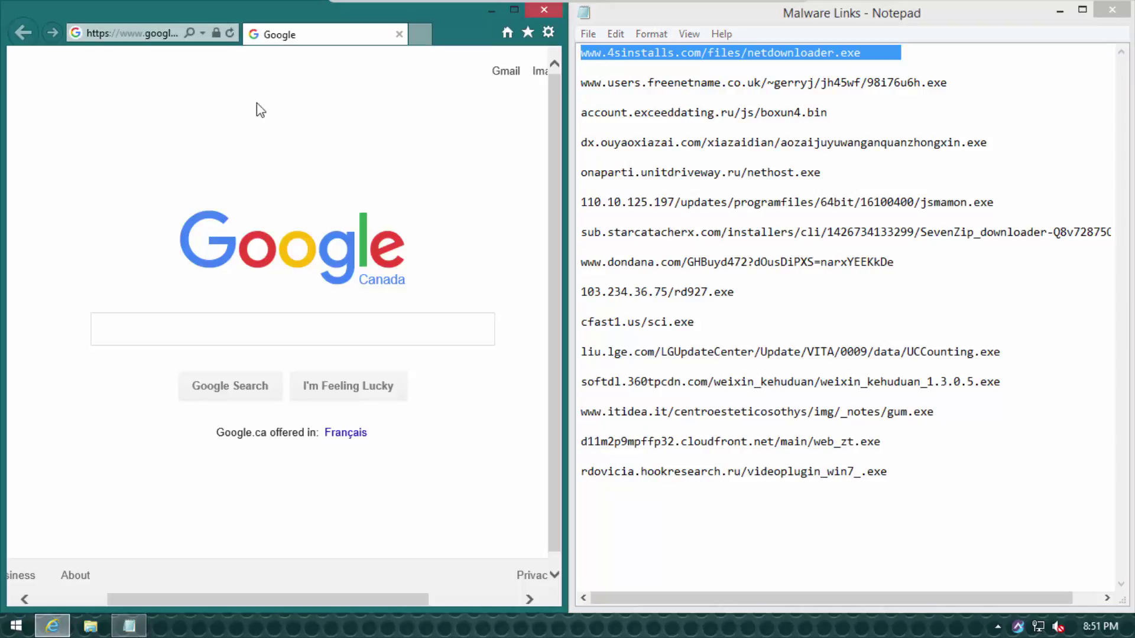
pyautogui.click(138, 34)
pyautogui.hotkey('ctrl', 'v')
pyautogui.press('Return')
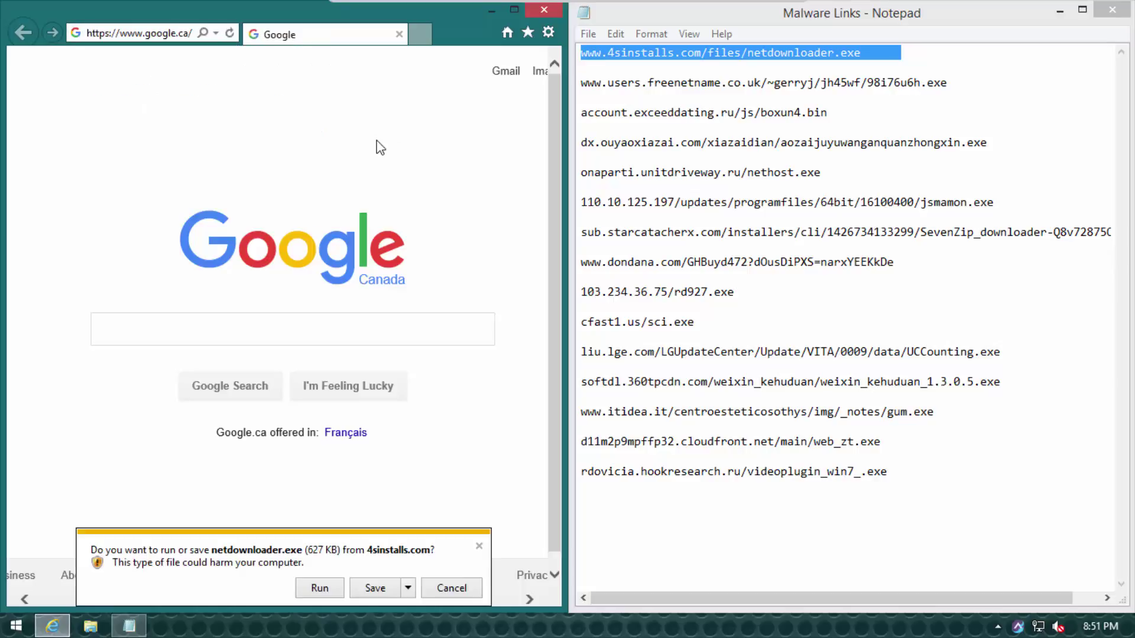
pyautogui.click(318, 589)
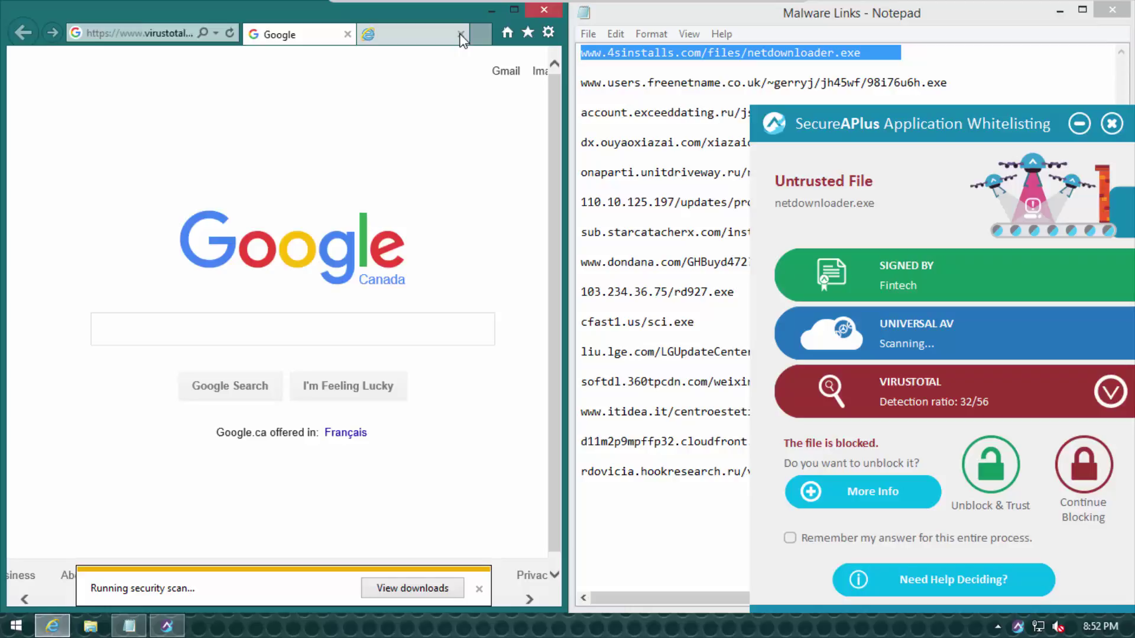
# Step: Review netdownloader.exe's 32/56 VirusTotal detections, quarantine it, and dismiss the privilege error
pyautogui.click(460, 34)
pyautogui.click(1110, 391)
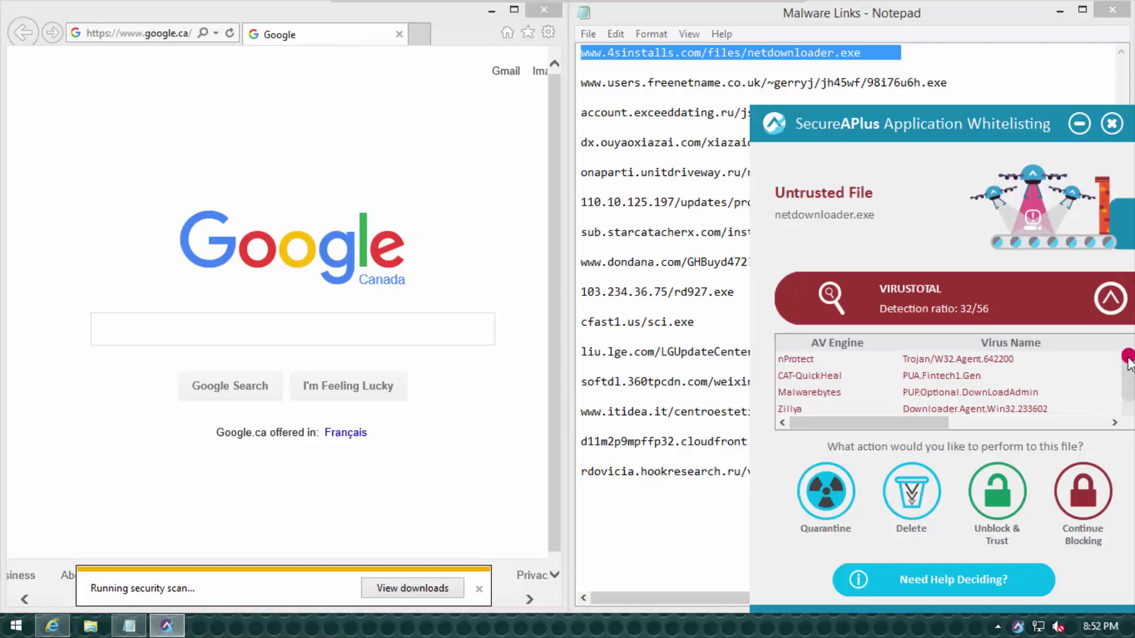
pyautogui.scroll(-6, 1004, 385)
pyautogui.scroll(6, 1004, 384)
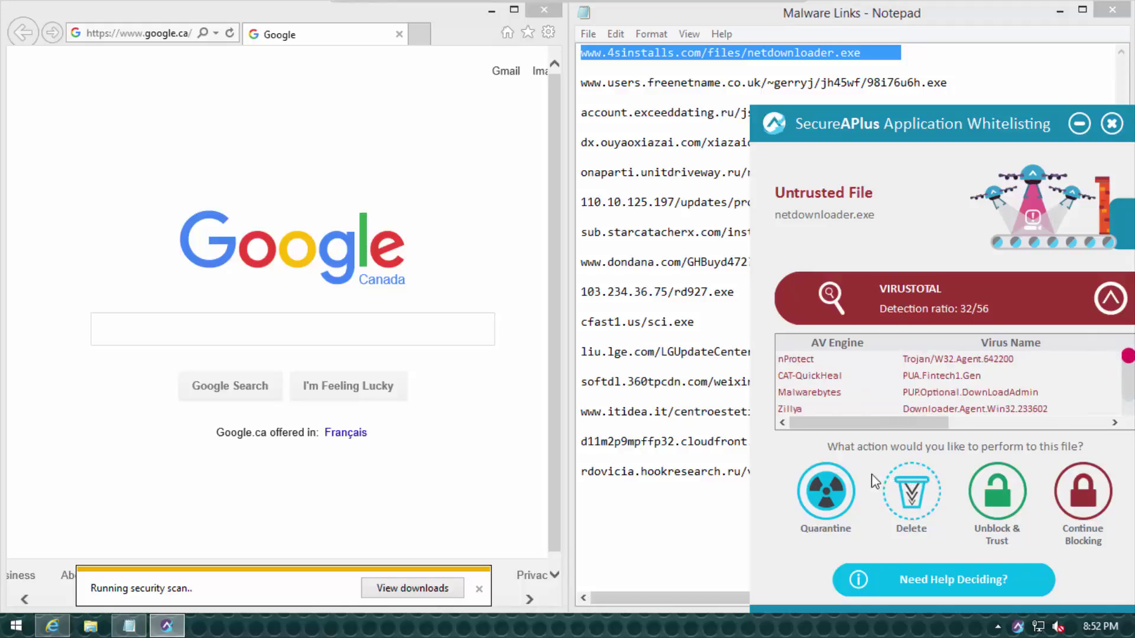
pyautogui.click(830, 480)
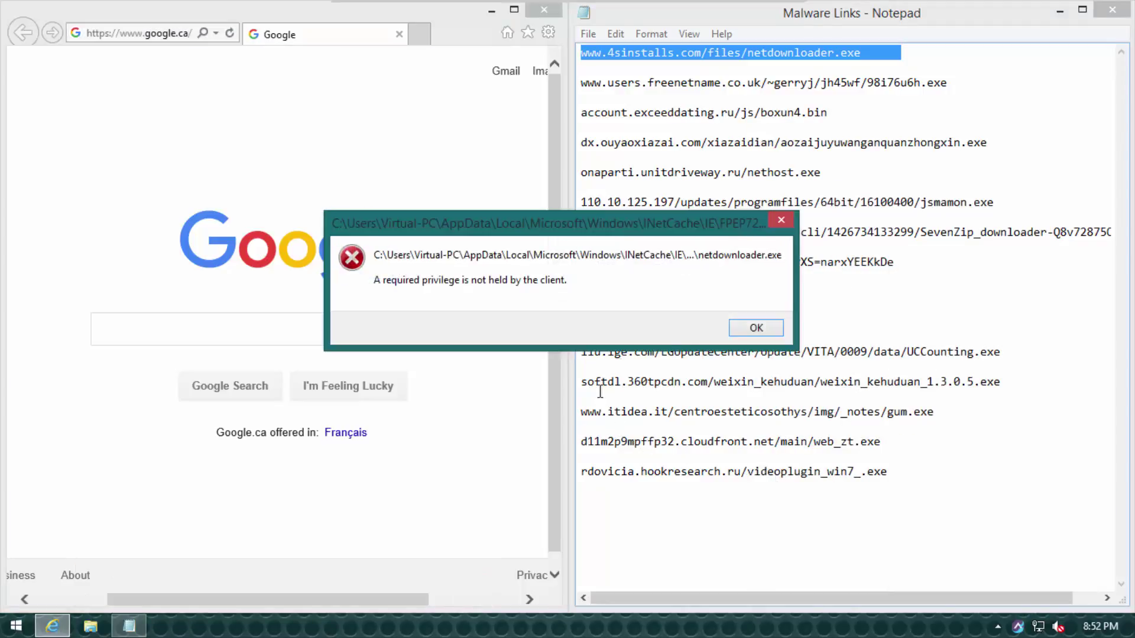
pyautogui.click(762, 332)
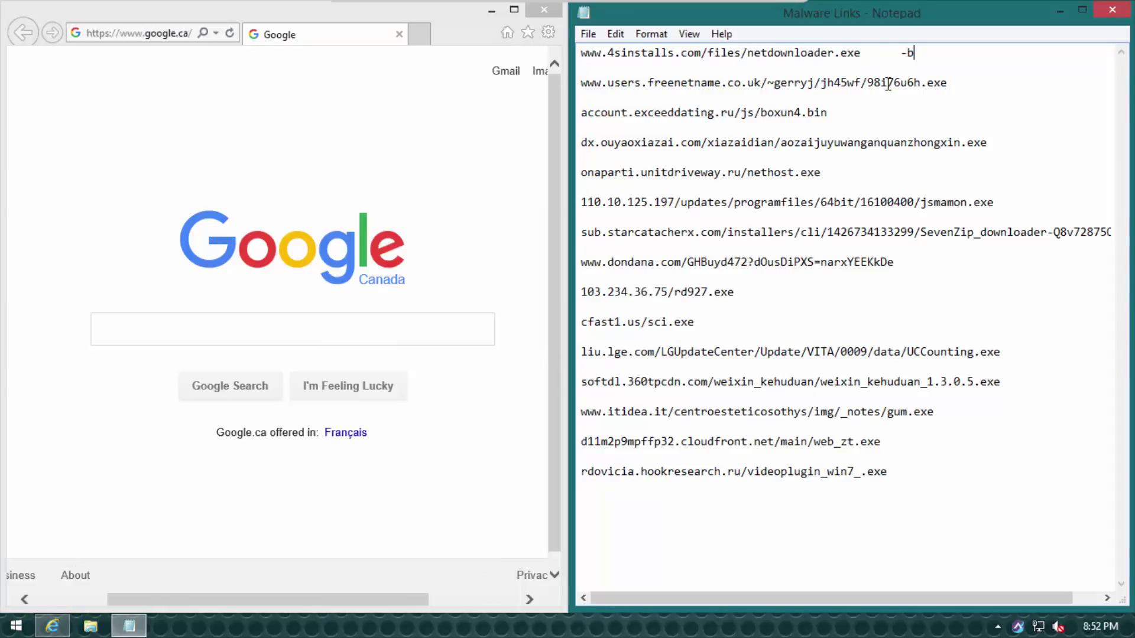
# Step: Load the second link's 98i76u6h.exe download and run it past the unverified publisher warning
pyautogui.press('BackSpace')
pyautogui.press('BackSpace')
pyautogui.moveTo(945, 84); pyautogui.dragTo(520, 88)
pyautogui.hotkey('ctrl', 'c')
pyautogui.click(153, 39)
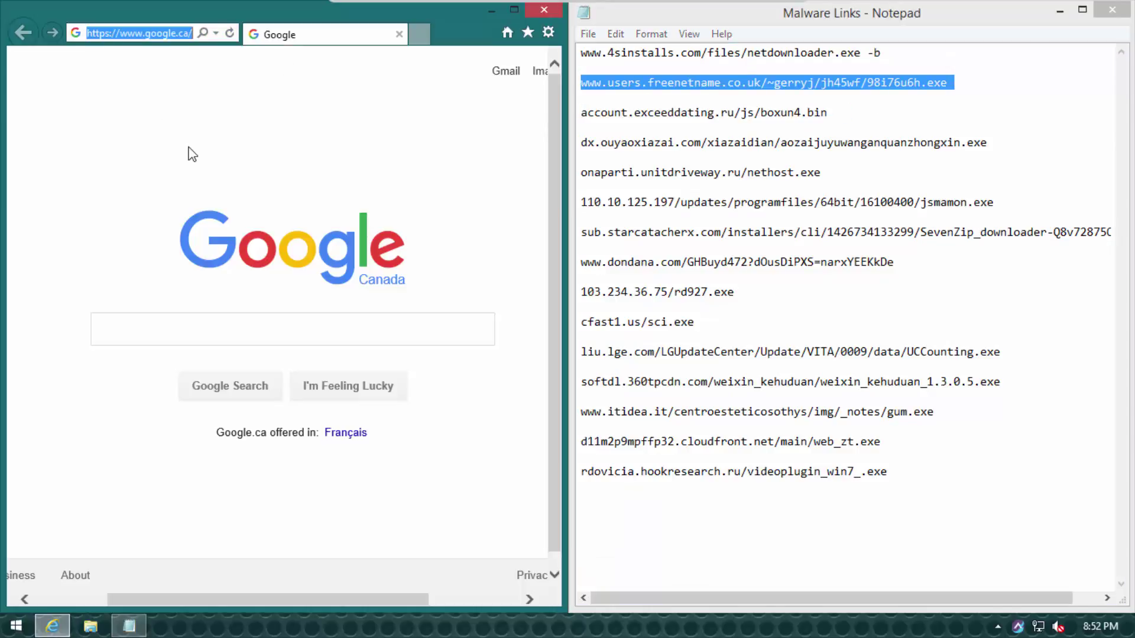
pyautogui.hotkey('ctrl', 'v')
pyautogui.press('Return')
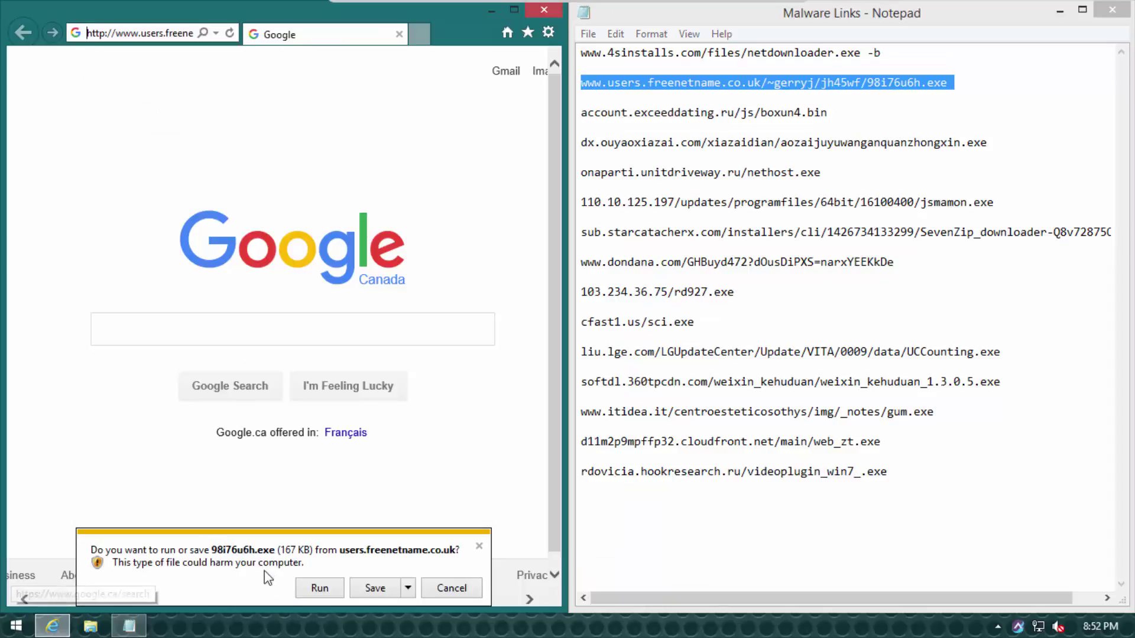
pyautogui.click(316, 585)
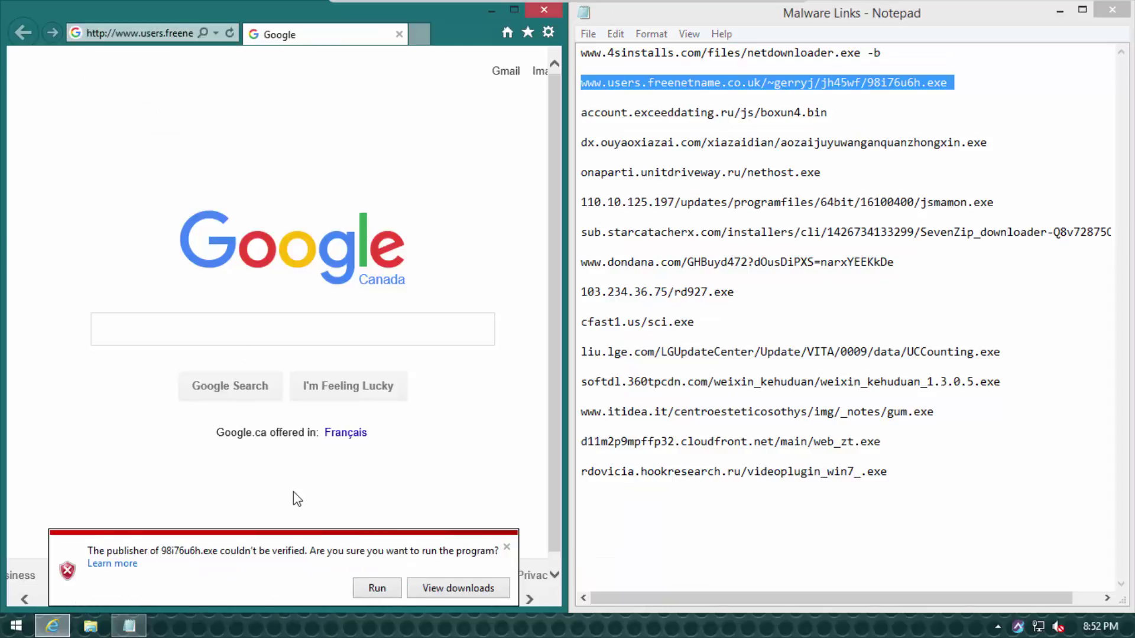
pyautogui.click(383, 588)
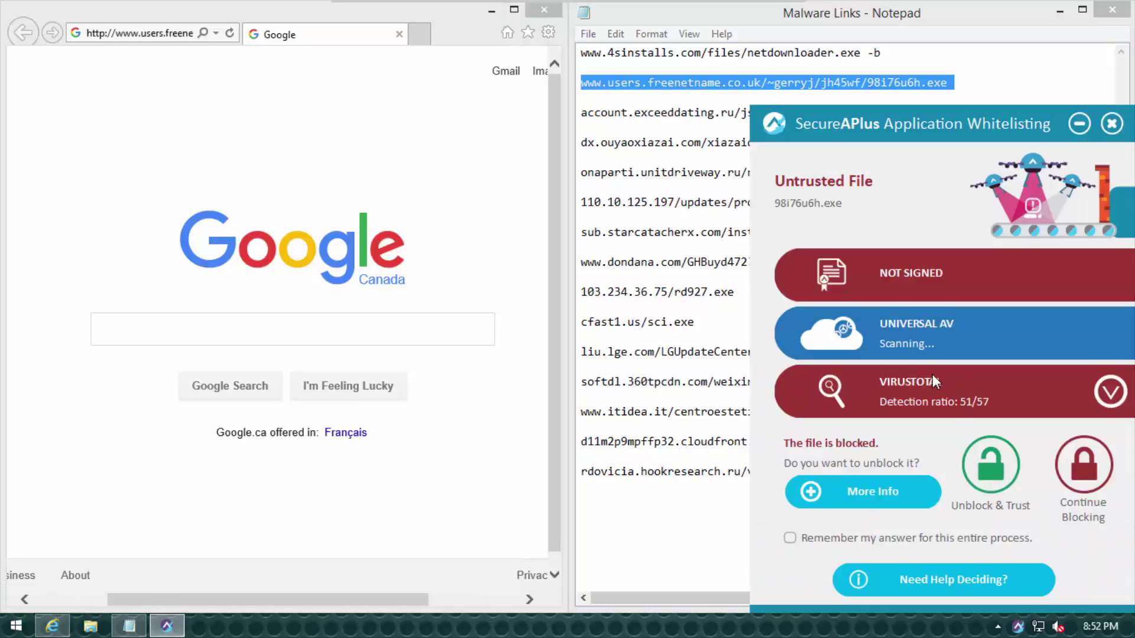
# Step: Keep 98i76u6h.exe blocked, dismiss the privilege error, and select the boxun4.bin link
pyautogui.click(1083, 477)
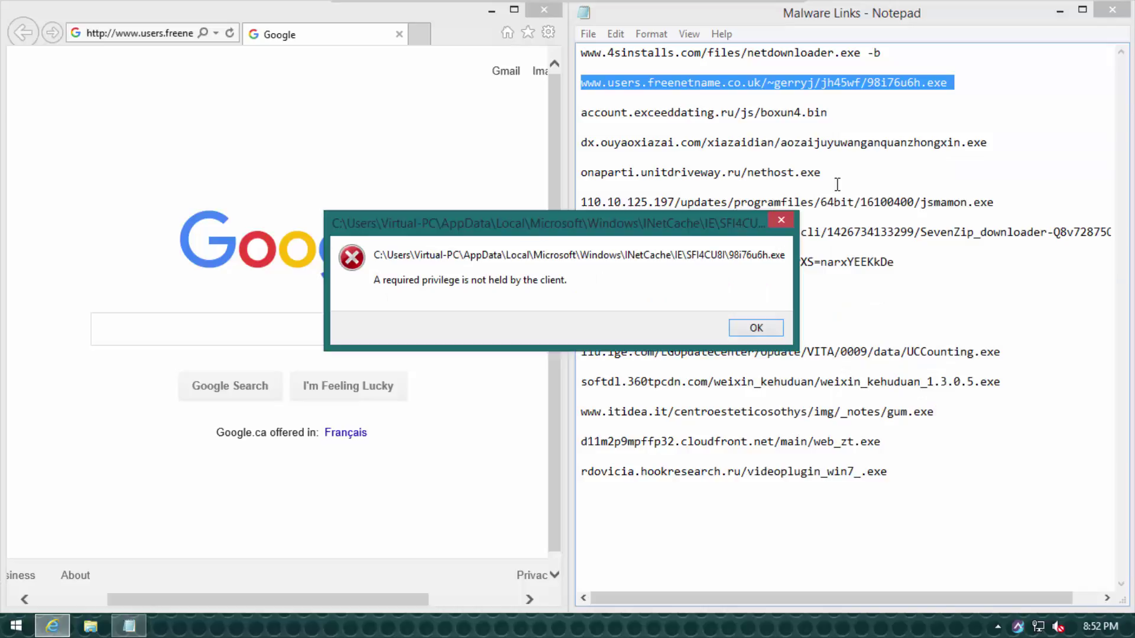
pyautogui.click(779, 216)
pyautogui.click(970, 90)
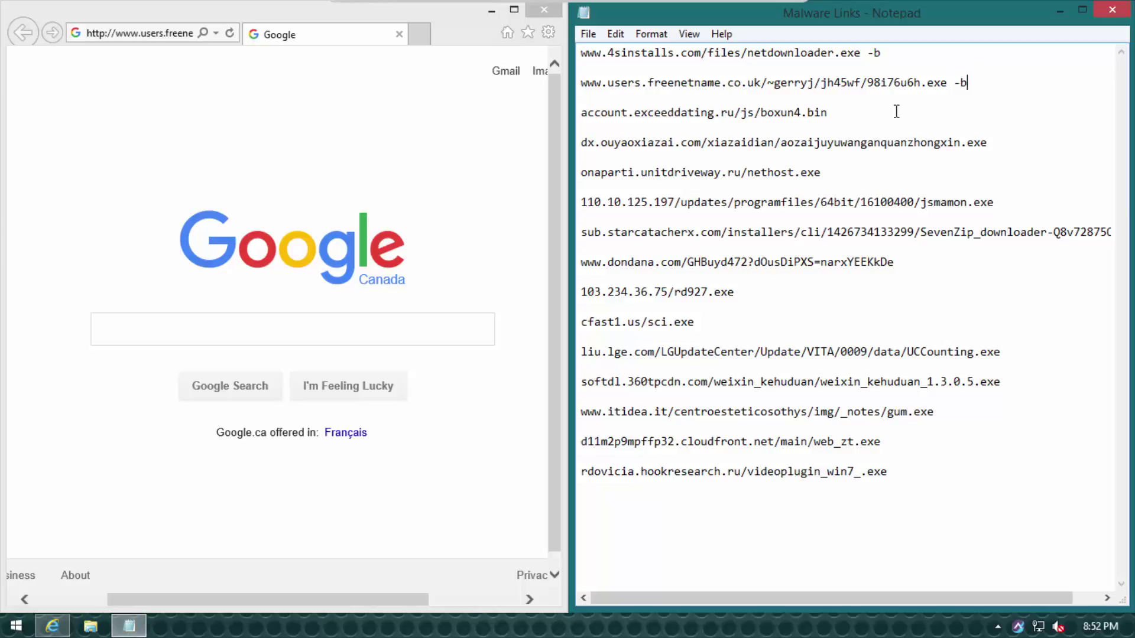
pyautogui.moveTo(896, 111); pyautogui.dragTo(532, 97)
pyautogui.hotkey('ctrl', 'c')
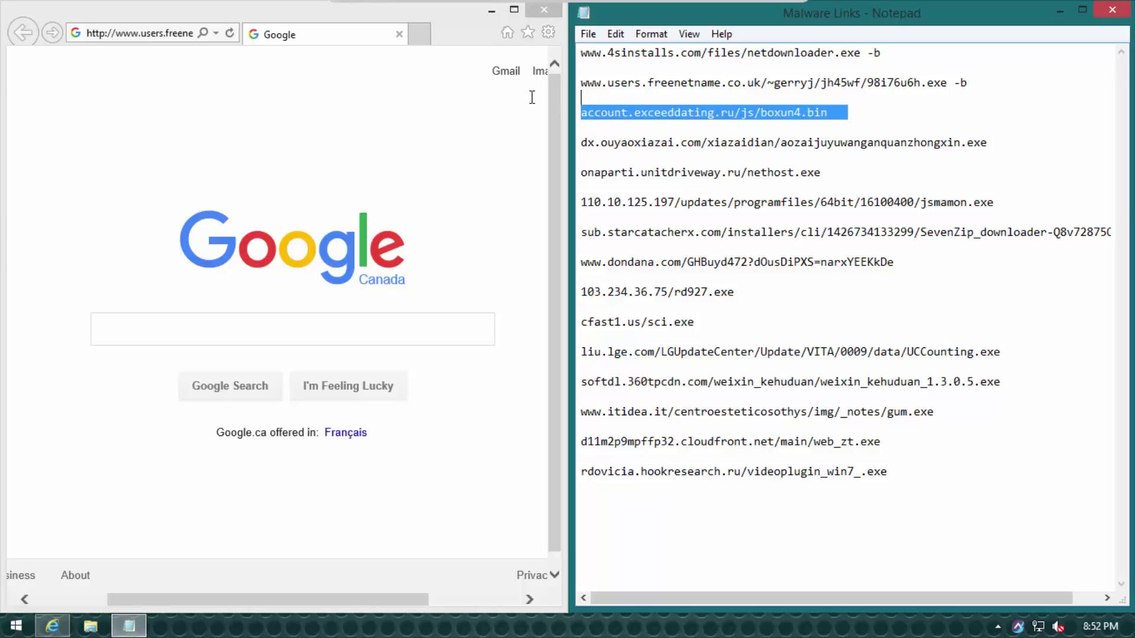
# Step: Load the boxun4.bin link in Internet Explorer, save the download, and open it
pyautogui.click(149, 34)
pyautogui.hotkey('ctrl', 'v')
pyautogui.press('Return')
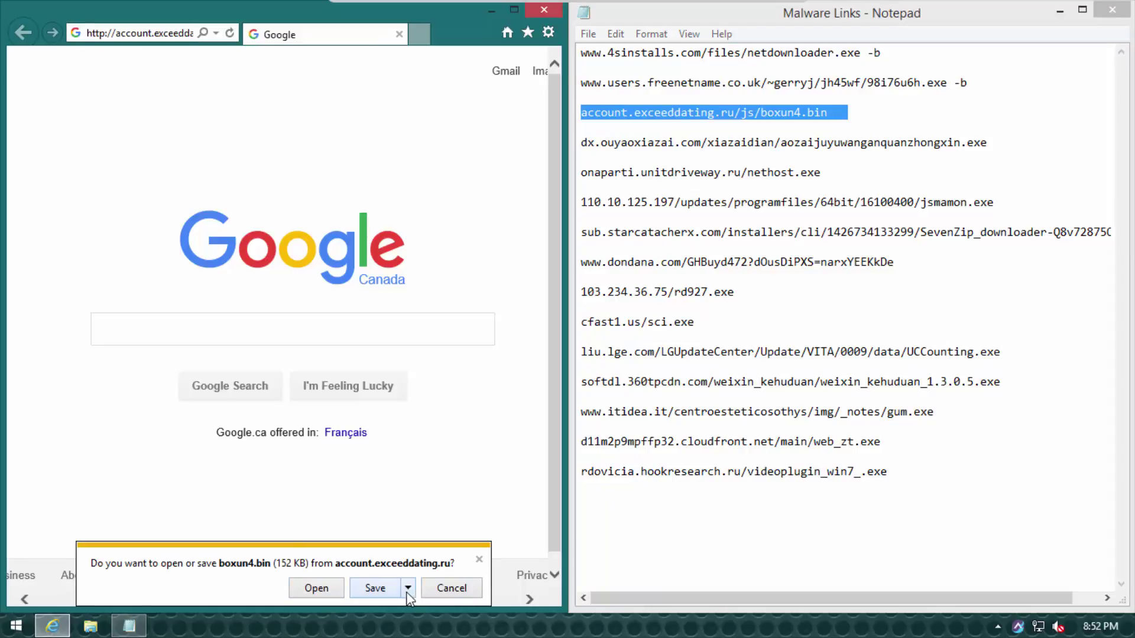
pyautogui.click(408, 588)
pyautogui.press('Escape')
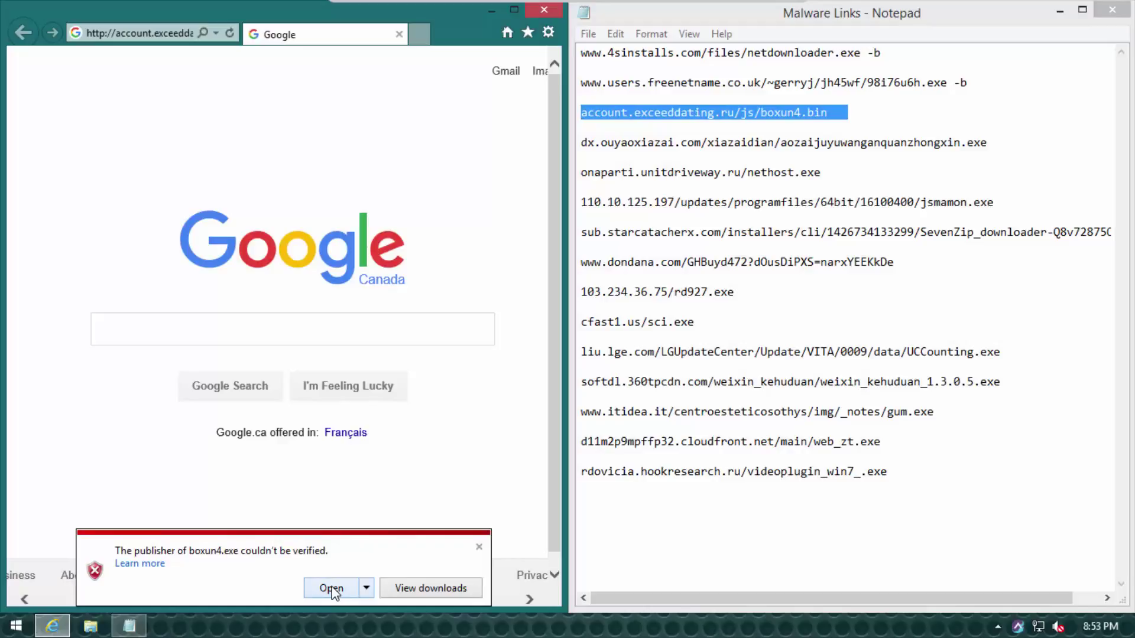
pyautogui.click(331, 588)
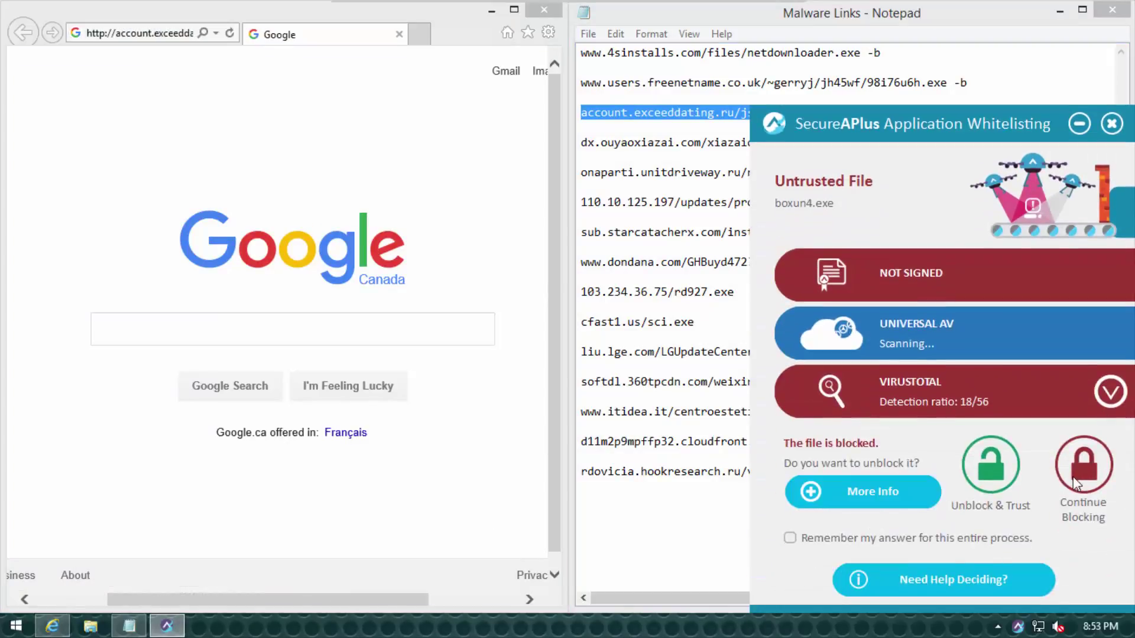
# Step: Keep boxun4.exe blocked at 18/56 and place the caret at the end of line 3
pyautogui.click(1074, 484)
pyautogui.click(840, 112)
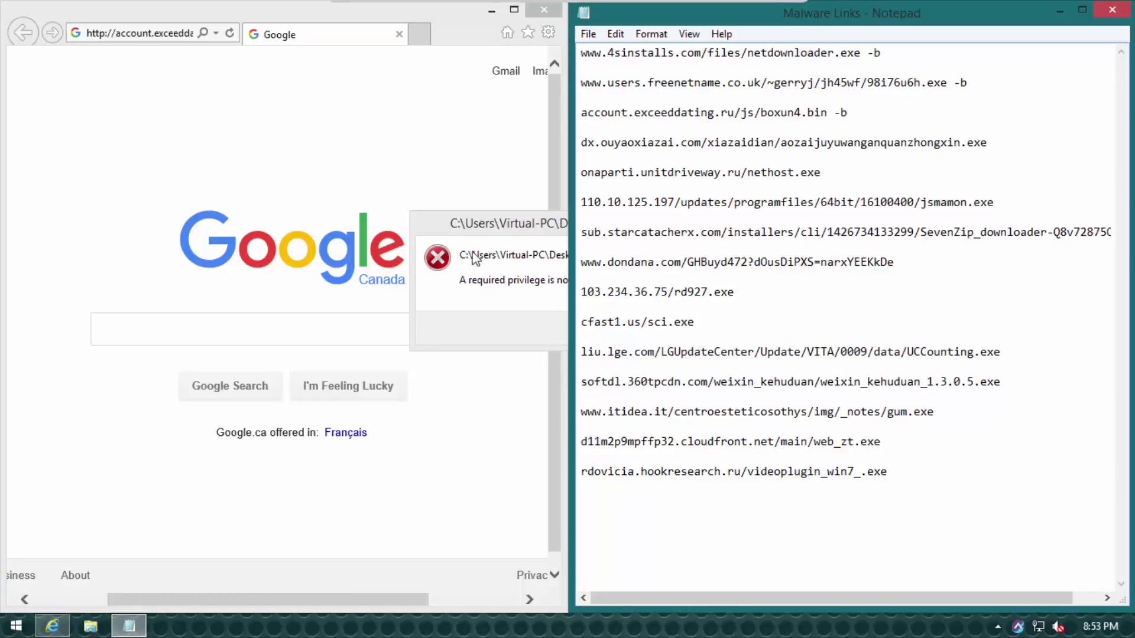
pyautogui.click(513, 255)
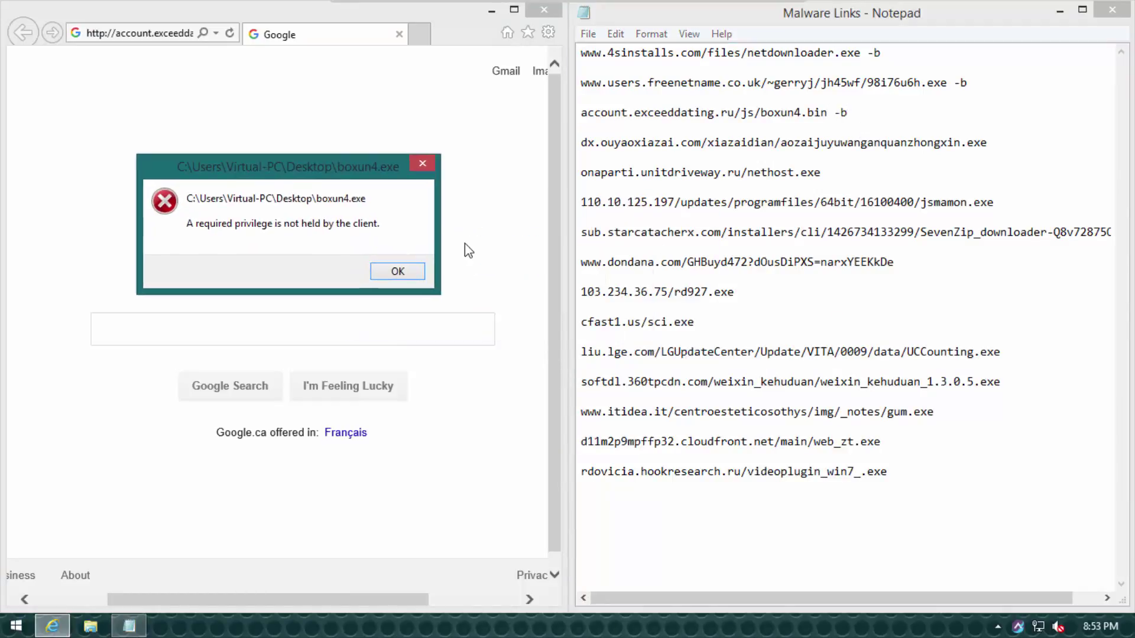
# Step: Dismiss the boxun4.exe error, then load and run aozaijuyuwanganquanzhongxin.exe from the fourth link
pyautogui.click(397, 271)
pyautogui.click(874, 157)
pyautogui.hotkey('shift', 'Up')
pyautogui.hotkey('ctrl', 'c')
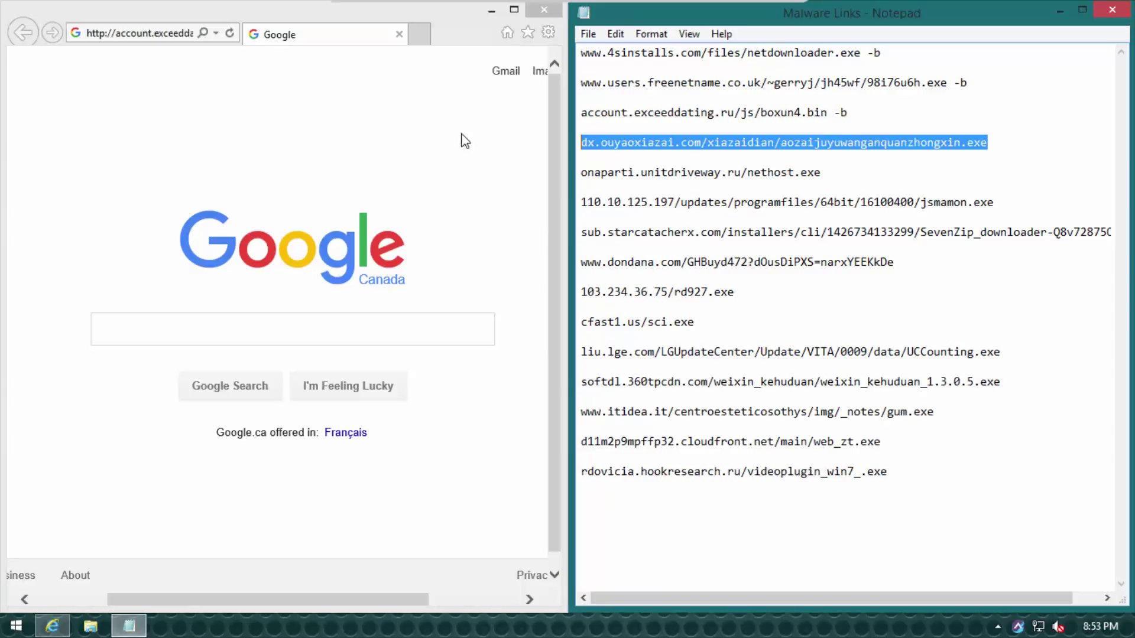
pyautogui.click(158, 32)
pyautogui.hotkey('ctrl', 'v')
pyautogui.press('Return')
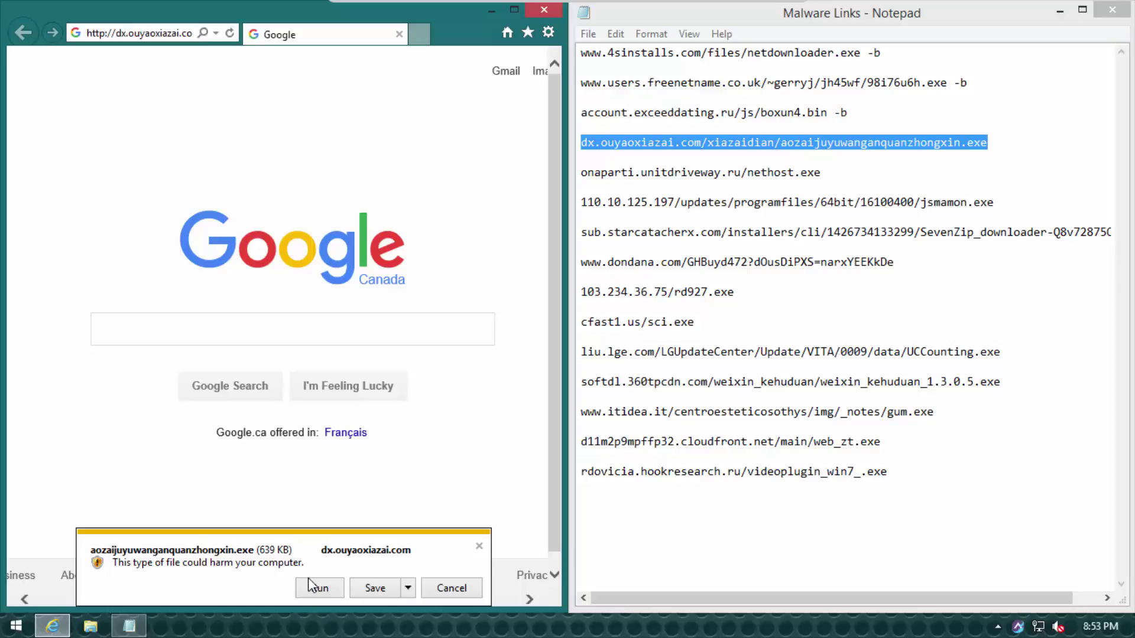
pyautogui.click(313, 587)
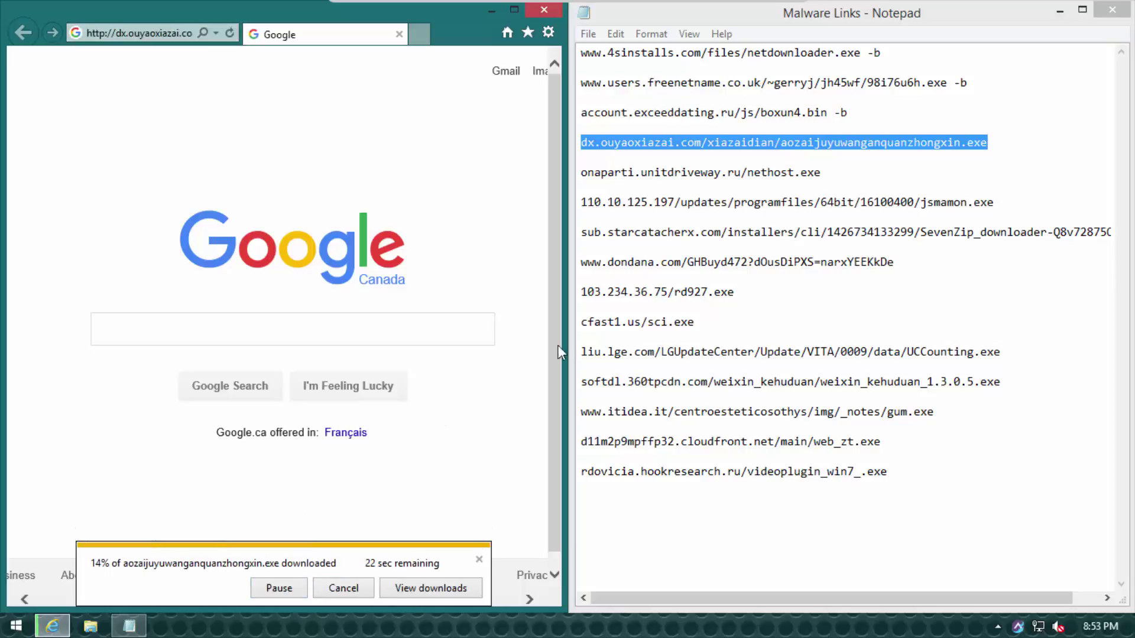
# Step: Copy the fifth link, onaparti.unitdriveway.ru/nethost.exe, and load it in Internet Explorer
pyautogui.click(1000, 145)
pyautogui.write('v')
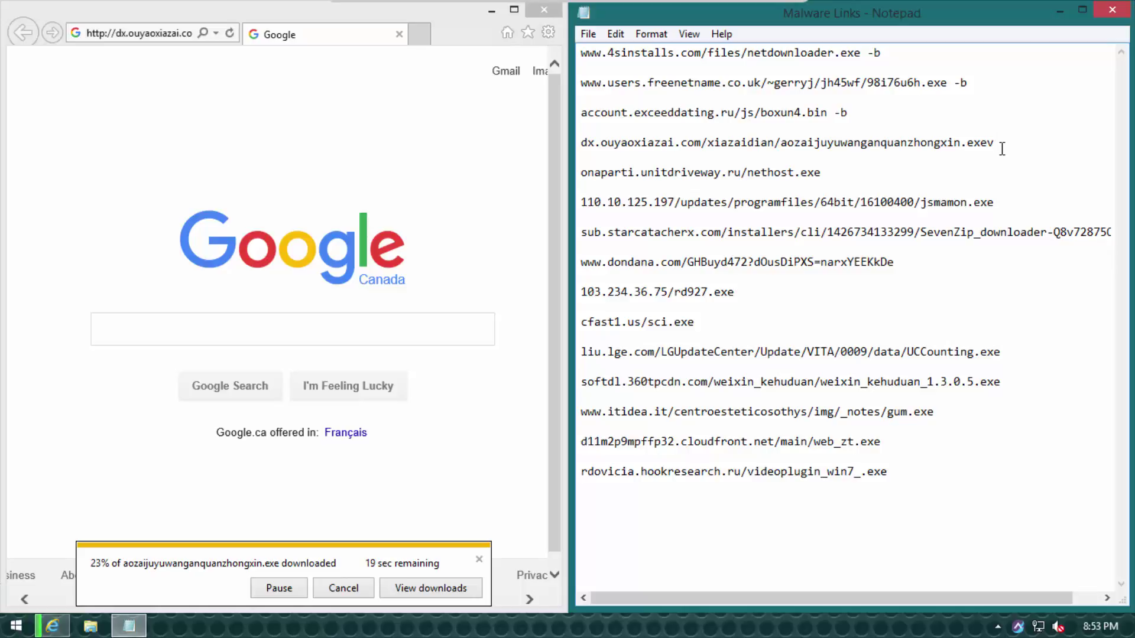
pyautogui.press('BackSpace')
pyautogui.moveTo(849, 172); pyautogui.dragTo(569, 172)
pyautogui.hotkey('ctrl', 'c')
pyautogui.click(134, 34)
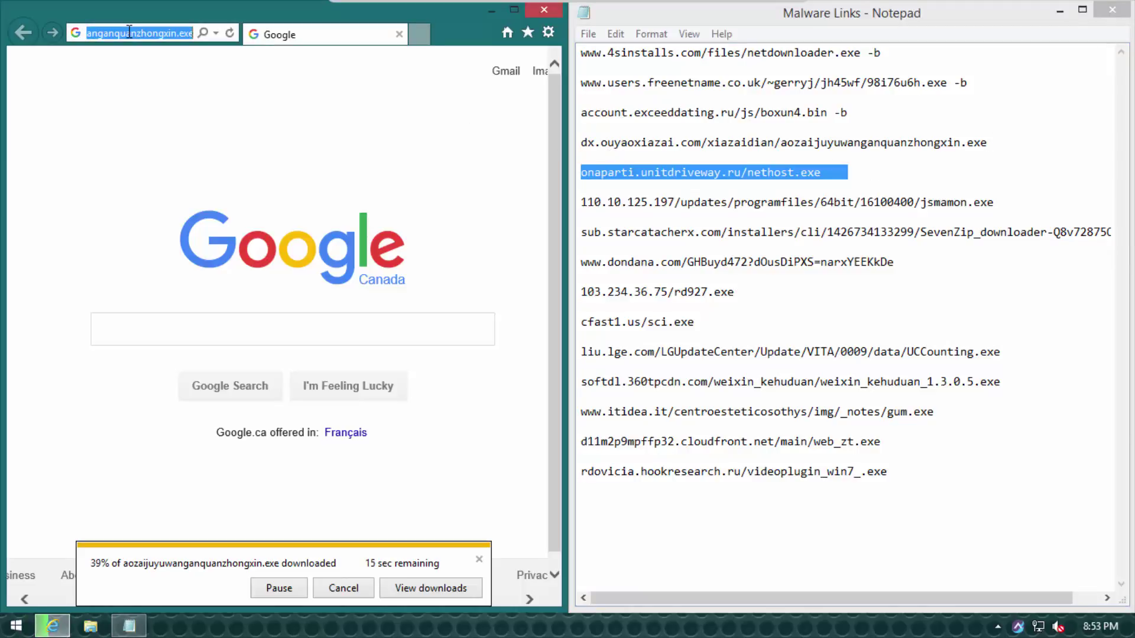
pyautogui.hotkey('ctrl', 'v')
pyautogui.press('Return')
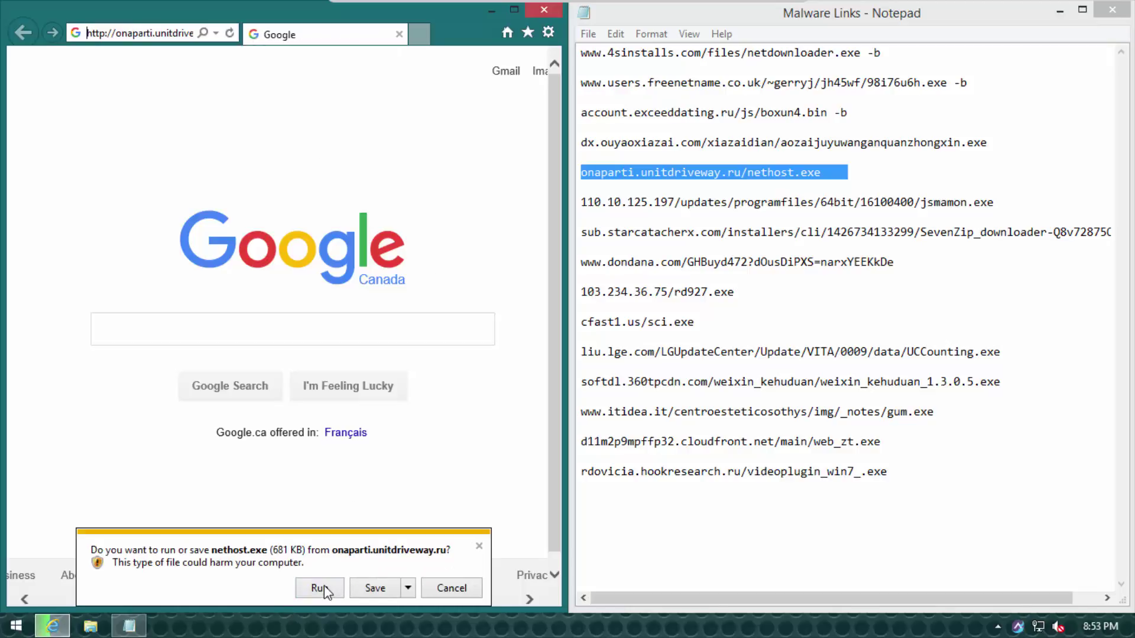
# Step: Run nethost.exe, review its 9/56 VirusTotal detections, quarantine it, and dismiss the privilege error
pyautogui.click(324, 583)
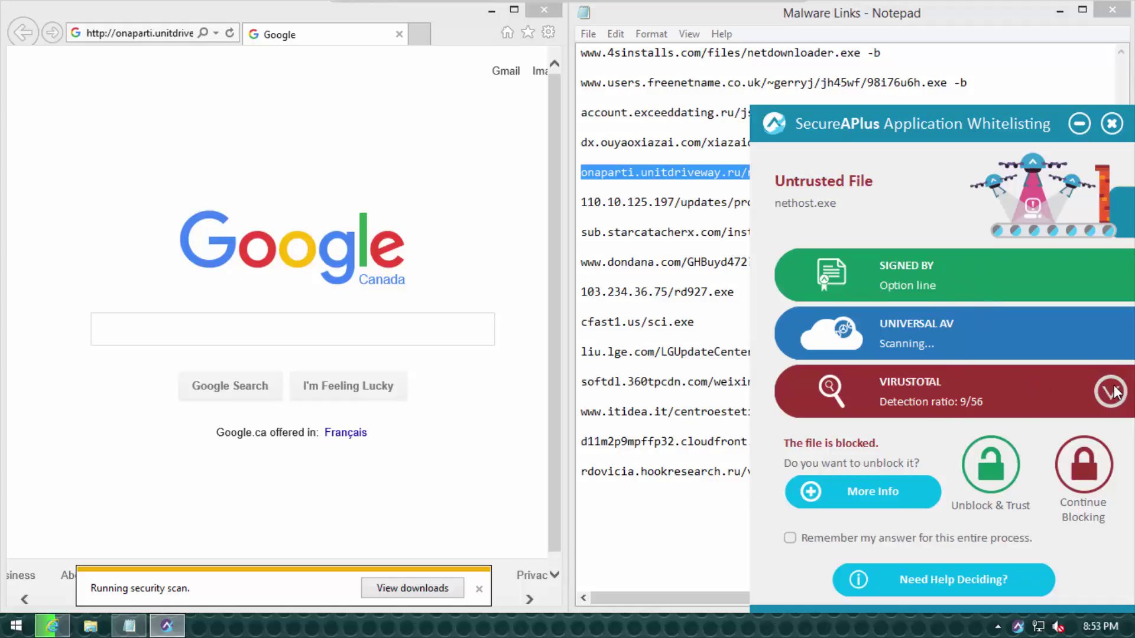
pyautogui.click(1091, 392)
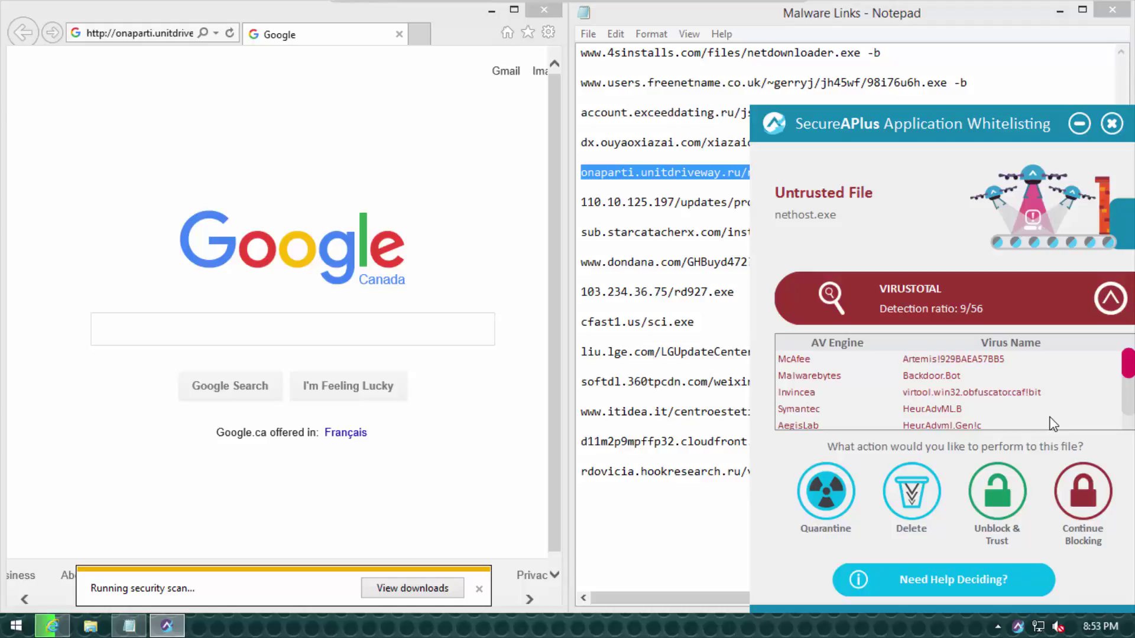
pyautogui.click(837, 493)
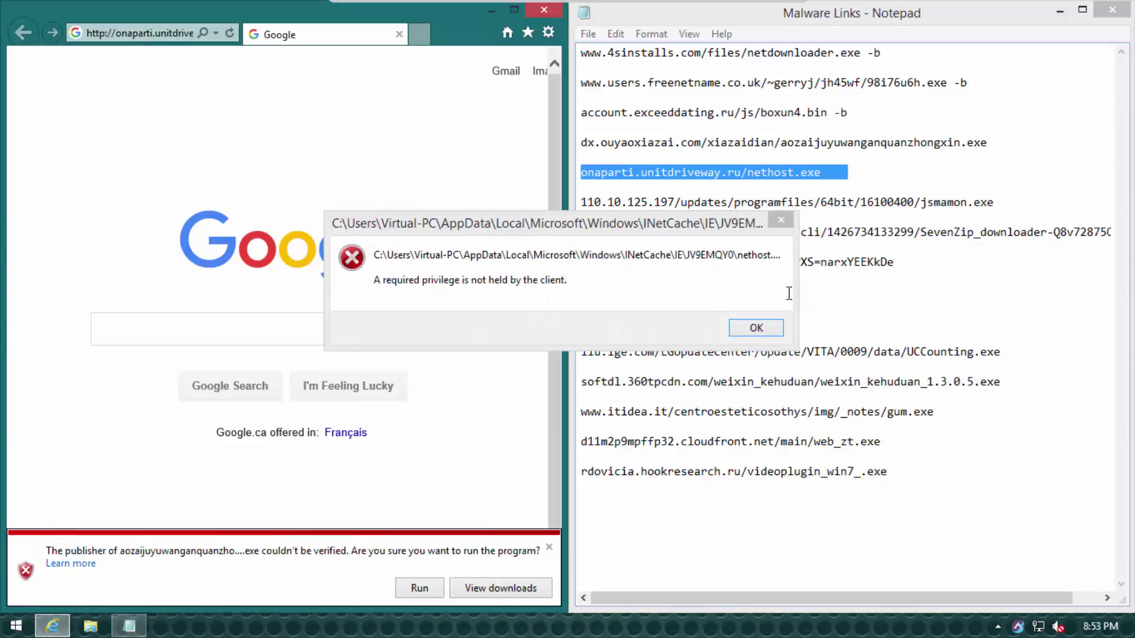
pyautogui.click(740, 332)
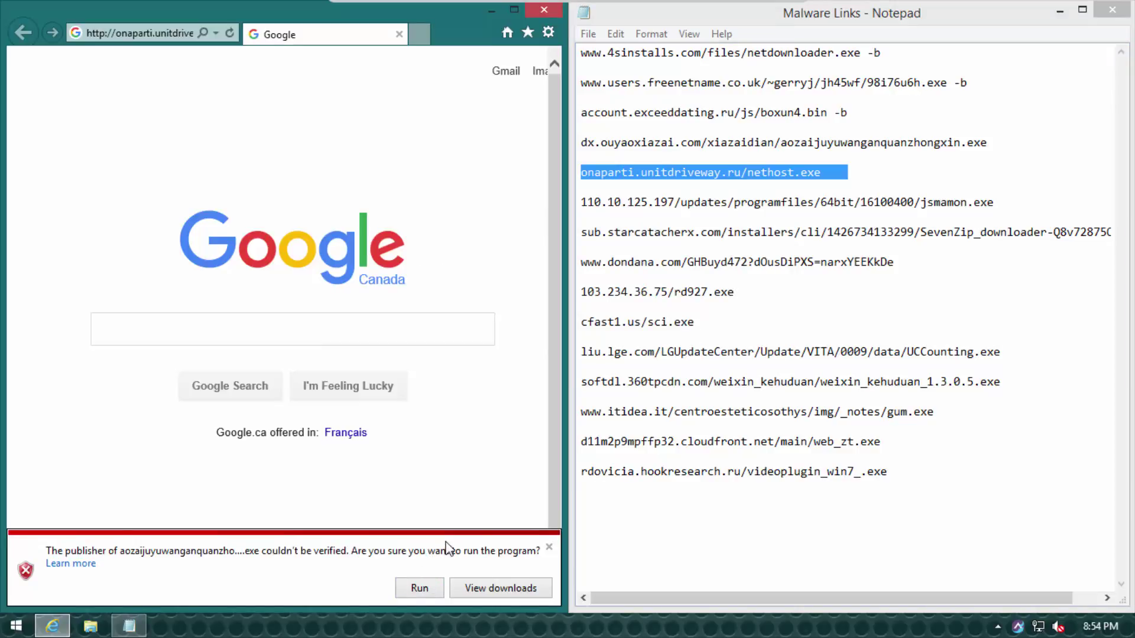
# Step: Run and keep blocked aozaijuyuwanganquanzhongxin.exe and jsmamon.exe (0/55), dismissing the privilege error
pyautogui.click(414, 588)
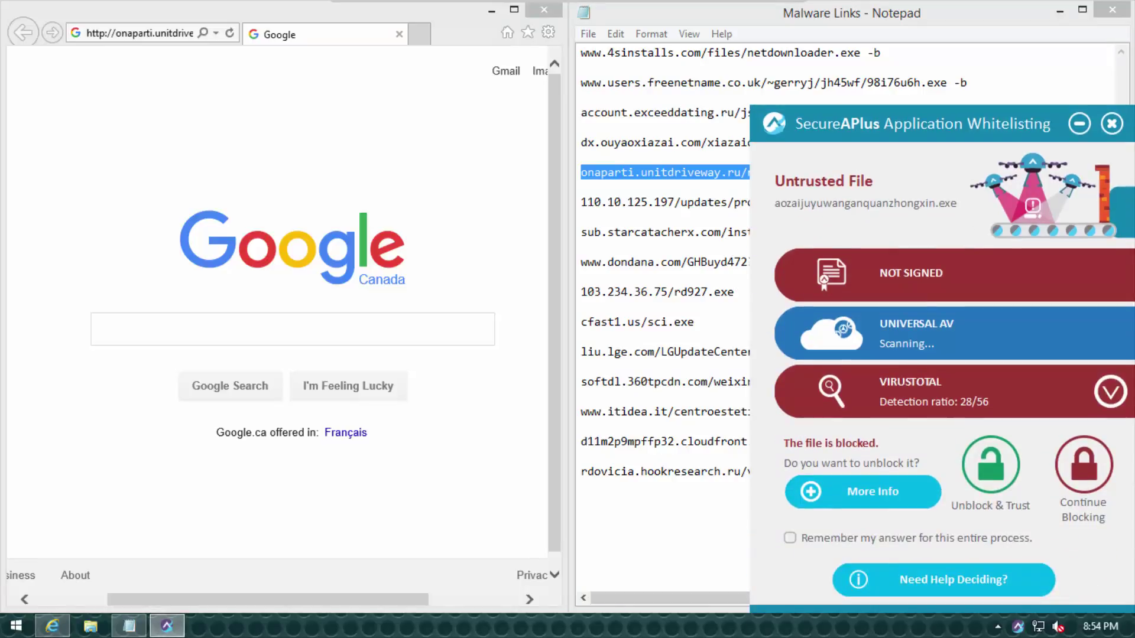
pyautogui.click(1086, 520)
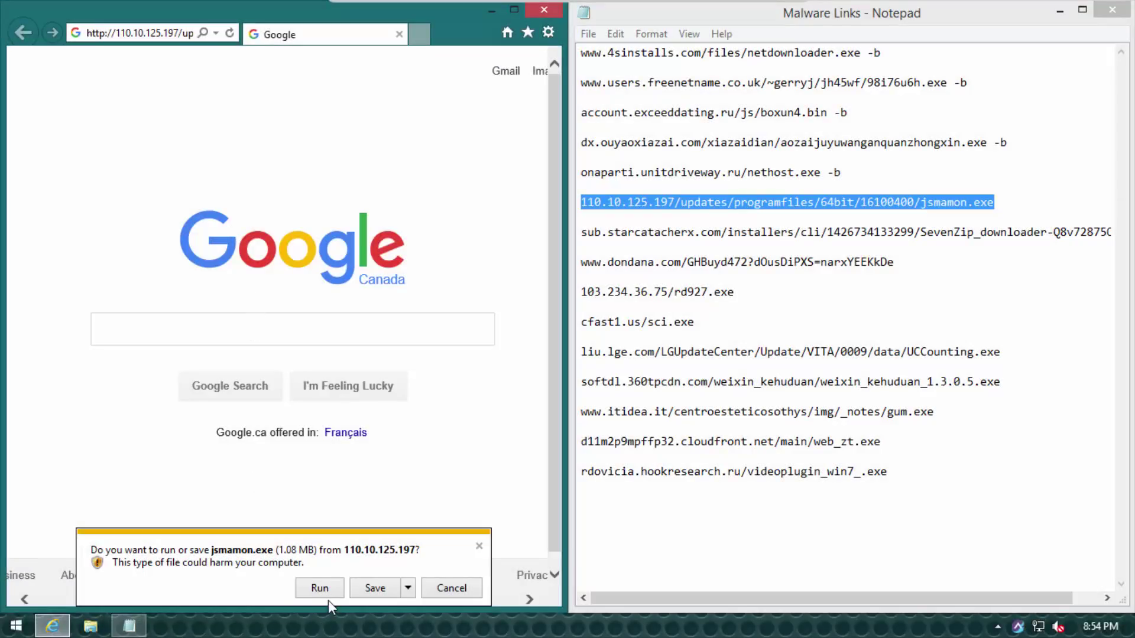
pyautogui.click(326, 588)
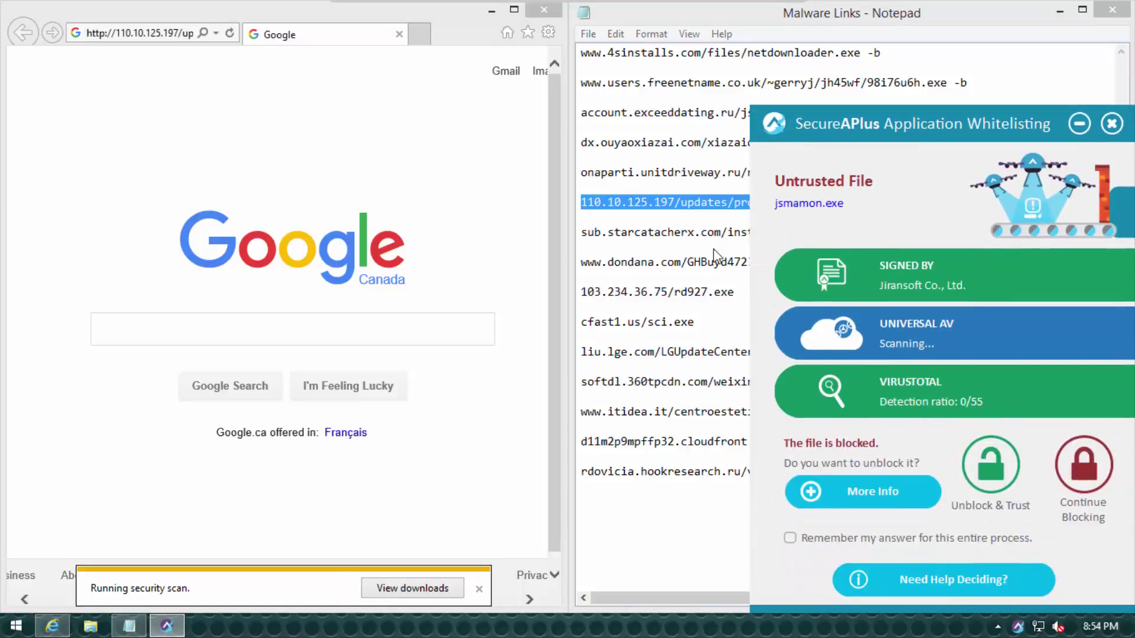
pyautogui.click(1061, 473)
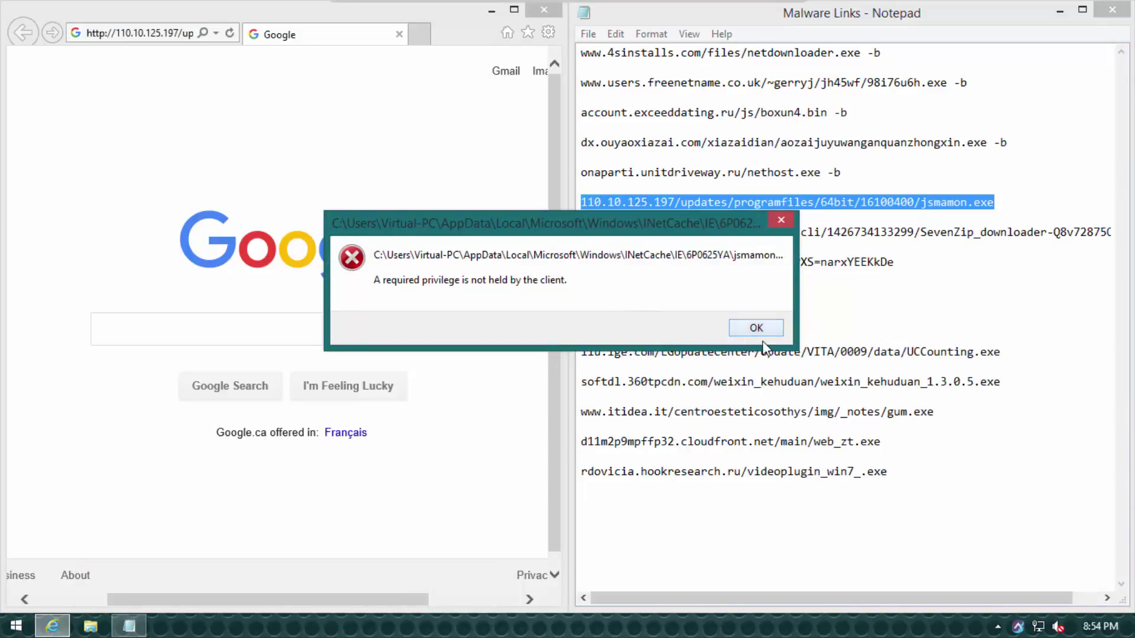
pyautogui.click(753, 327)
pyautogui.click(1005, 209)
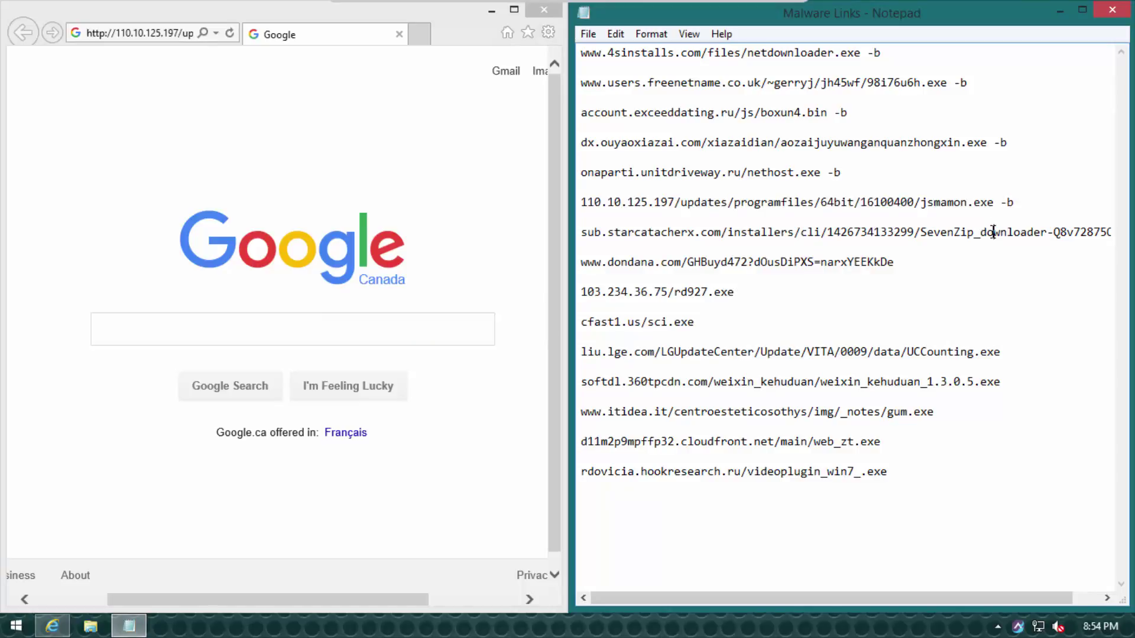
# Step: Copy the sub.starcatacherx link from Notepad and load it in Internet Explorer
pyautogui.doubleClick(993, 232)
pyautogui.click(993, 231)
pyautogui.moveTo(973, 595); pyautogui.dragTo(1100, 535)
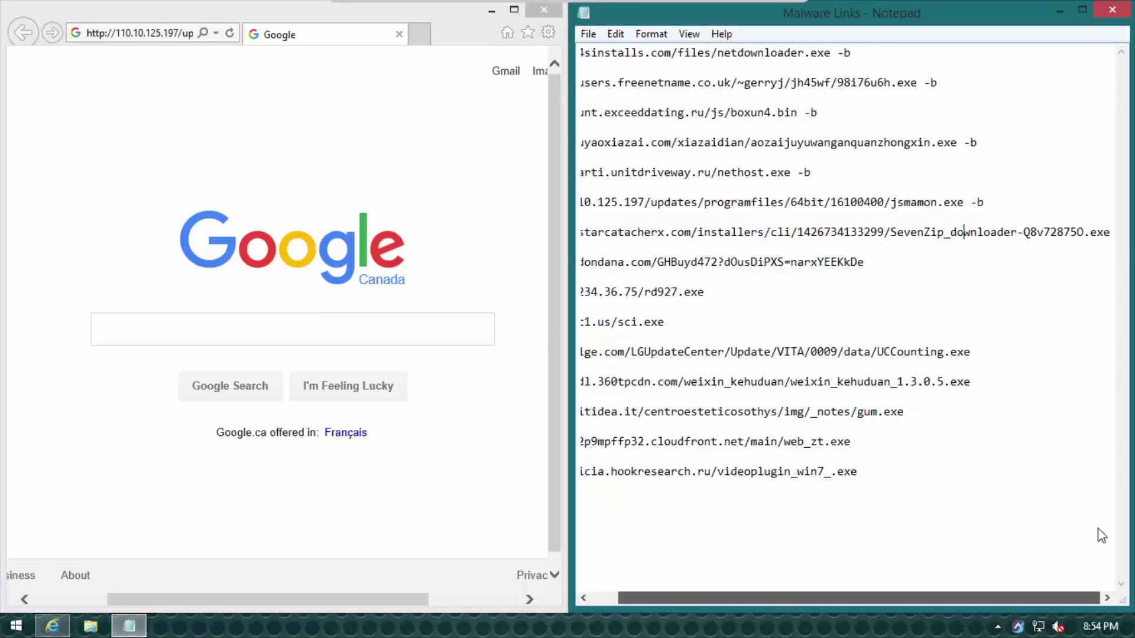
pyautogui.moveTo(1112, 233); pyautogui.dragTo(378, 213)
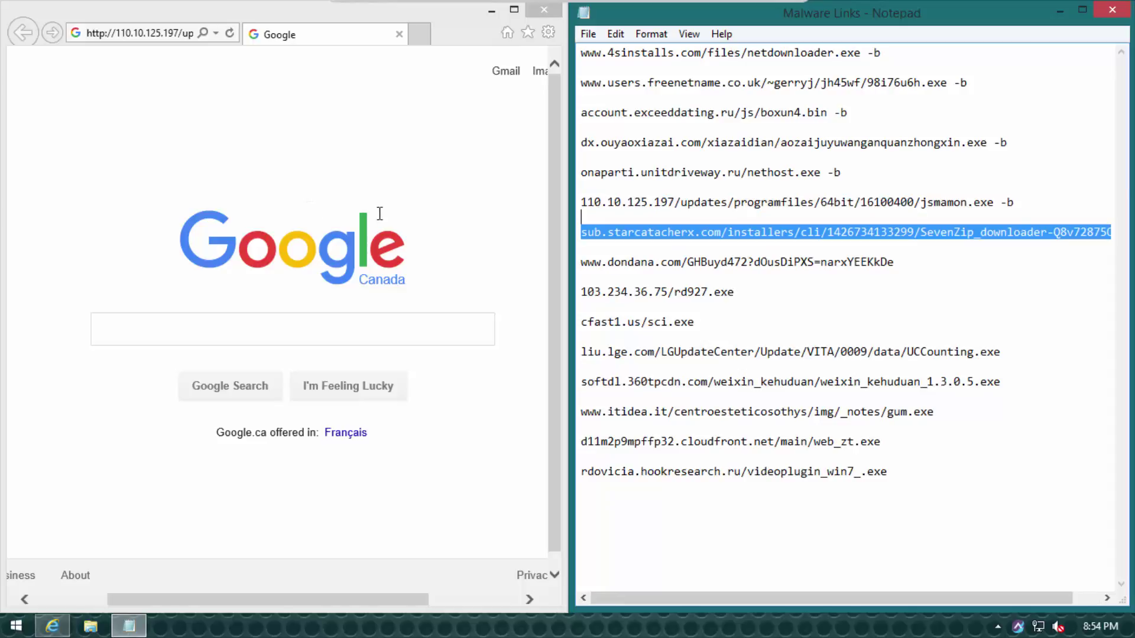
pyautogui.click(118, 36)
pyautogui.hotkey('ctrl', 'v')
pyautogui.press('Return')
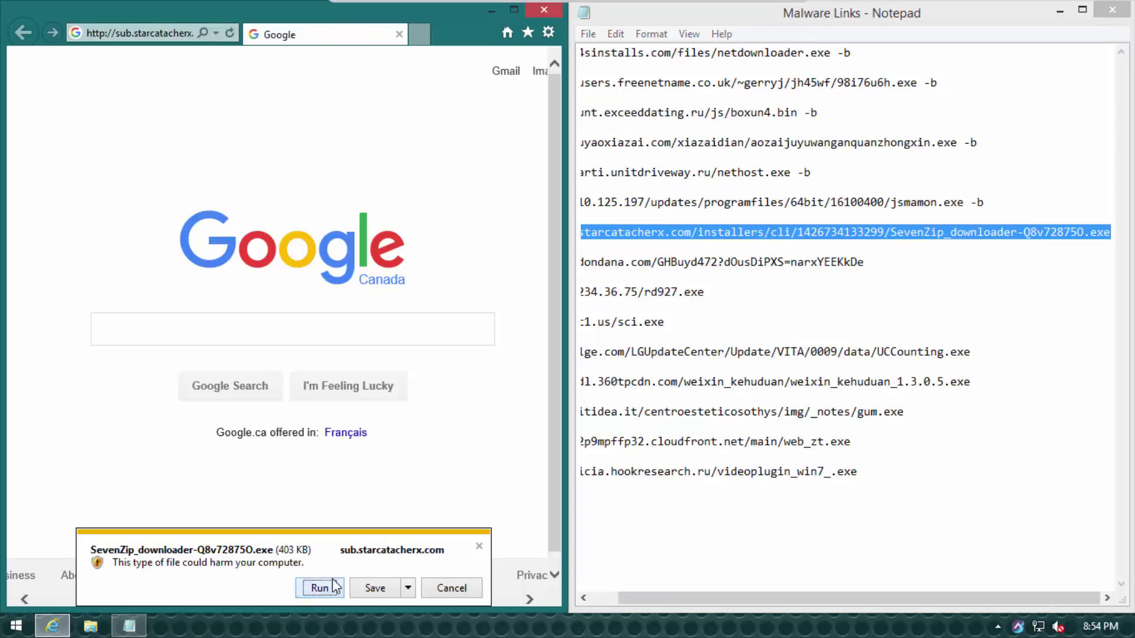
# Step: Run the SevenZip downloader past the publisher warning and keep it blocked at 38/53
pyautogui.click(322, 586)
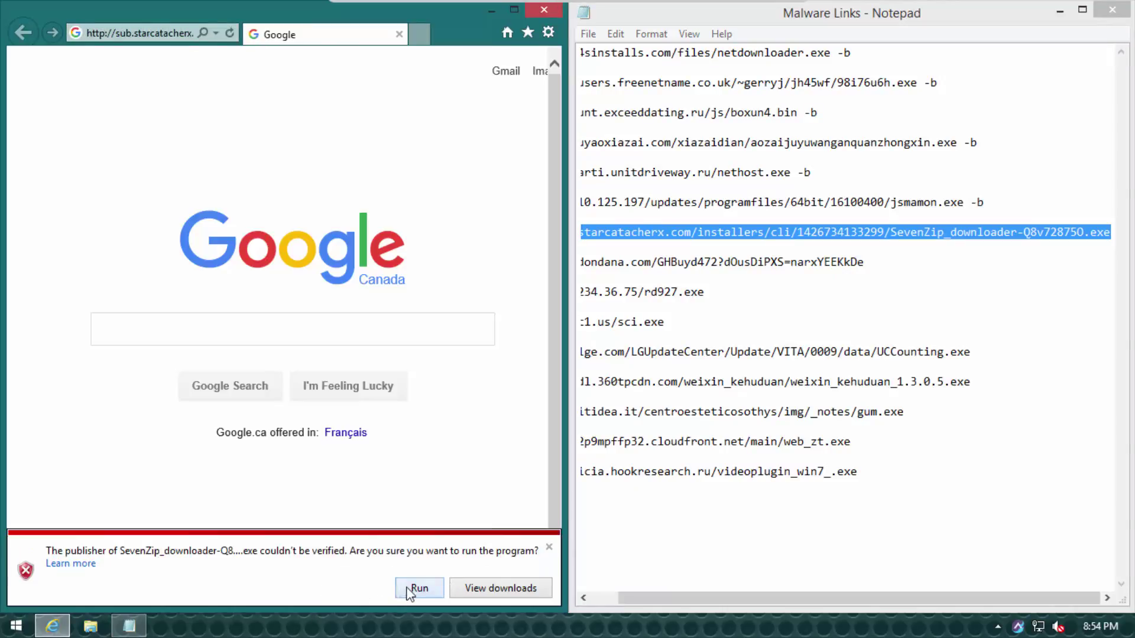
pyautogui.click(416, 588)
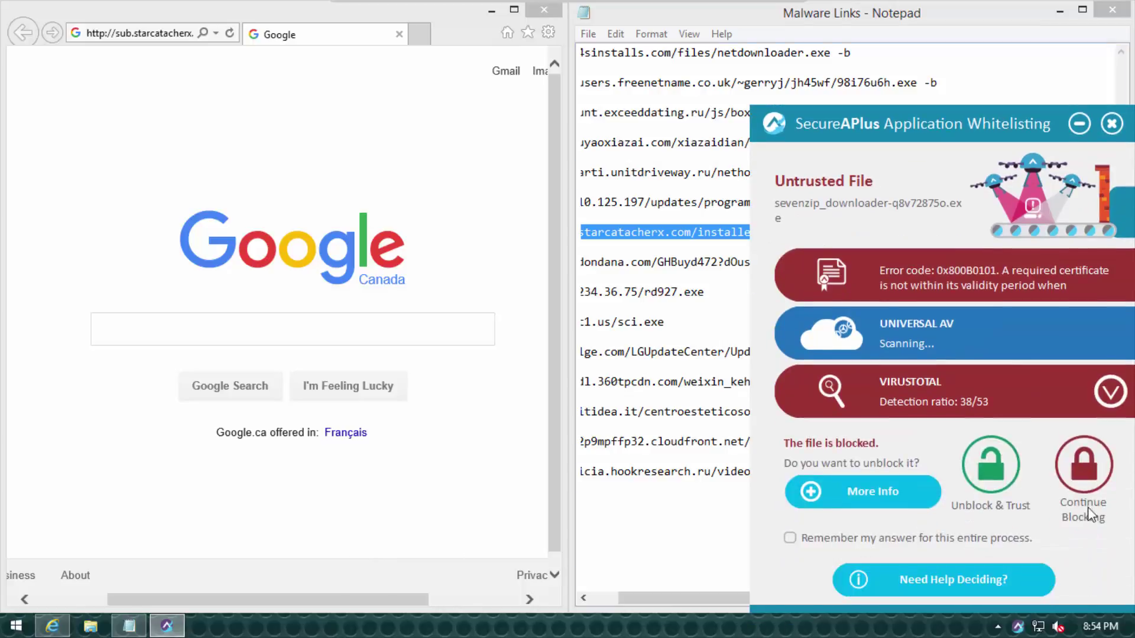
pyautogui.click(1084, 473)
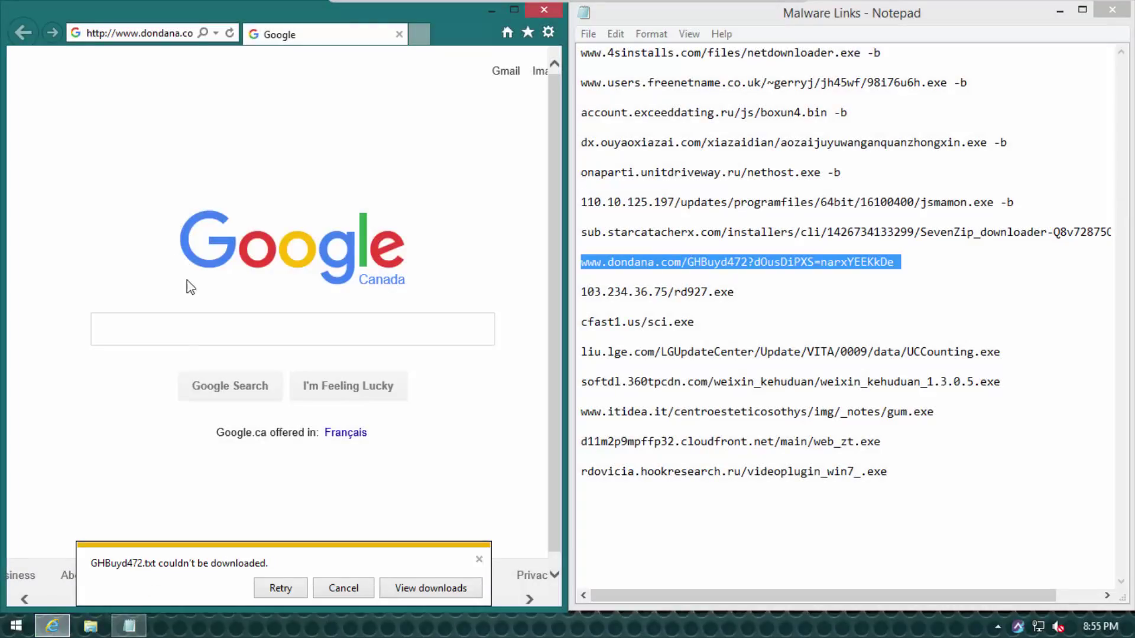
# Step: Retry the failed GHBuyd472.txt download twice, dismiss the notice, and launch 'chrome' from Run
pyautogui.click(293, 588)
pyautogui.click(294, 588)
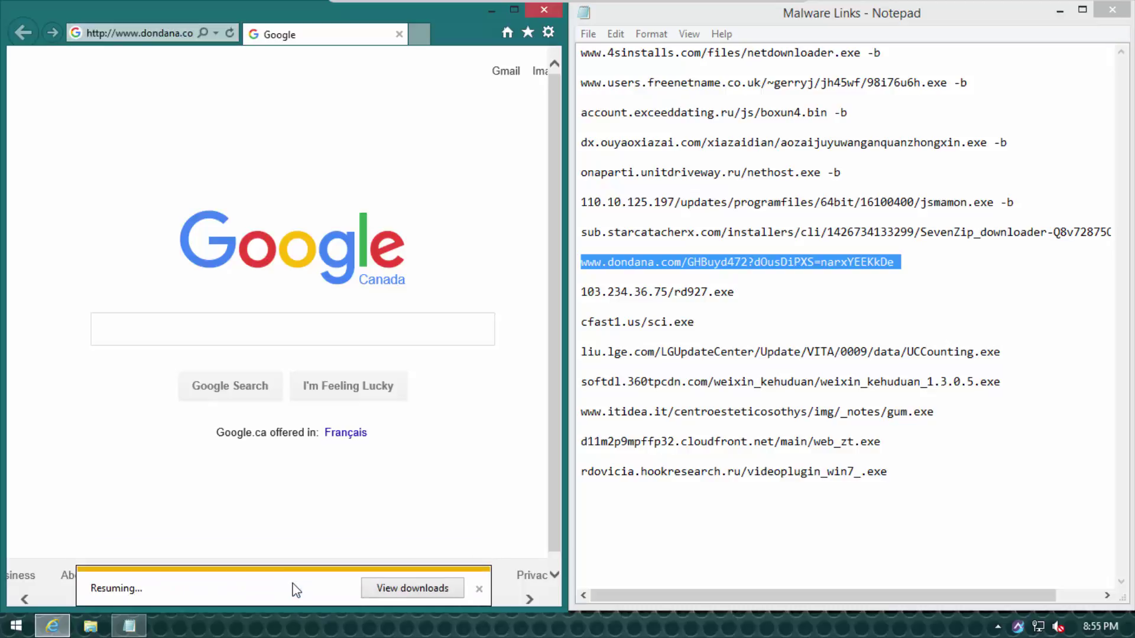
pyautogui.click(314, 589)
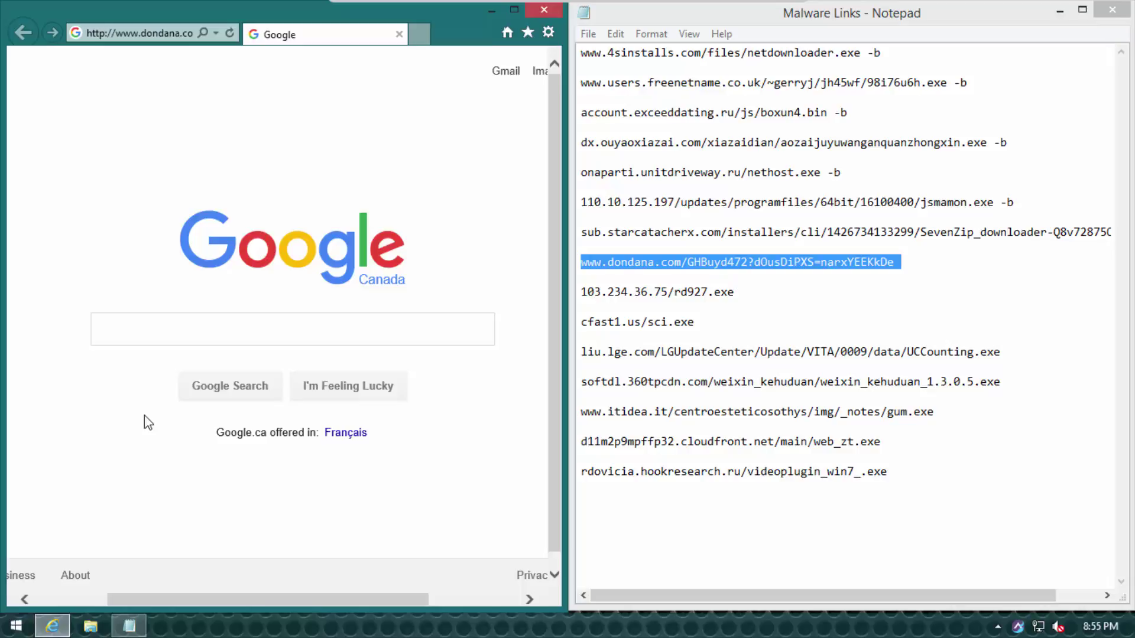
pyautogui.press('super+r')
pyautogui.write('chrome')
pyautogui.press('Return')
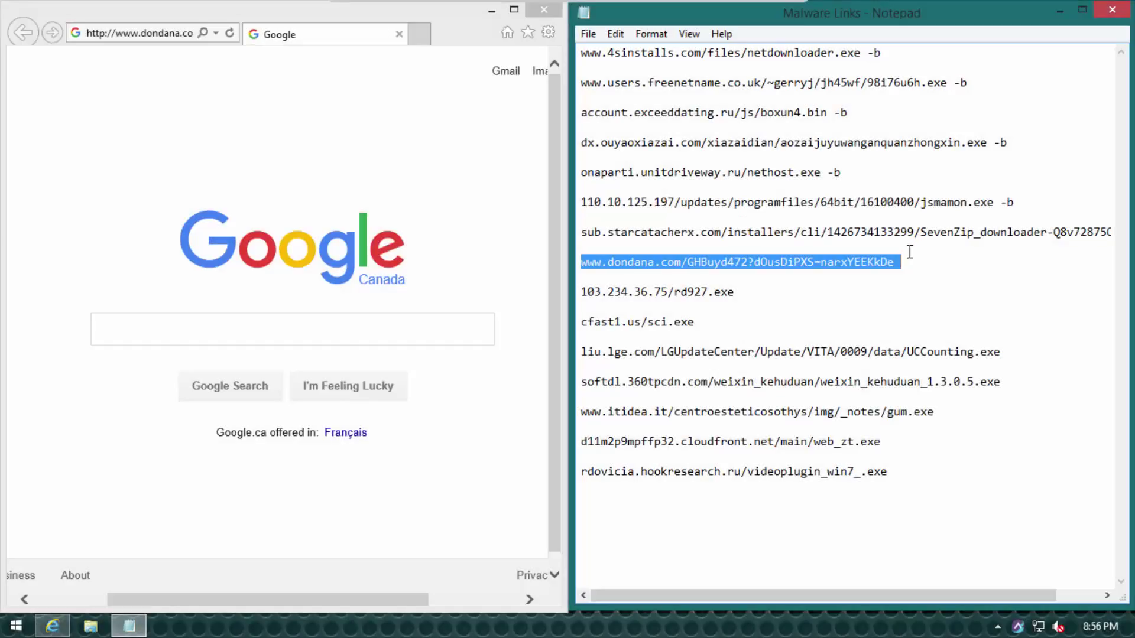
# Step: Delete the dondana.com entry and the blank lines it leaves in Notepad
pyautogui.click(907, 262)
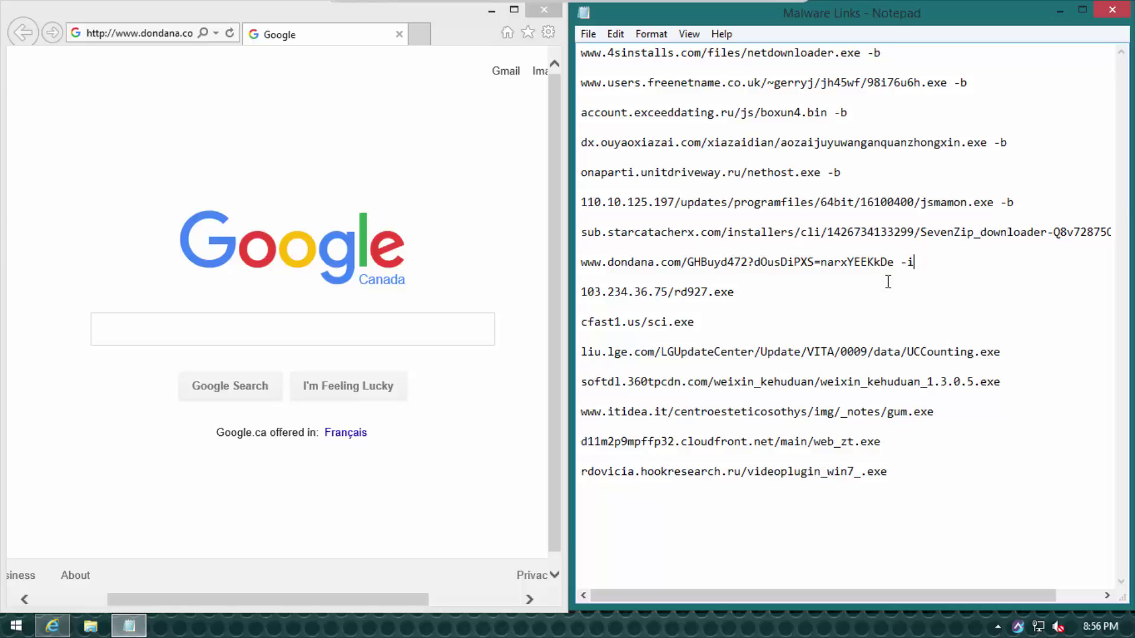
pyautogui.press('BackSpace')
pyautogui.press('BackSpace')
pyautogui.press('BackSpace')
pyautogui.press('BackSpace')
pyautogui.press('BackSpace')
pyautogui.press('BackSpace')
pyautogui.press('BackSpace')
pyautogui.press('BackSpace')
pyautogui.press('BackSpace')
pyautogui.press('BackSpace')
pyautogui.press('BackSpace')
pyautogui.press('BackSpace')
pyautogui.press('BackSpace')
pyautogui.press('BackSpace')
pyautogui.press('BackSpace')
pyautogui.press('BackSpace')
pyautogui.press('BackSpace')
pyautogui.press('BackSpace')
pyautogui.press('BackSpace')
pyautogui.press('BackSpace')
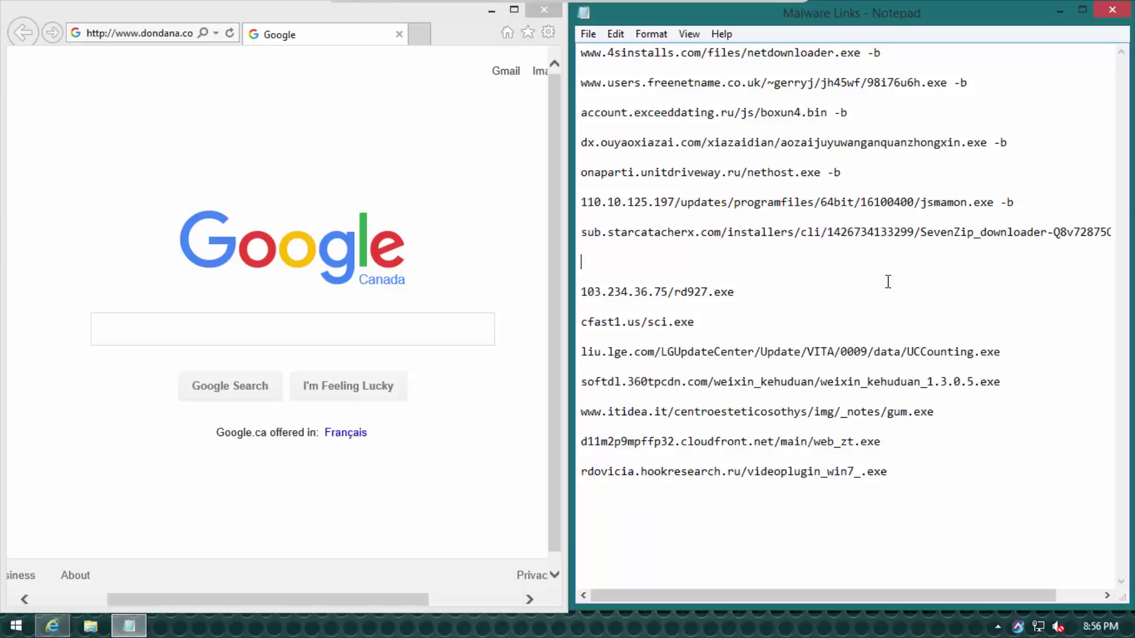
pyautogui.press('BackSpace')
pyautogui.press('BackSpace')
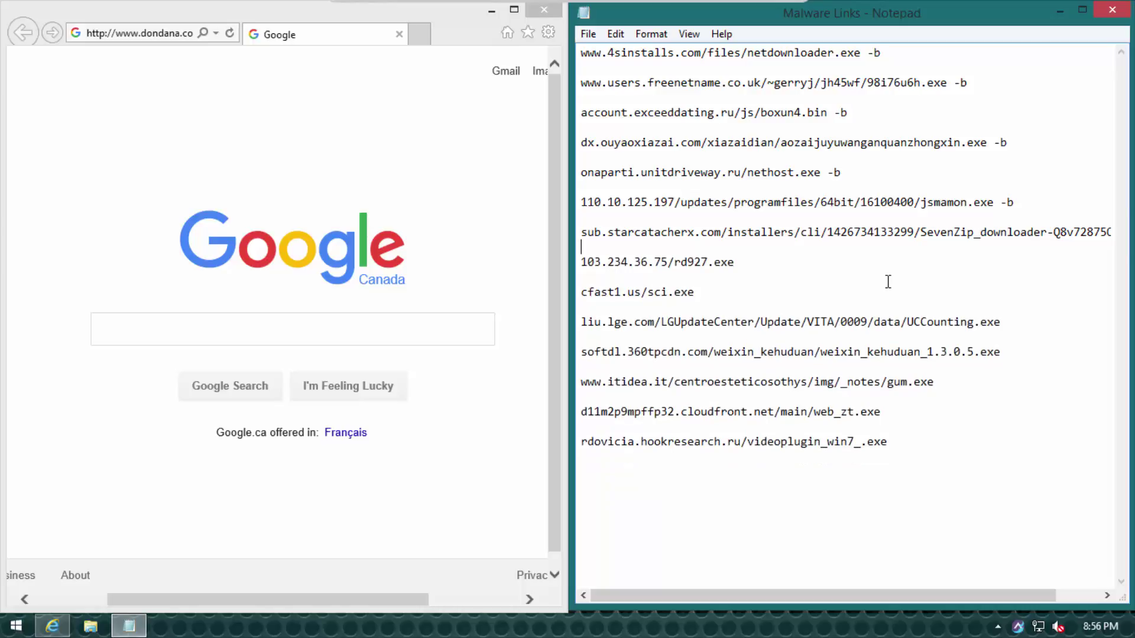
# Step: Load rd927.exe and run it past the unverified publisher warning
pyautogui.hotkey('shift', 'End')
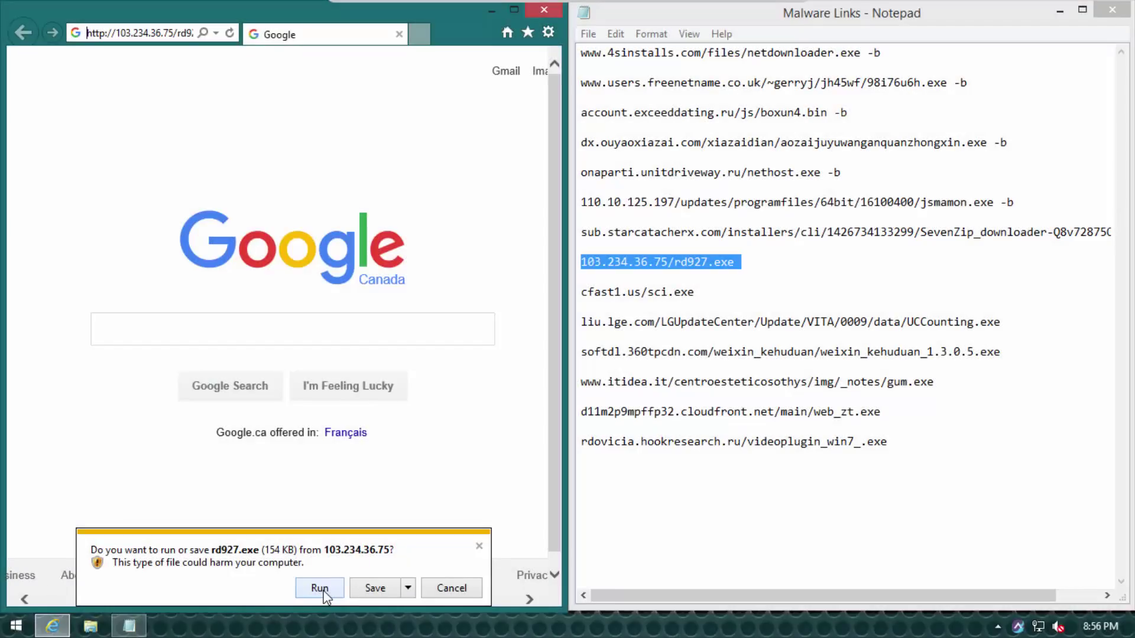
pyautogui.click(323, 591)
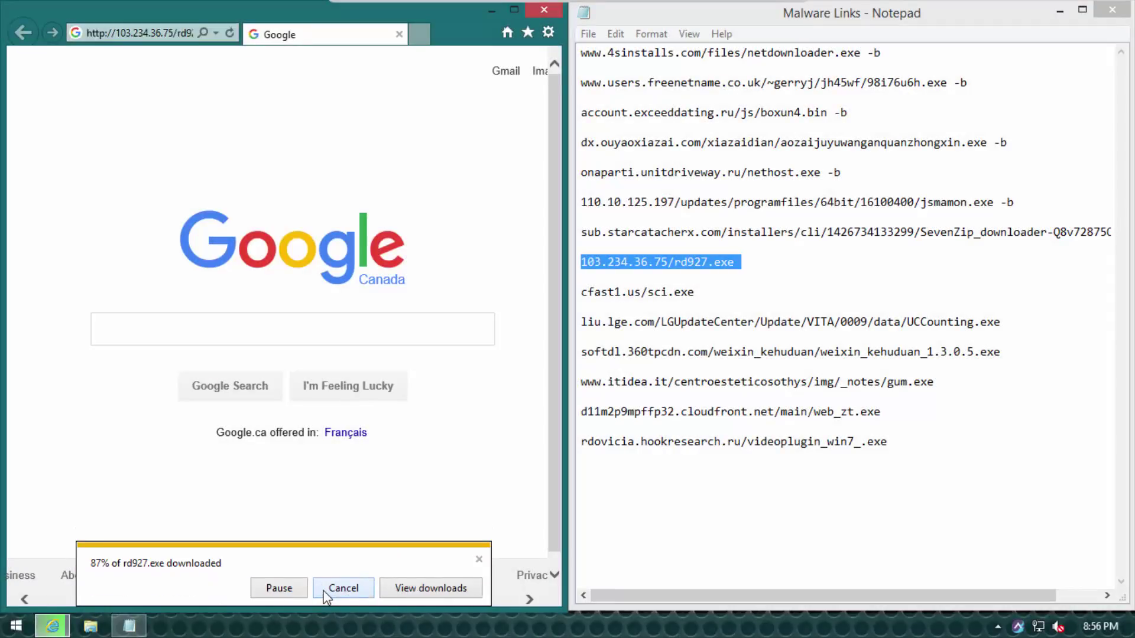
pyautogui.click(353, 584)
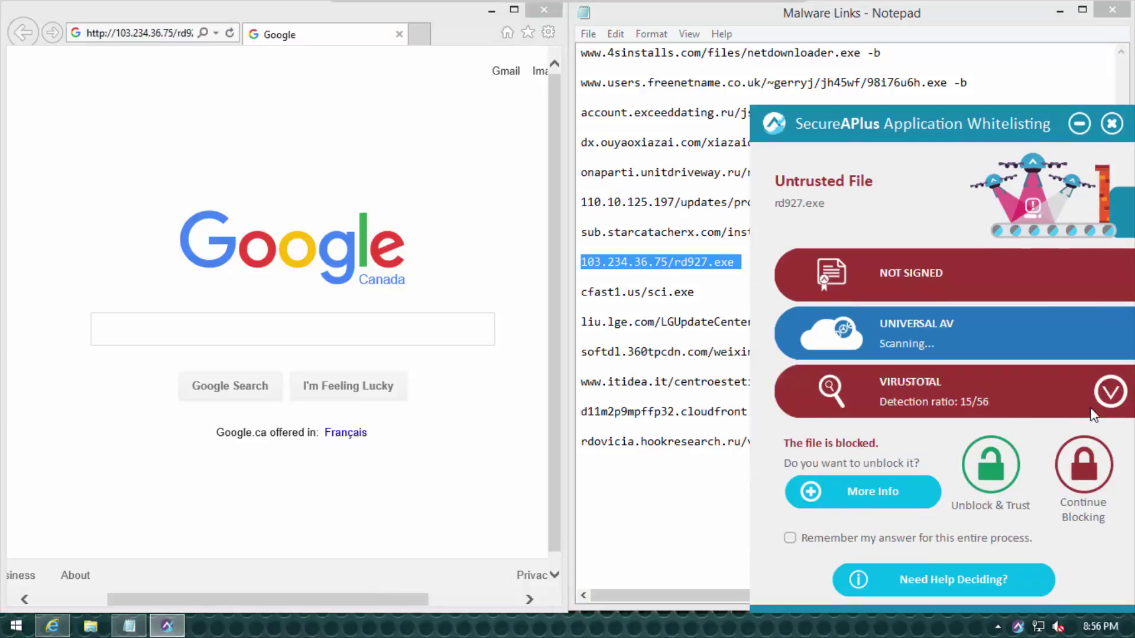
# Step: Review rd927.exe's 15/56 VirusTotal detections, keep it blocked, and select the cfast1.us/sci.exe link
pyautogui.click(1109, 388)
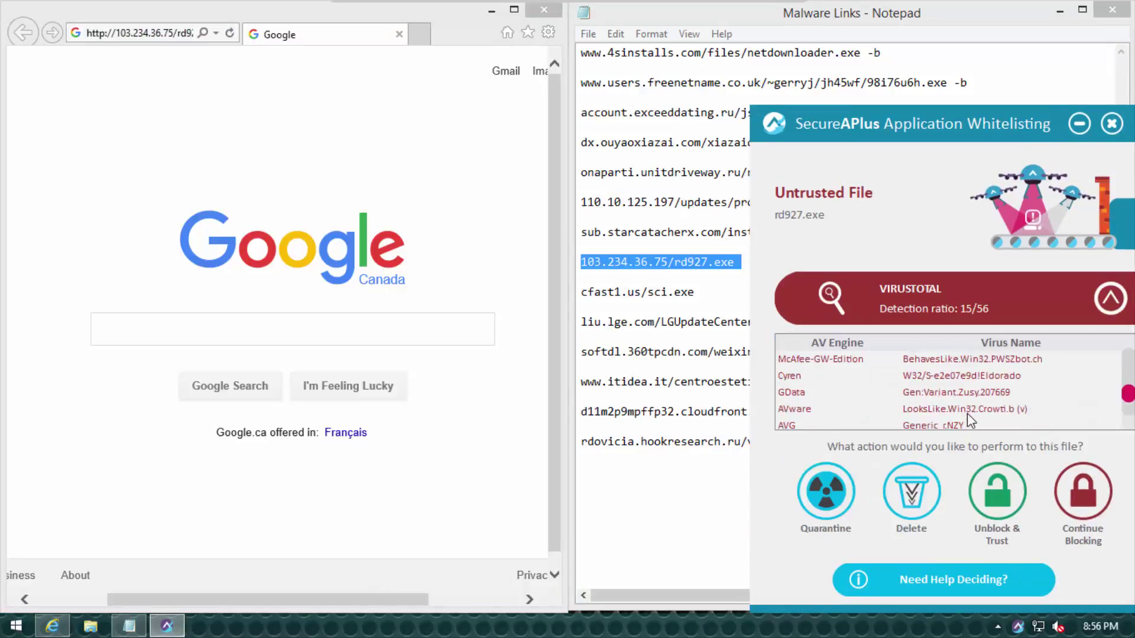
pyautogui.scroll(-3, 967, 413)
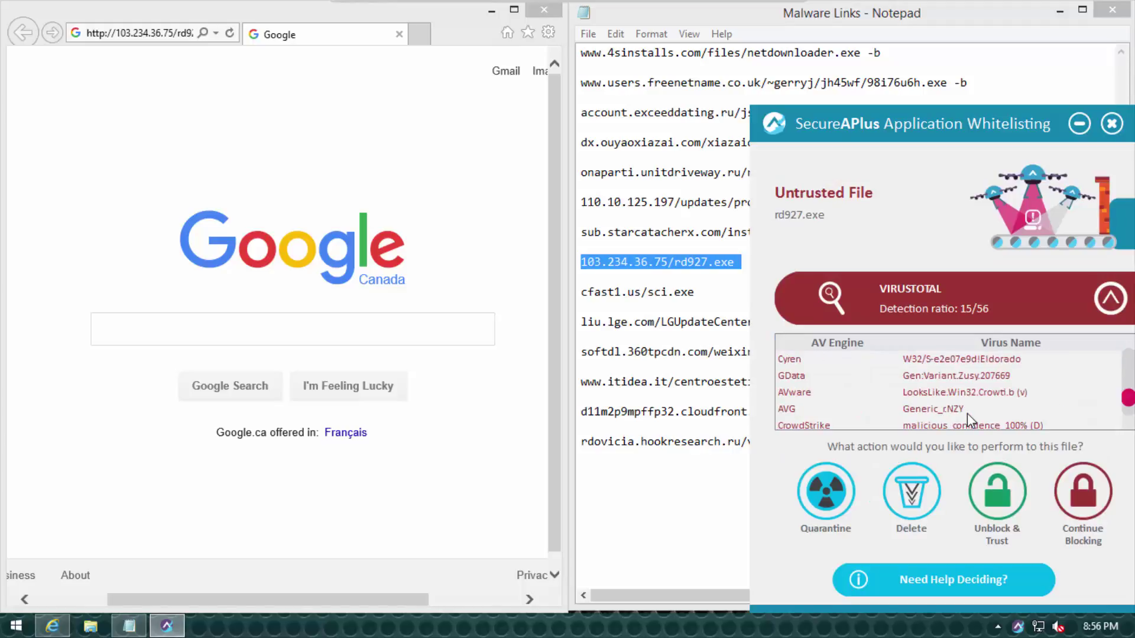
pyautogui.click(1083, 528)
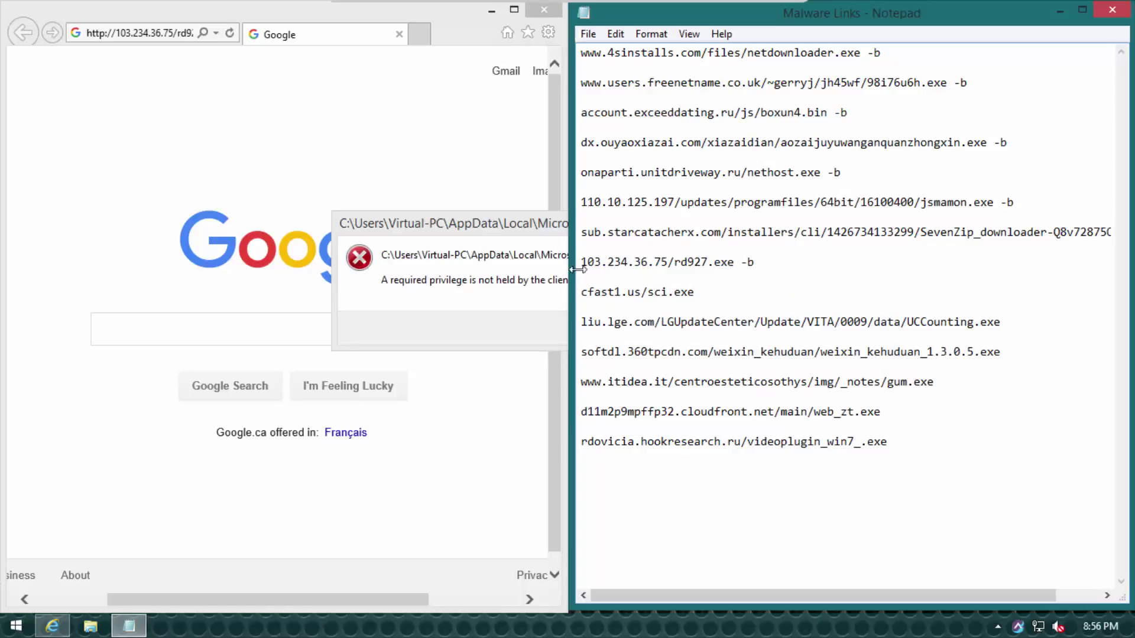
pyautogui.moveTo(695, 292); pyautogui.dragTo(536, 293)
pyautogui.hotkey('ctrl', 'c')
pyautogui.click(536, 294)
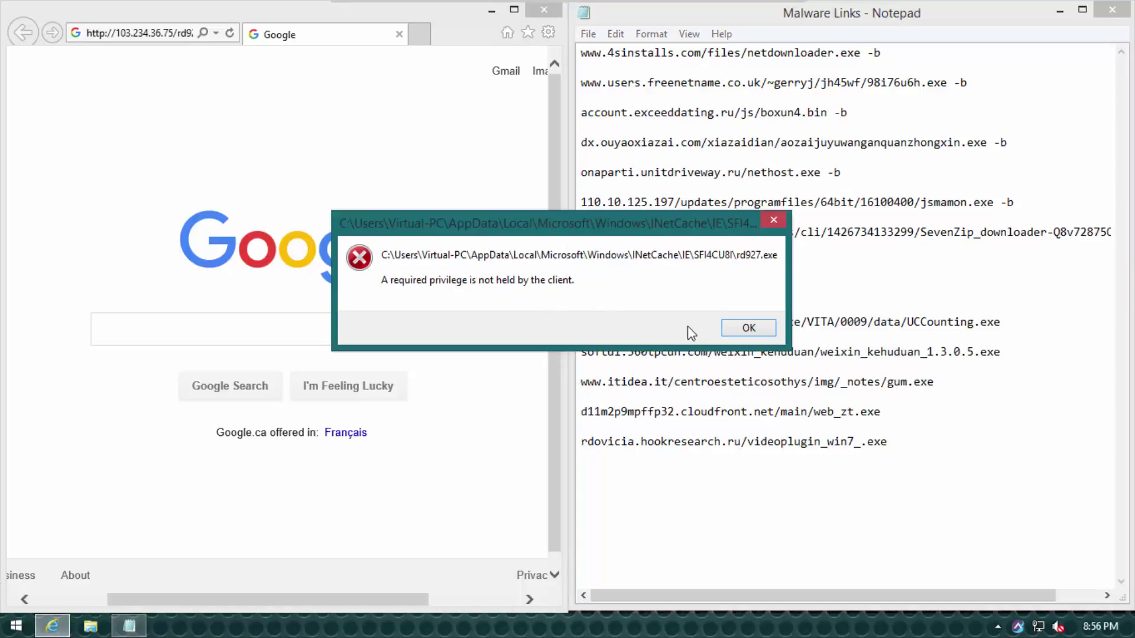
# Step: Dismiss the access error, then load cfast1.us/sci.exe and run it past the publisher warning
pyautogui.click(740, 327)
pyautogui.click(156, 34)
pyautogui.hotkey('ctrl', 'v')
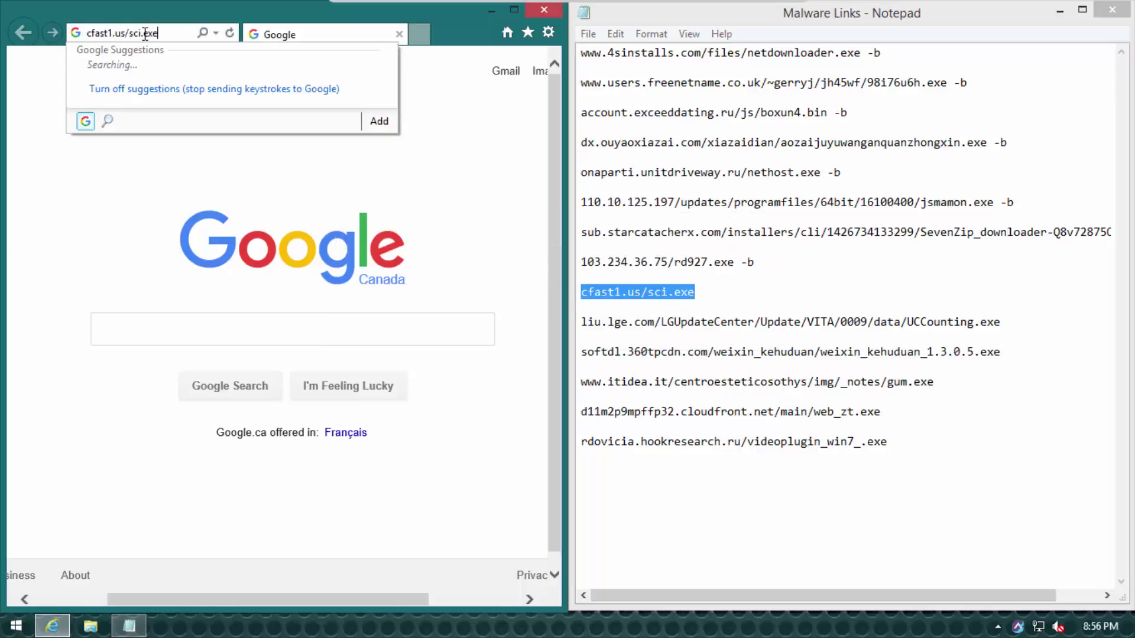
pyautogui.press('Return')
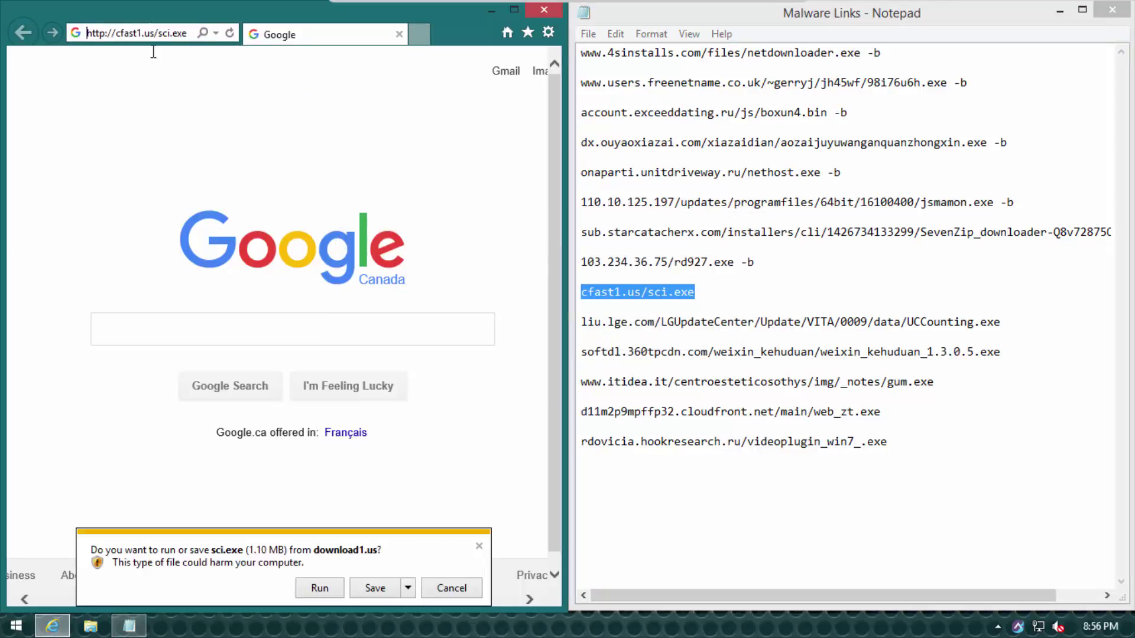
pyautogui.click(320, 588)
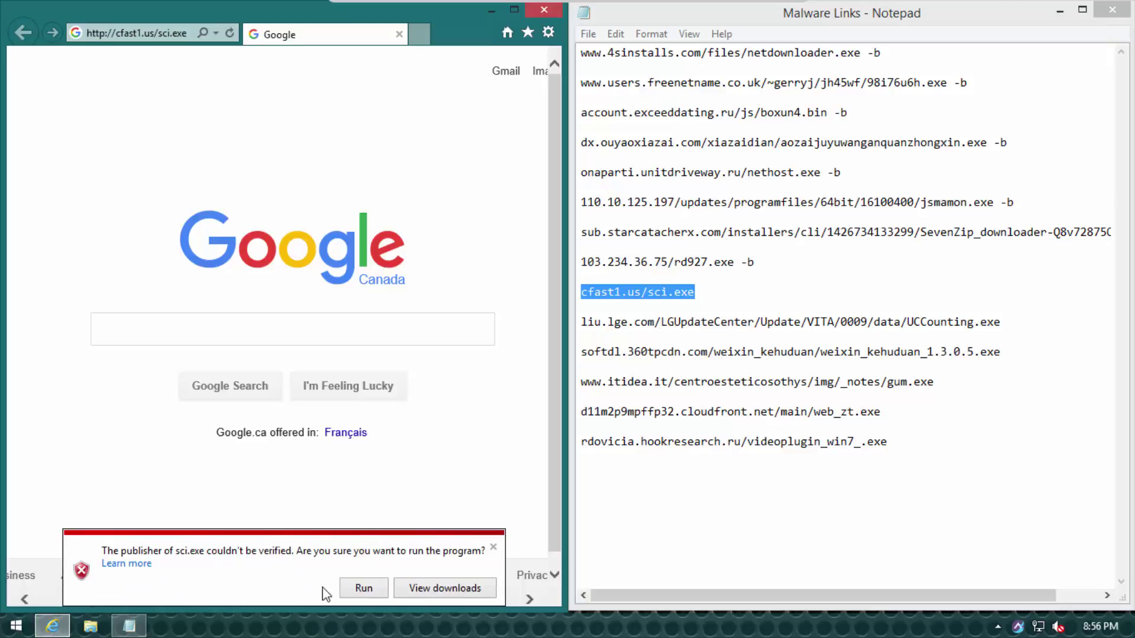
pyautogui.click(353, 589)
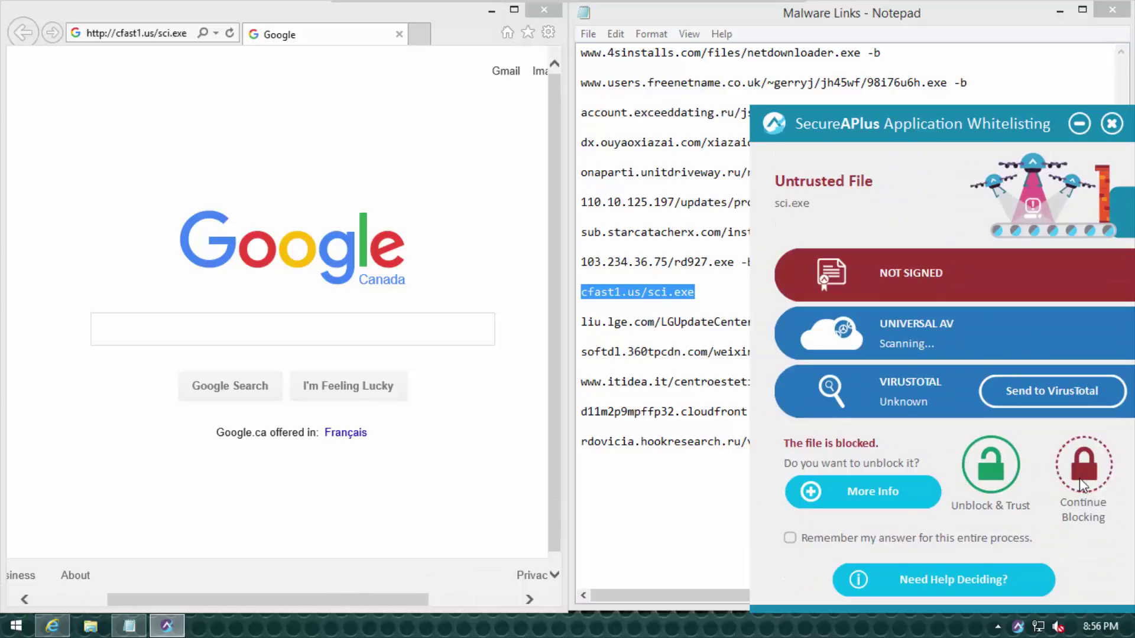
# Step: Keep sci.exe blocked, dismiss the error, and select the liu.lge.com UCCounting link
pyautogui.click(1096, 517)
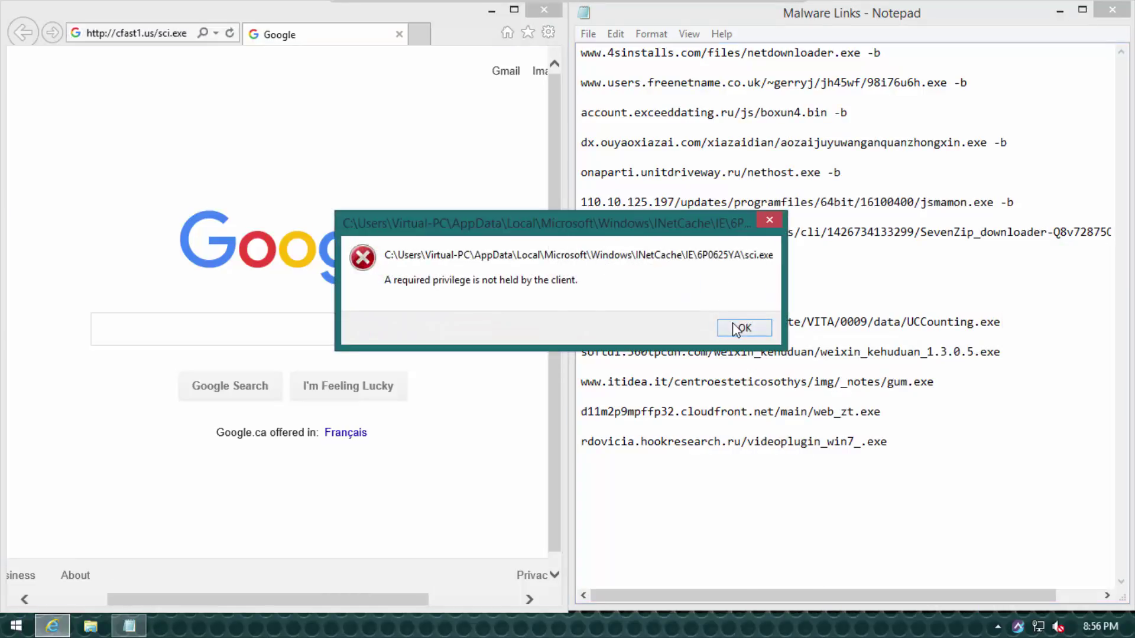
pyautogui.click(742, 328)
pyautogui.click(706, 306)
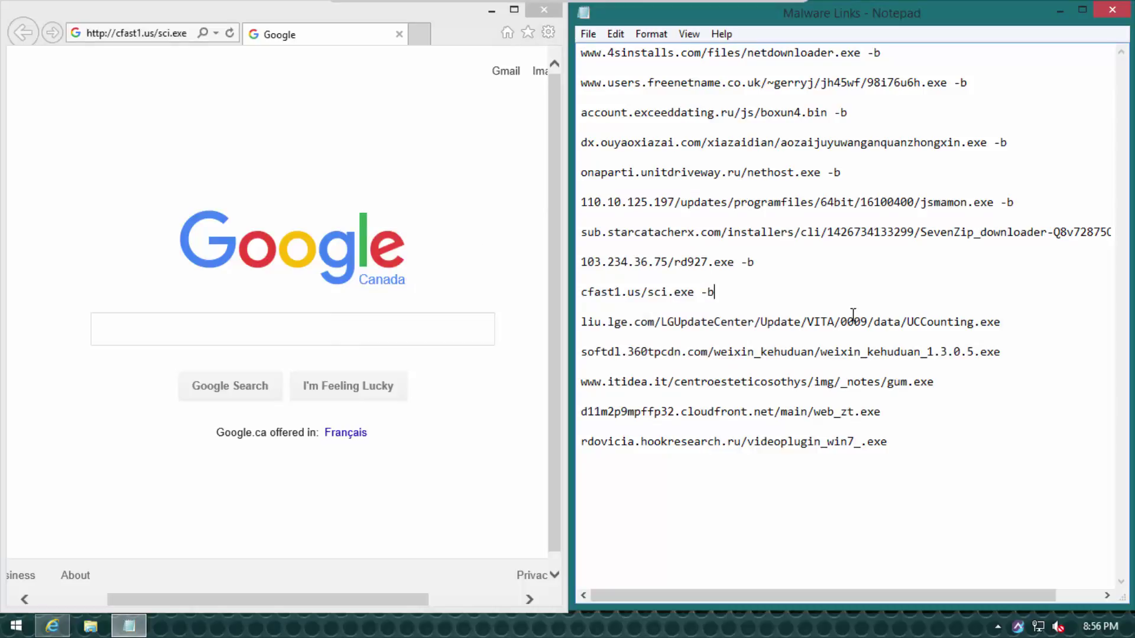
pyautogui.moveTo(1026, 327); pyautogui.dragTo(378, 316)
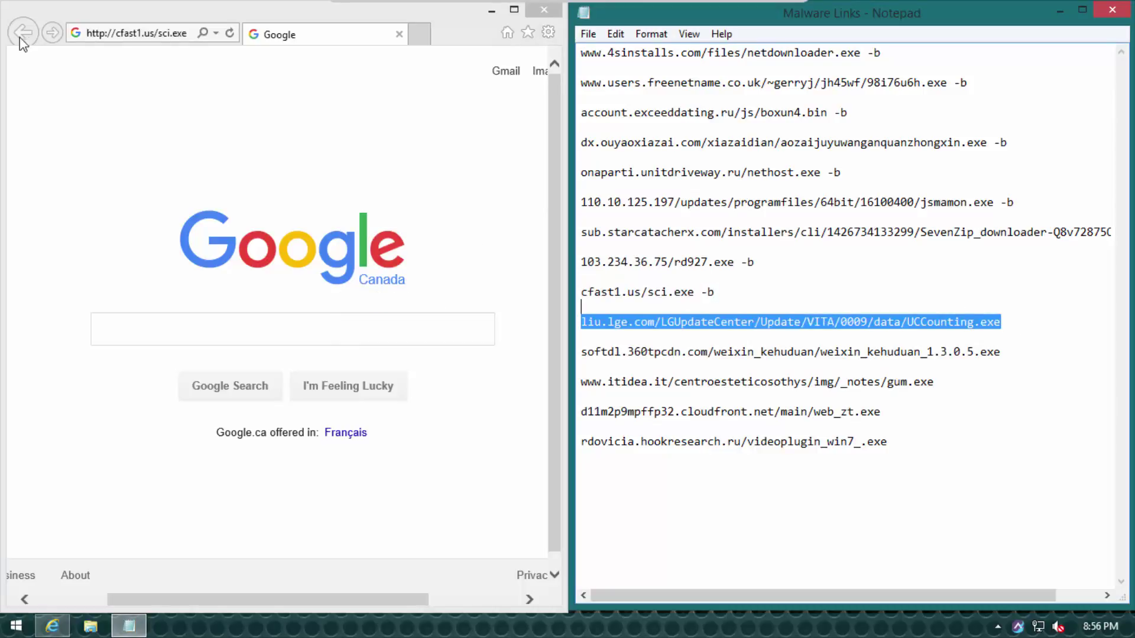
# Step: Load the liu.lge.com UCCounting.exe link in Internet Explorer and run the download
pyautogui.hotkey('ctrl', 'c')
pyautogui.click(100, 37)
pyautogui.hotkey('ctrl', 'v')
pyautogui.press('Return')
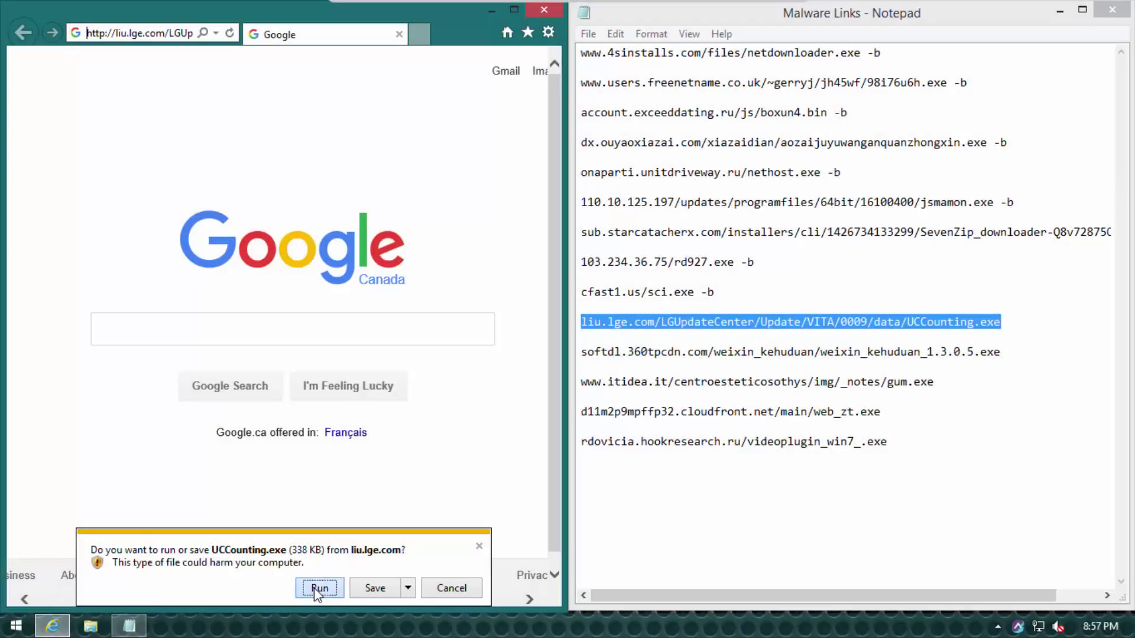
pyautogui.click(314, 587)
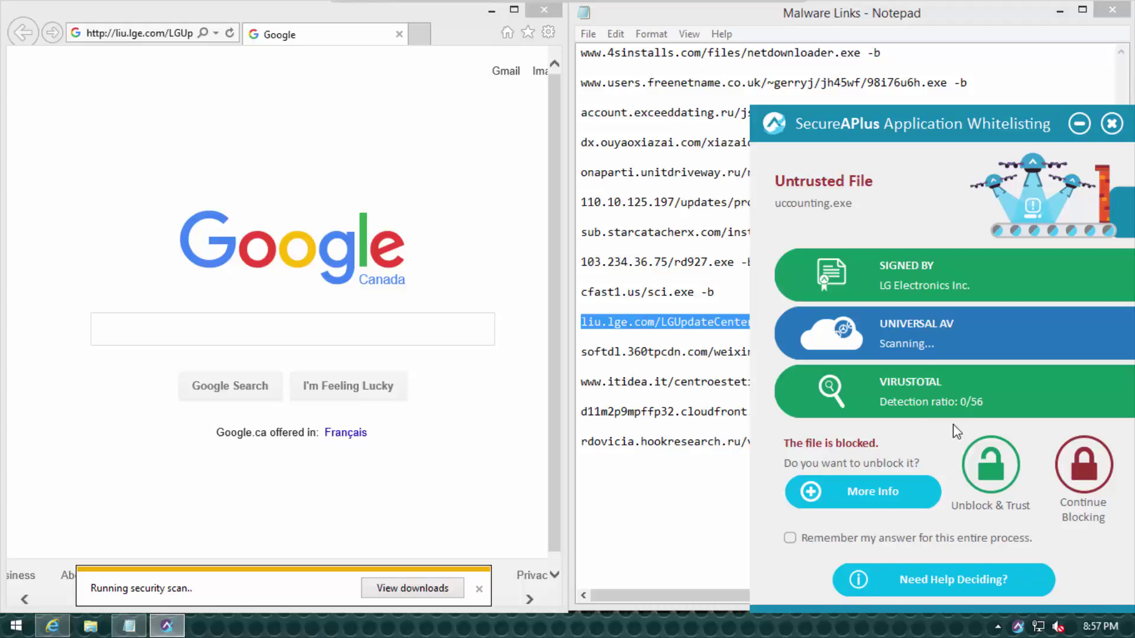
# Step: Keep UCCounting.exe blocked, dismiss the access error, and select the softdl.360tpcdn link
pyautogui.click(1060, 479)
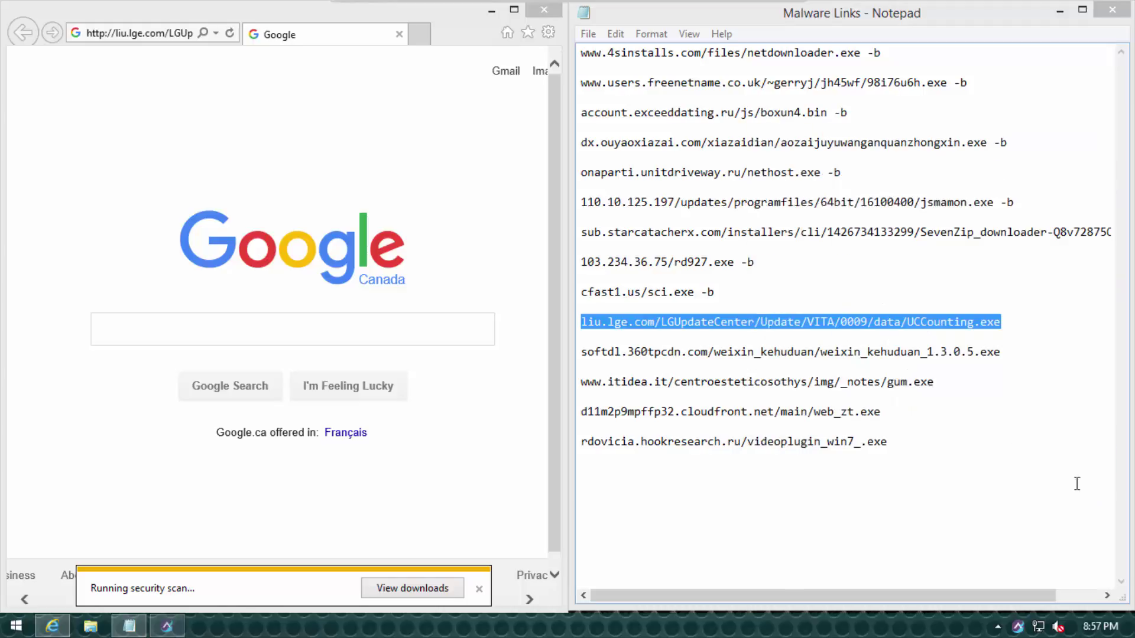
pyautogui.click(1017, 324)
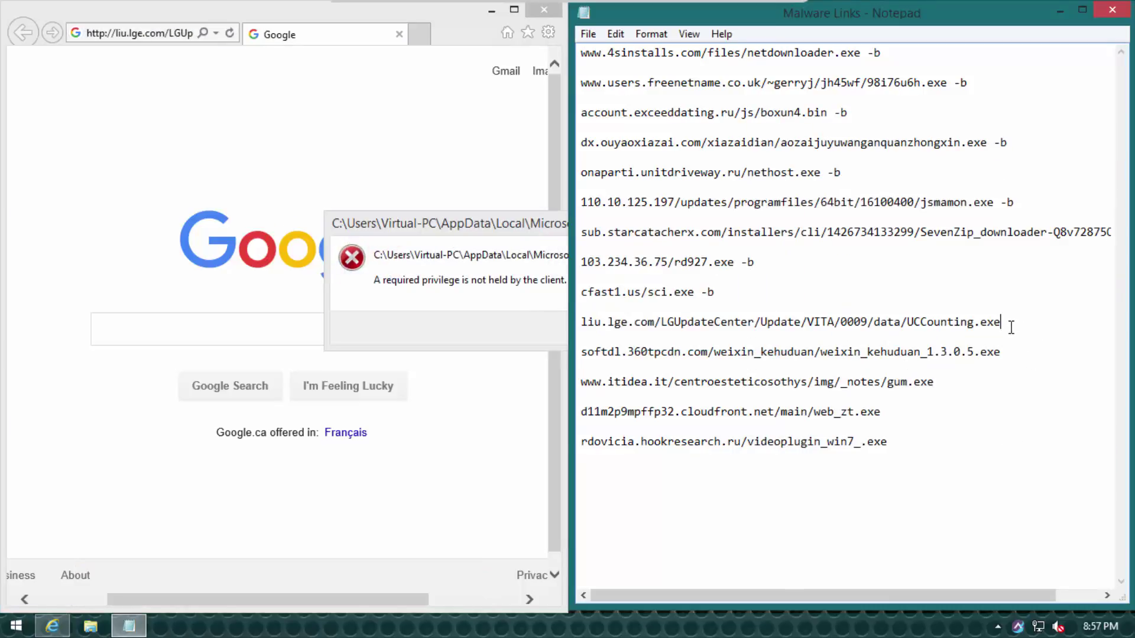
pyautogui.click(527, 304)
pyautogui.click(753, 328)
pyautogui.moveTo(1002, 353); pyautogui.dragTo(560, 349)
pyautogui.click(566, 366)
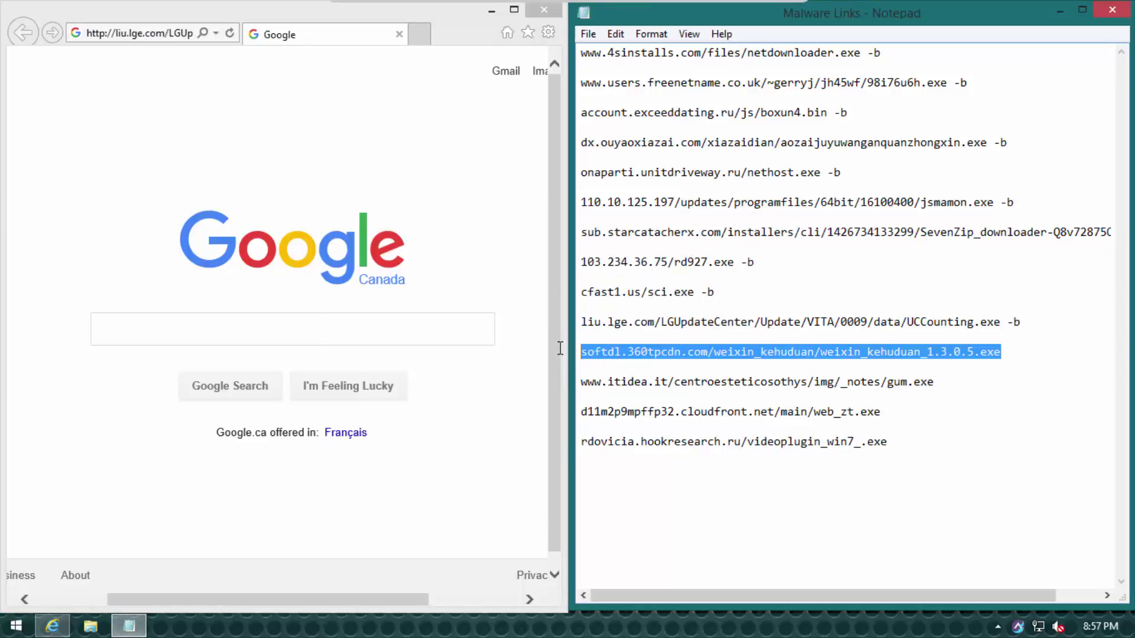
# Step: Load the softdl link in Internet Explorer, then cancel the weixin_kehuduan download
pyautogui.click(128, 42)
pyautogui.hotkey('ctrl', 'v')
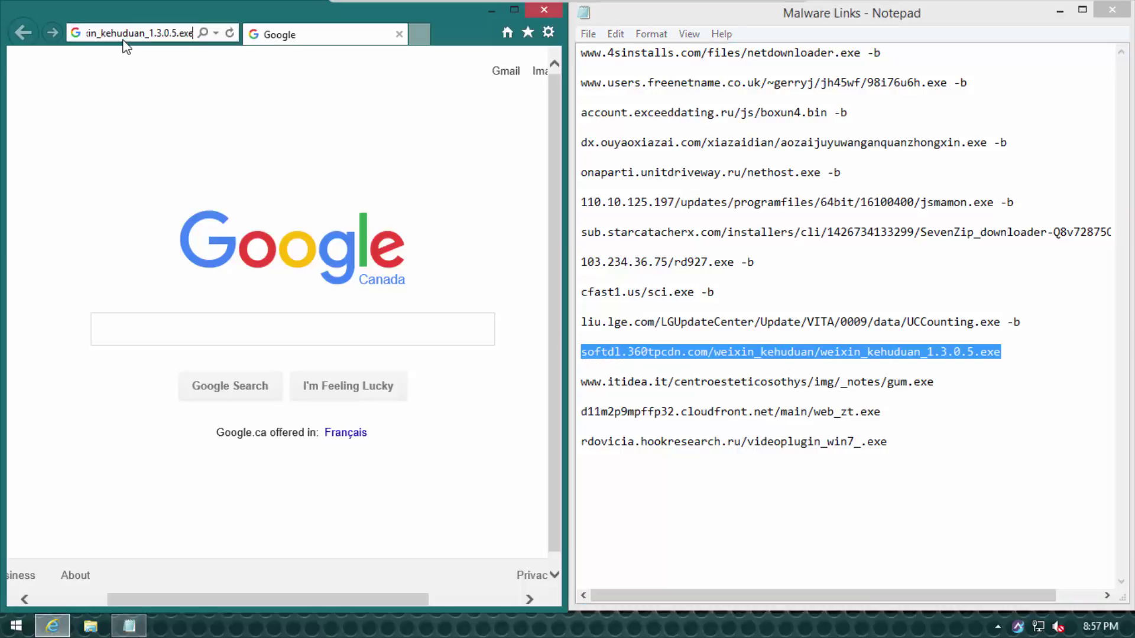
pyautogui.press('Return')
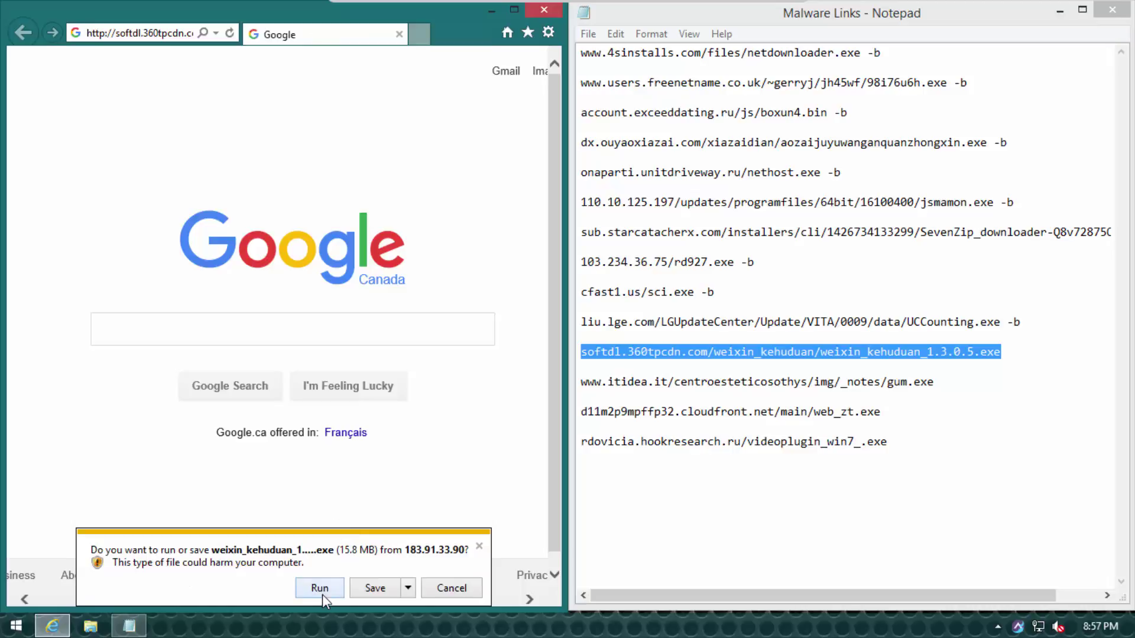
pyautogui.click(321, 593)
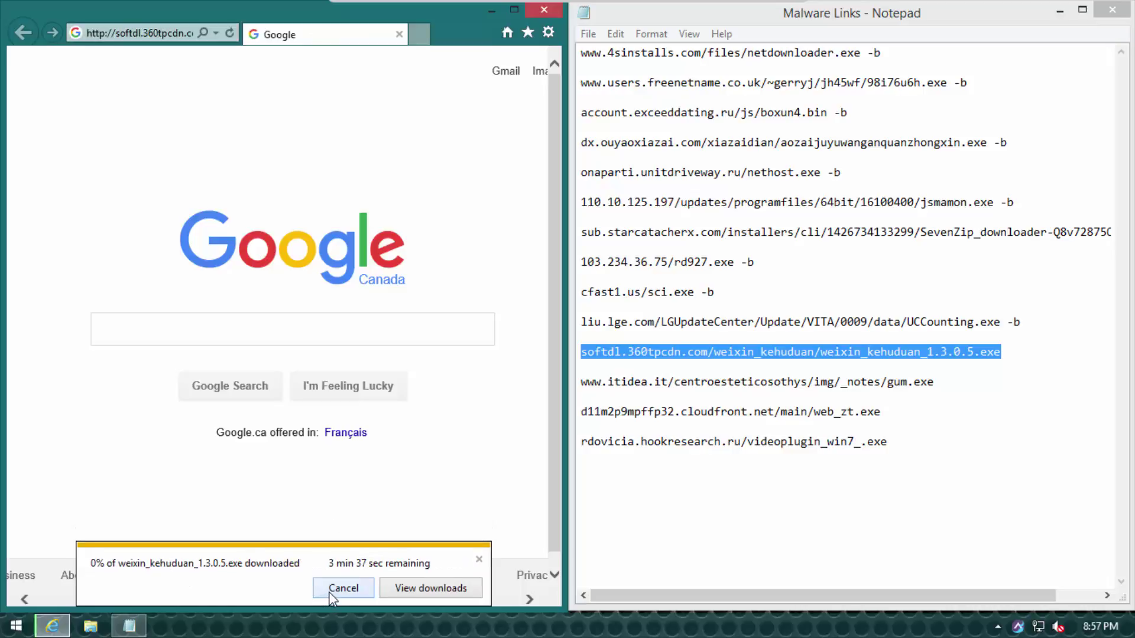
pyautogui.click(329, 589)
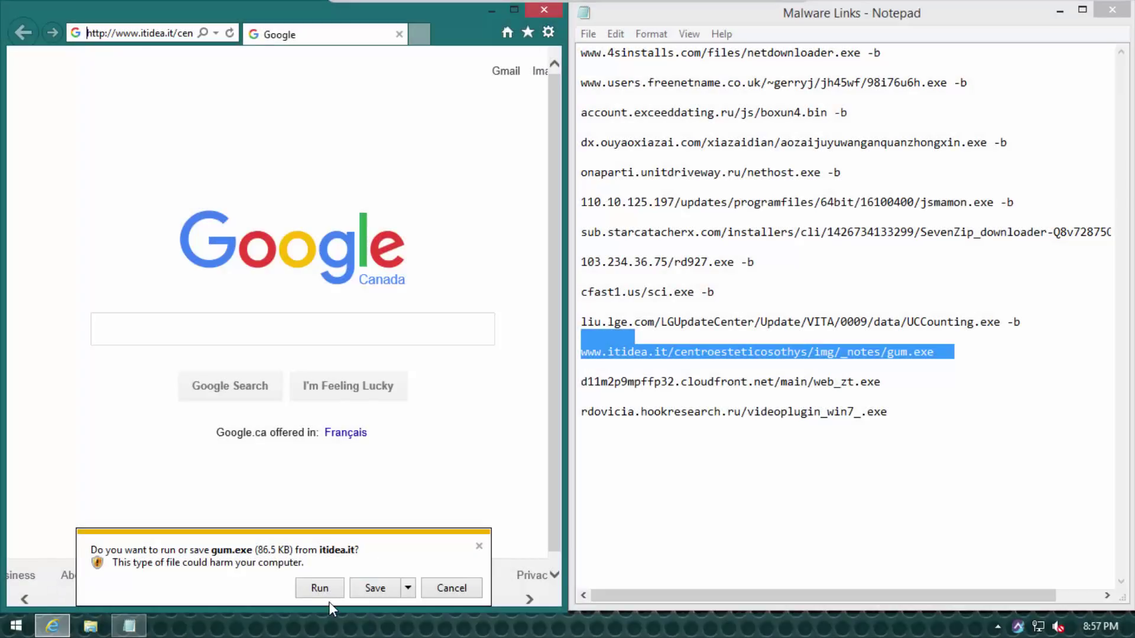
# Step: Run gum.exe, keep it blocked with Continue Blocking, and go to its list entry
pyautogui.click(336, 596)
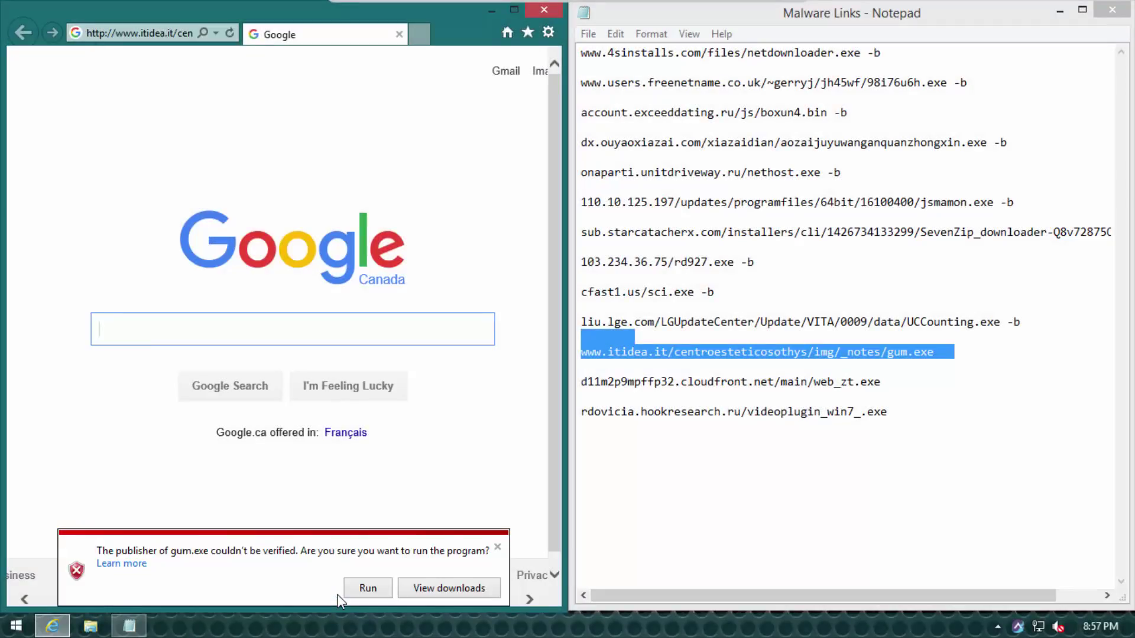
pyautogui.click(354, 591)
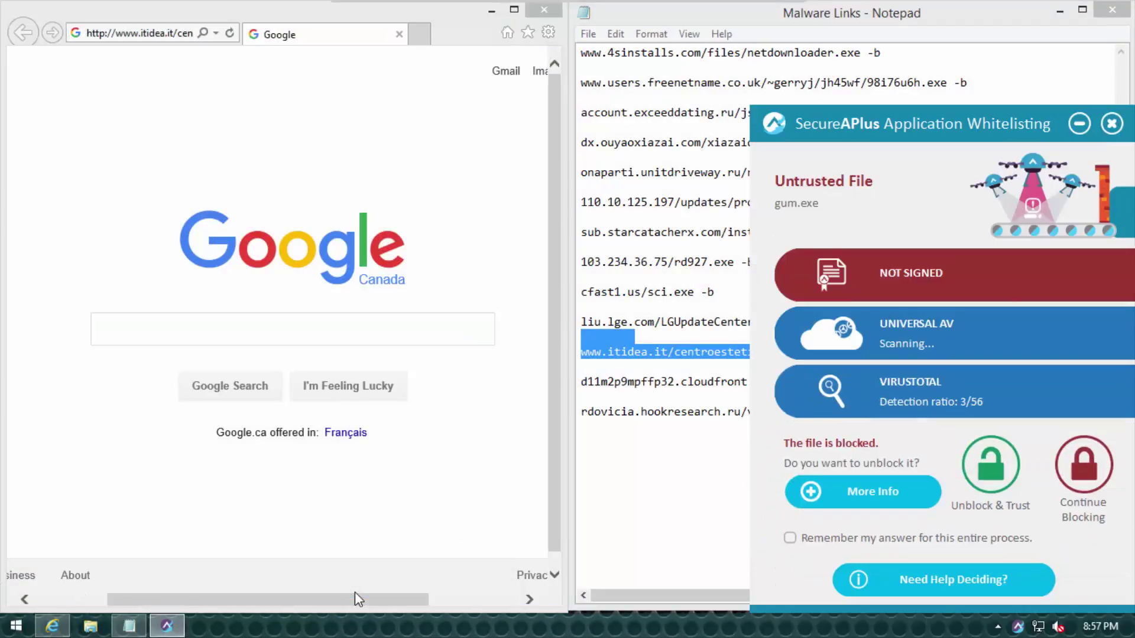
pyautogui.click(1064, 475)
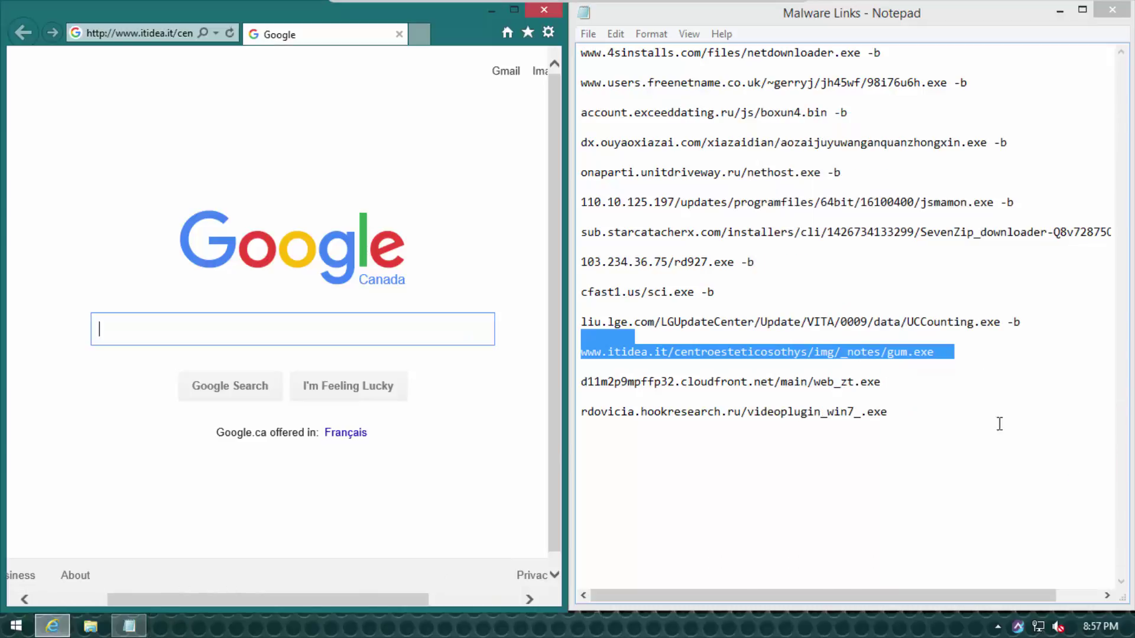
pyautogui.click(971, 354)
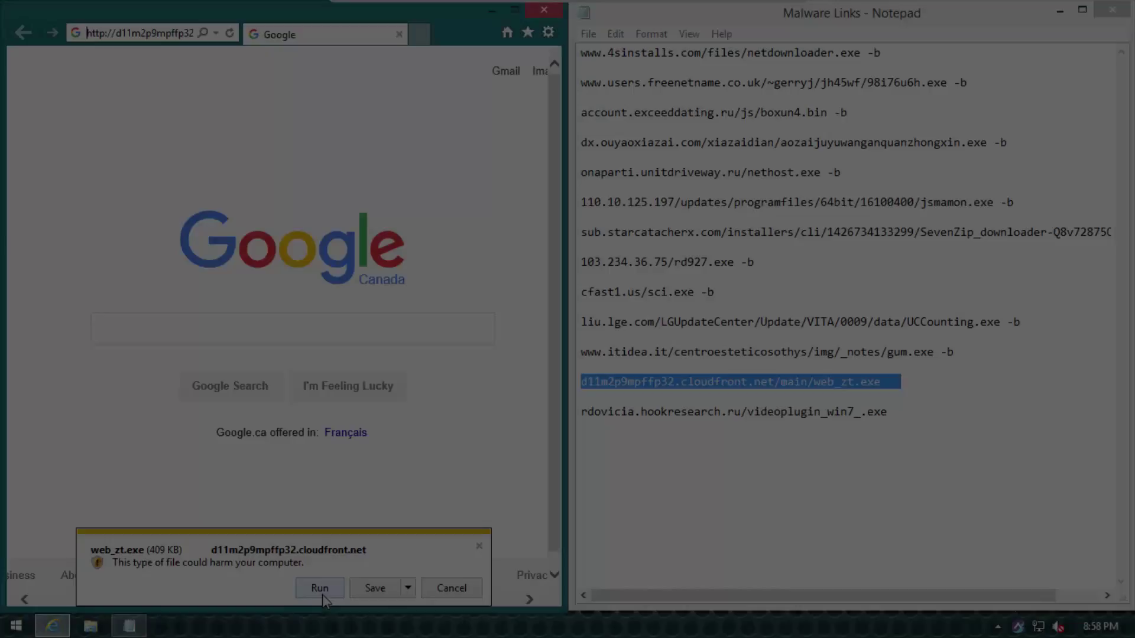
# Step: Run web_zt.exe, send it to VirusTotal, keep it blocked, and dismiss the privilege error
pyautogui.click(319, 588)
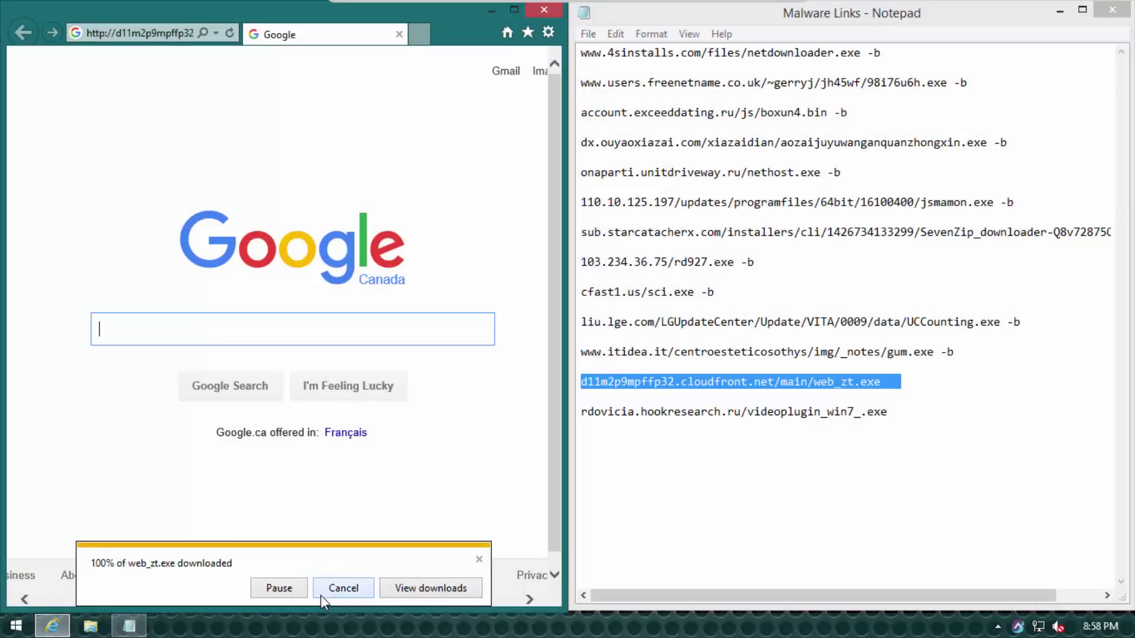
pyautogui.click(278, 588)
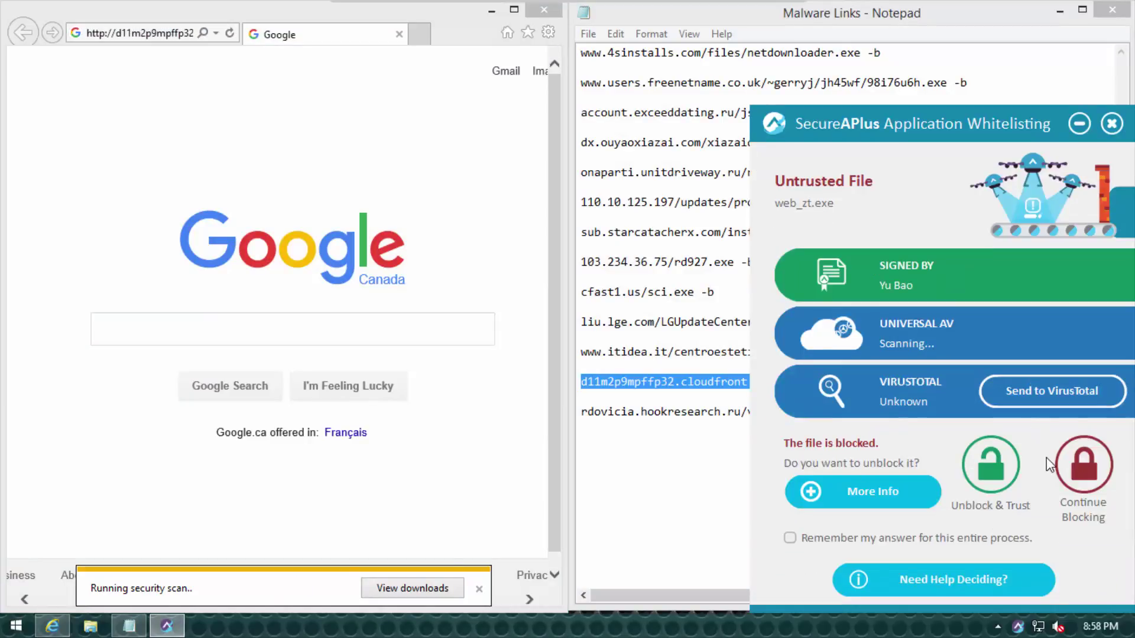
pyautogui.click(1033, 389)
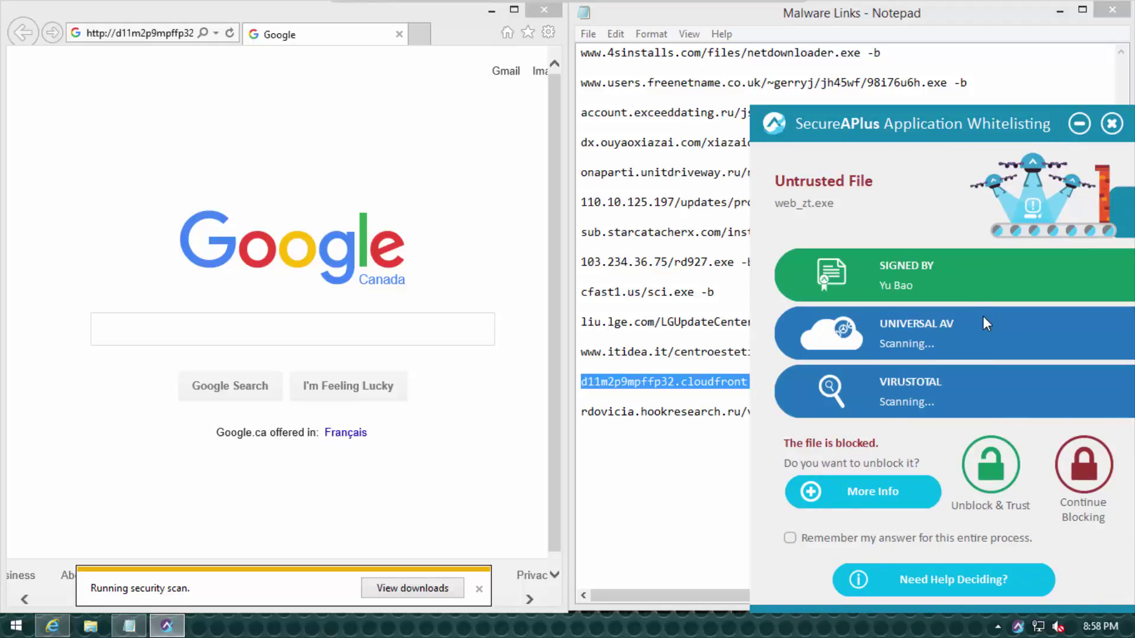
pyautogui.click(1084, 464)
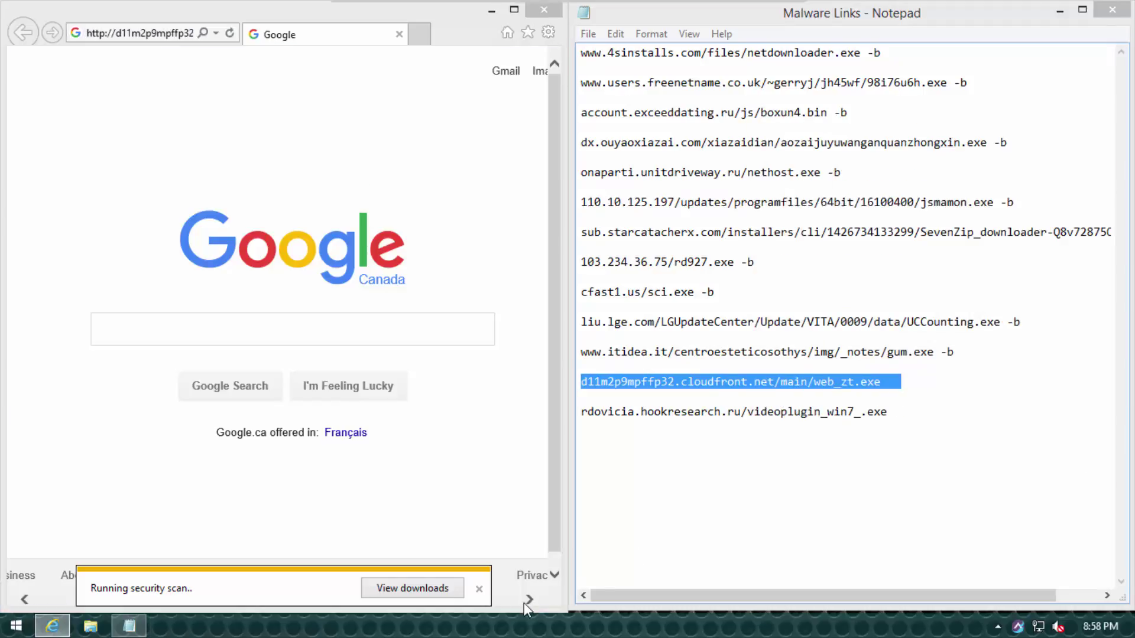
pyautogui.click(758, 326)
pyautogui.click(910, 381)
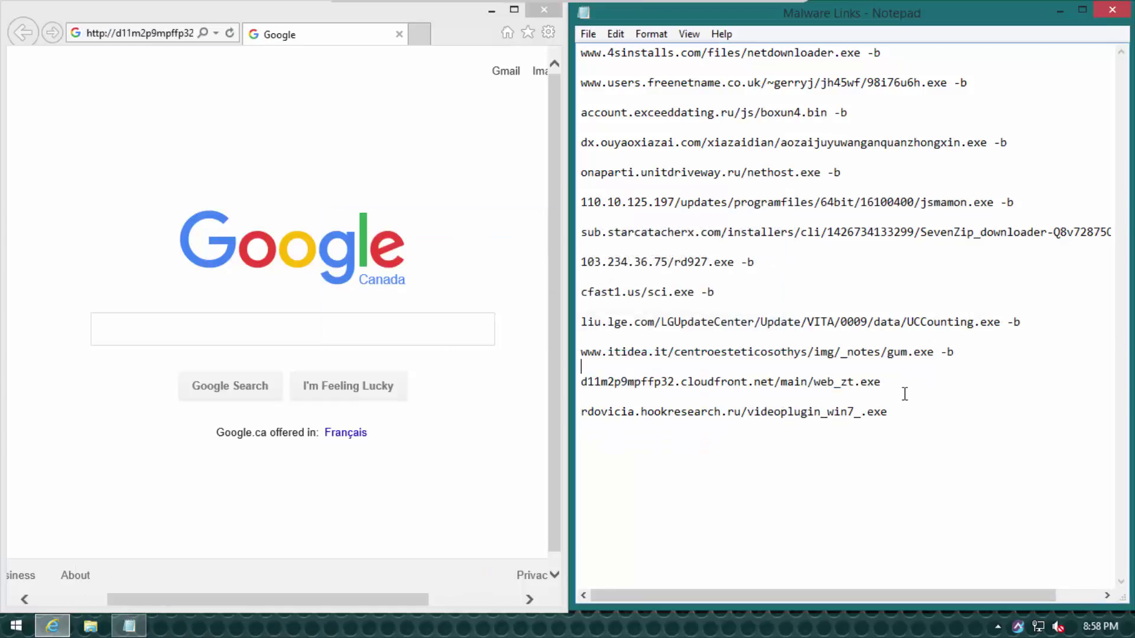
# Step: Mark the web_zt.exe entry -b and load the last line's videoplugin link in Internet Explorer
pyautogui.write('-b')
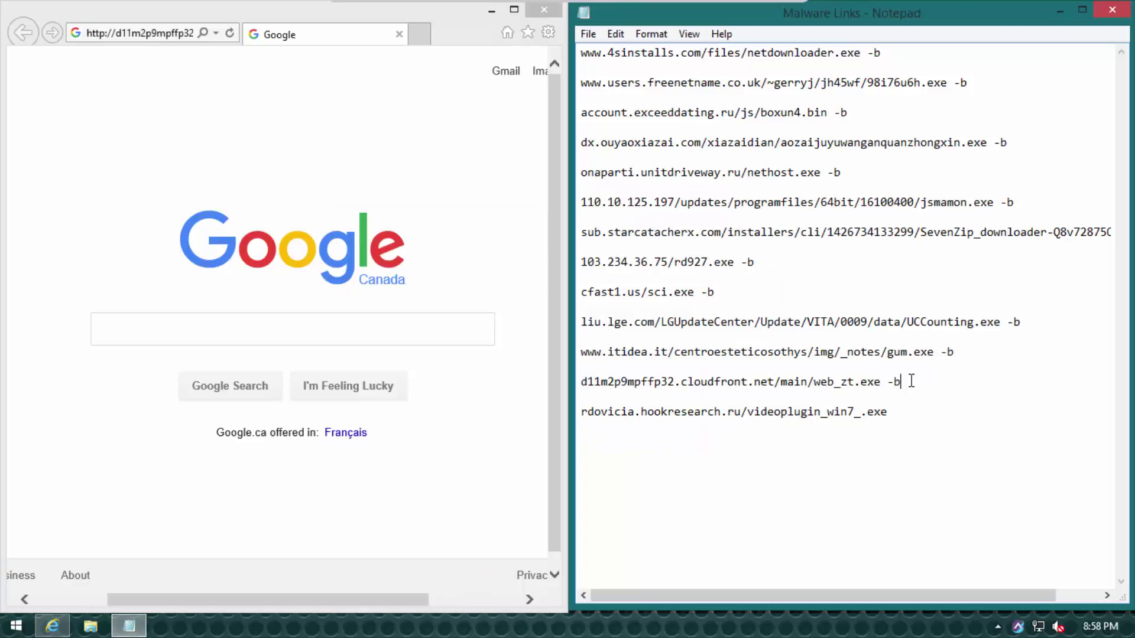
pyautogui.moveTo(935, 408); pyautogui.dragTo(574, 411)
pyautogui.hotkey('ctrl', 'c')
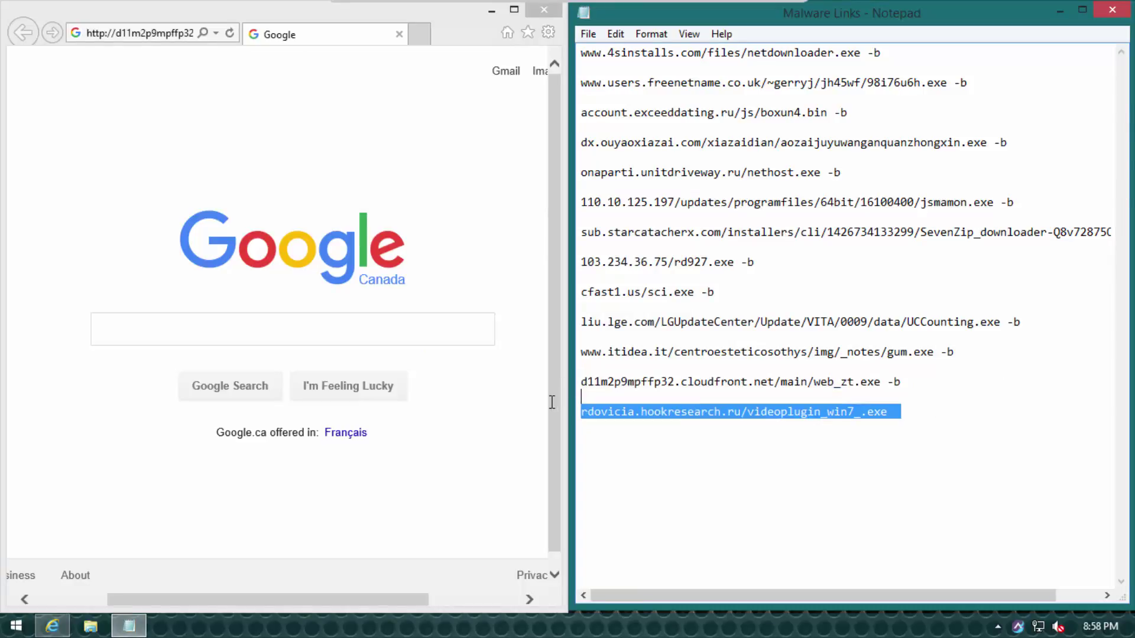
pyautogui.click(103, 37)
pyautogui.hotkey('ctrl', 'v')
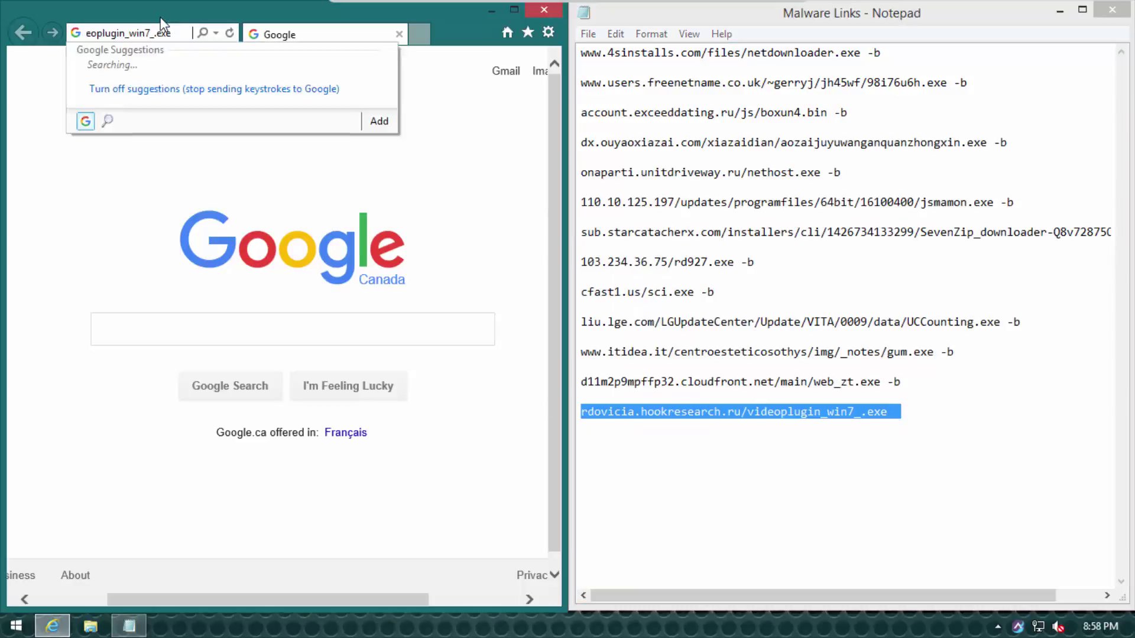
pyautogui.press('Return')
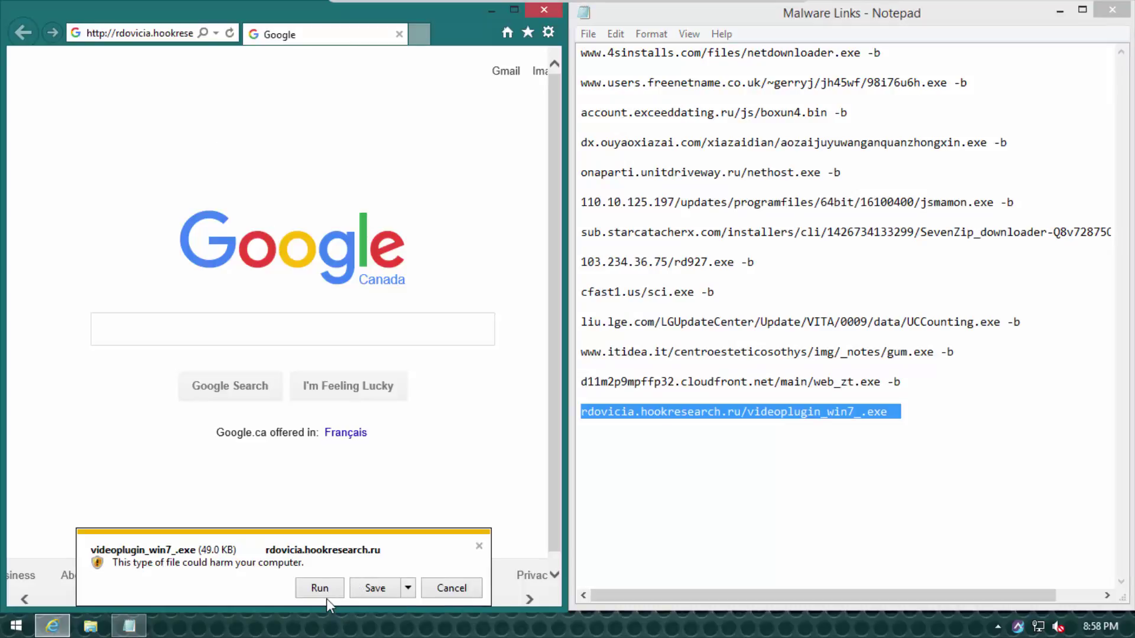
# Step: Run videoplugin_win7_.exe, review its 28/56 VirusTotal detections, and keep it blocked
pyautogui.click(322, 591)
pyautogui.click(397, 587)
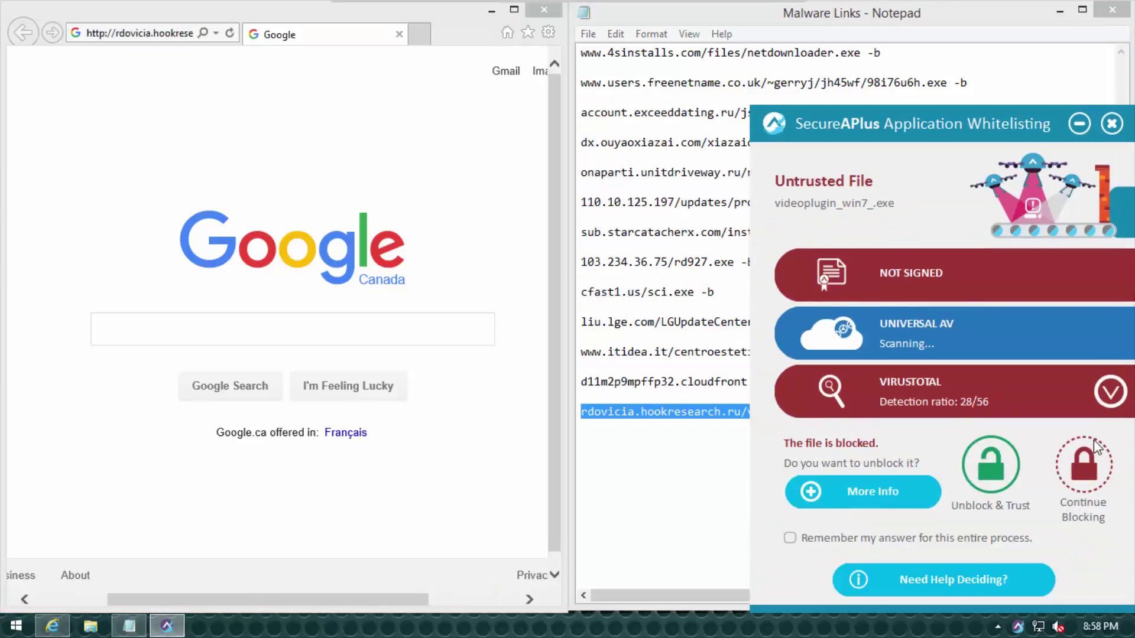
pyautogui.click(1115, 395)
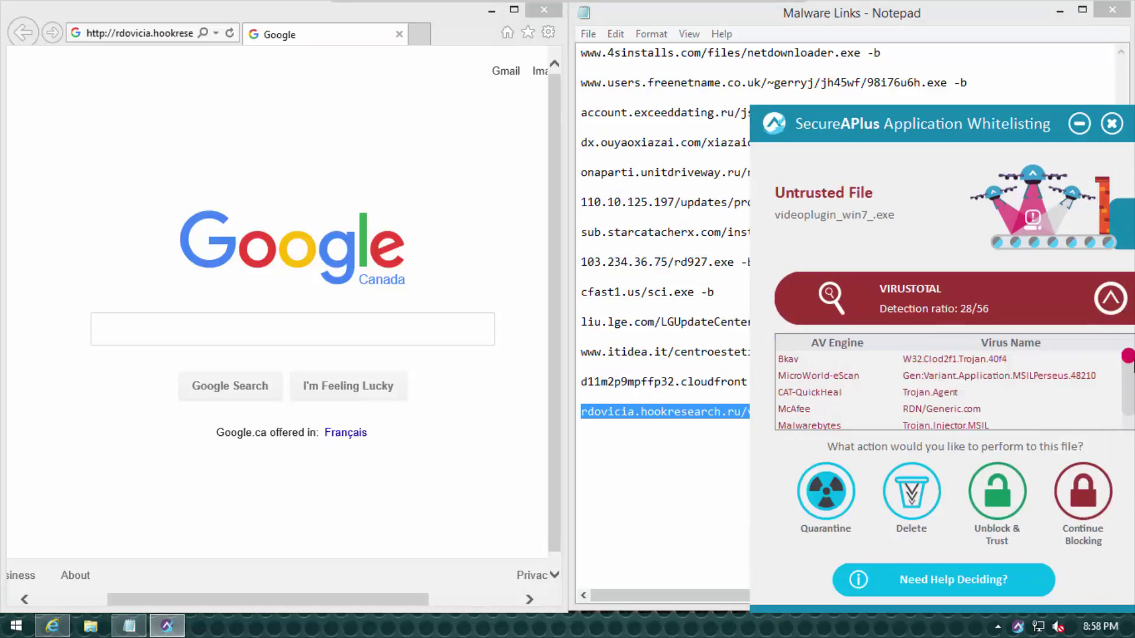
pyautogui.scroll(-2, 1106, 402)
pyautogui.click(1090, 480)
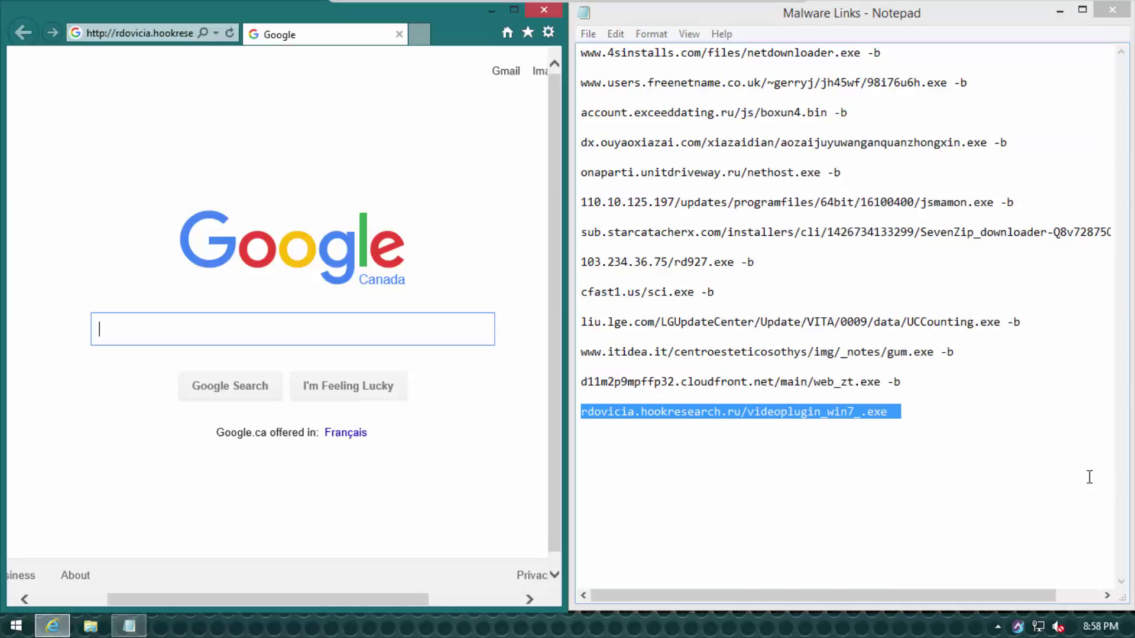
pyautogui.click(1014, 432)
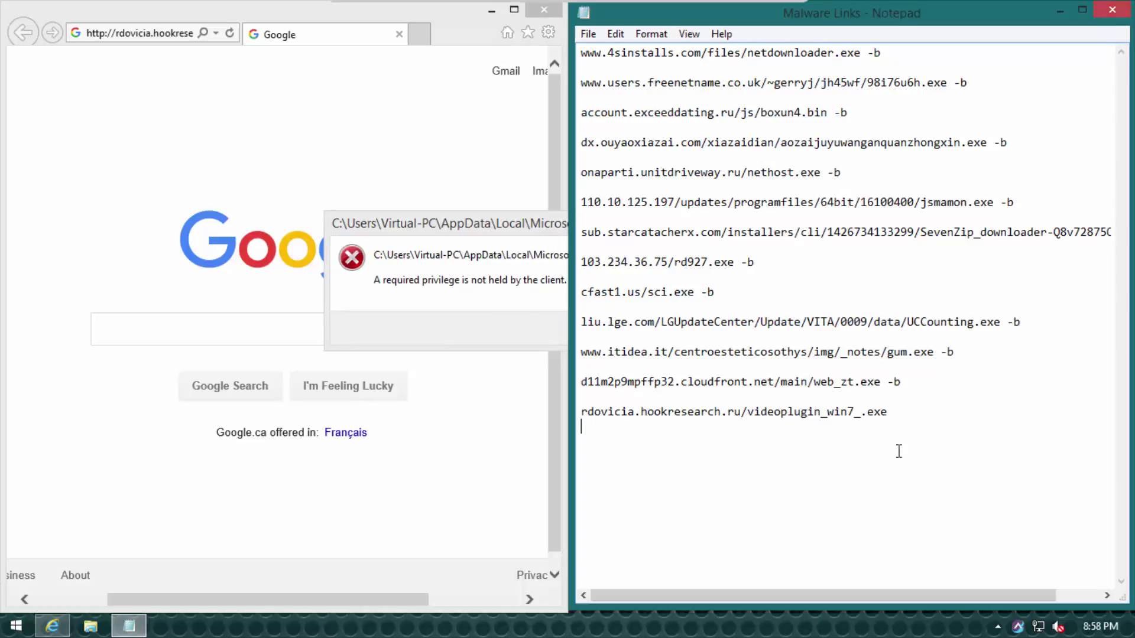
pyautogui.click(926, 416)
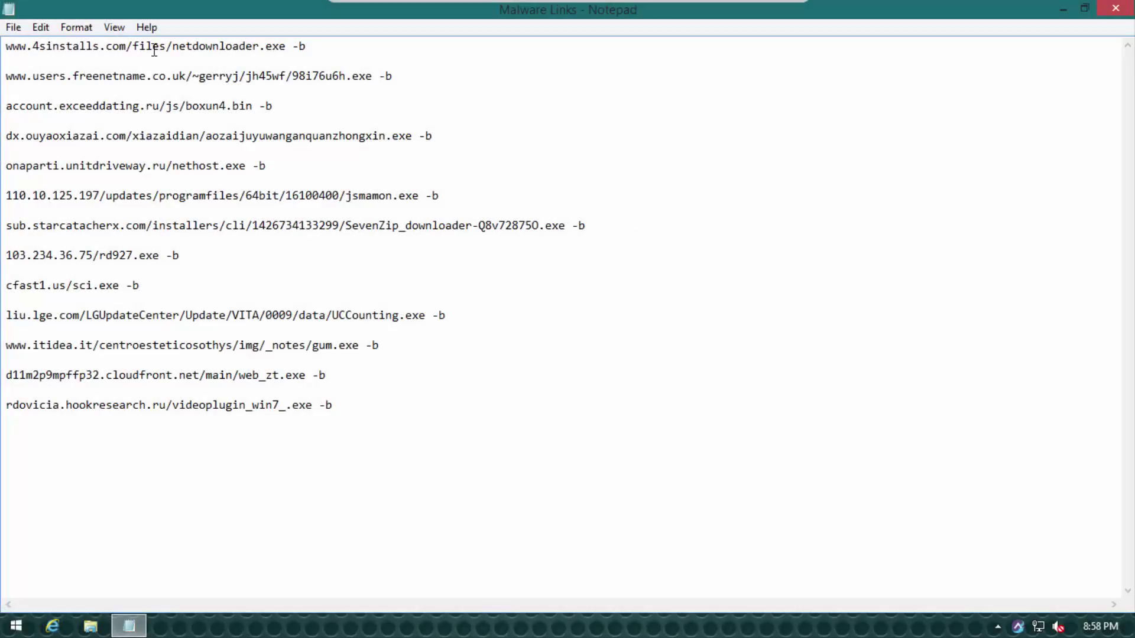
pyautogui.press('Return')
pyautogui.press('Return')
pyautogui.press('Return')
pyautogui.hotkey('shift', 'Up')
pyautogui.hotkey('shift', 'Up')
pyautogui.hotkey('shift', 'Up')
pyautogui.hotkey('shift', 'Up')
pyautogui.hotkey('shift', 'Up')
pyautogui.hotkey('shift', 'Up')
pyautogui.hotkey('shift', 'Up')
pyautogui.hotkey('shift', 'Up')
pyautogui.hotkey('shift', 'Up')
pyautogui.hotkey('shift', 'Up')
pyautogui.hotkey('shift', 'Up')
pyautogui.hotkey('shift', 'Up')
pyautogui.hotkey('shift', 'Up')
pyautogui.hotkey('shift', 'Up')
pyautogui.hotkey('shift', 'Up')
pyautogui.hotkey('shift', 'Up')
pyautogui.hotkey('shift', 'Up')
pyautogui.hotkey('shift', 'Up')
pyautogui.hotkey('shift', 'Up')
pyautogui.hotkey('shift', 'Up')
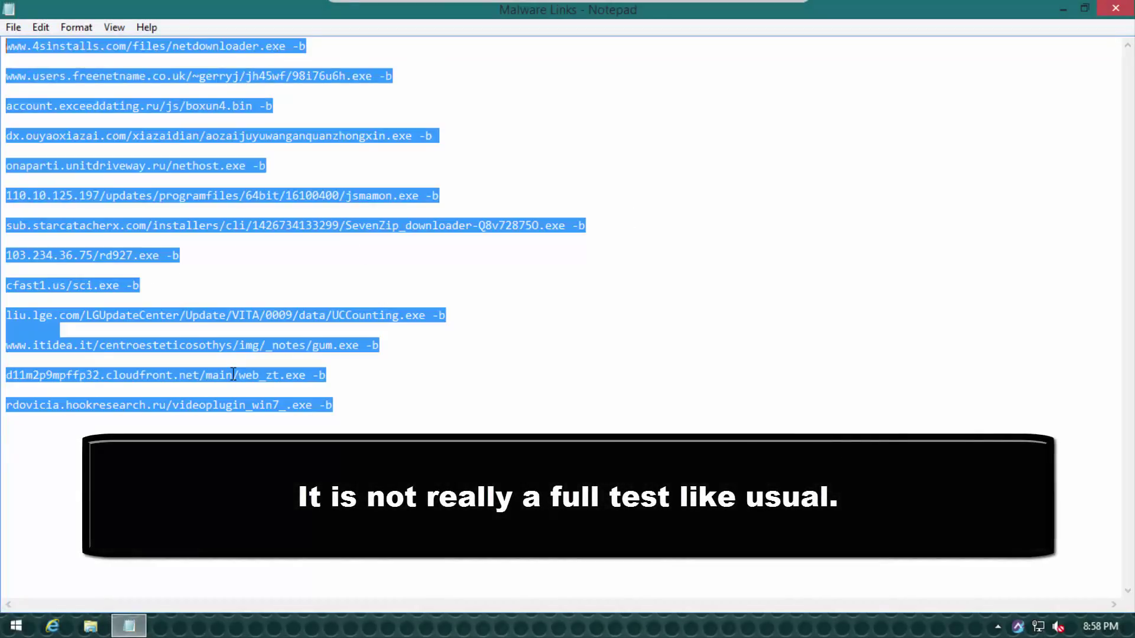
pyautogui.hotkey('shift', 'Down')
pyautogui.hotkey('shift', 'Down')
pyautogui.hotkey('shift', 'Down')
pyautogui.hotkey('shift', 'Down')
pyautogui.hotkey('shift', 'Down')
pyautogui.hotkey('shift', 'Down')
pyautogui.hotkey('shift', 'Down')
pyautogui.hotkey('shift', 'Down')
pyautogui.hotkey('shift', 'Down')
pyautogui.hotkey('shift', 'Down')
pyautogui.hotkey('shift', 'Down')
pyautogui.hotkey('shift', 'Down')
pyautogui.hotkey('shift', 'Down')
pyautogui.hotkey('shift', 'Down')
pyautogui.hotkey('shift', 'Down')
pyautogui.hotkey('shift', 'Down')
pyautogui.hotkey('shift', 'Down')
pyautogui.hotkey('shift', 'Down')
pyautogui.hotkey('shift', 'Down')
pyautogui.hotkey('shift', 'Down')
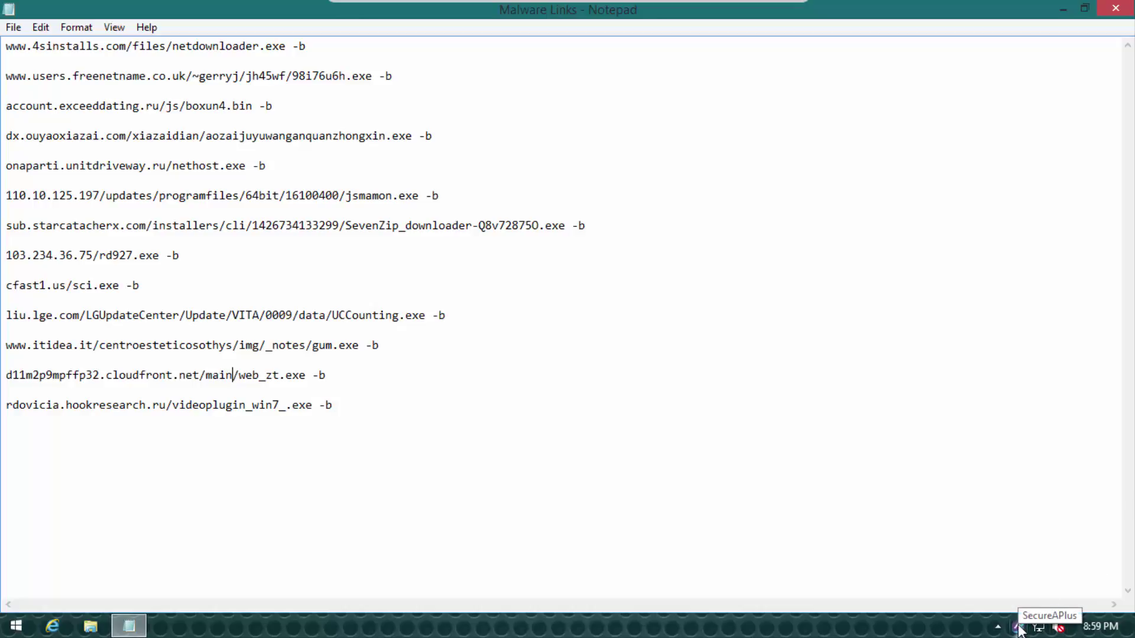
pyautogui.moveTo(965, 451); pyautogui.dragTo(2, 23)
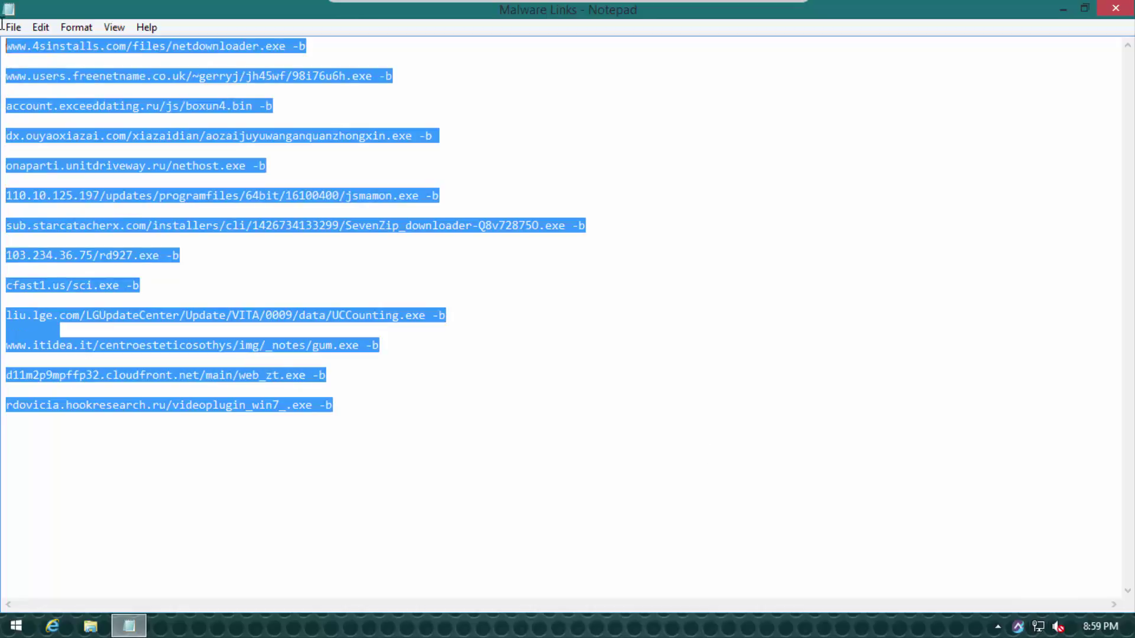
pyautogui.click(160, 104)
pyautogui.click(295, 295)
pyautogui.hotkey('shift', 'Up')
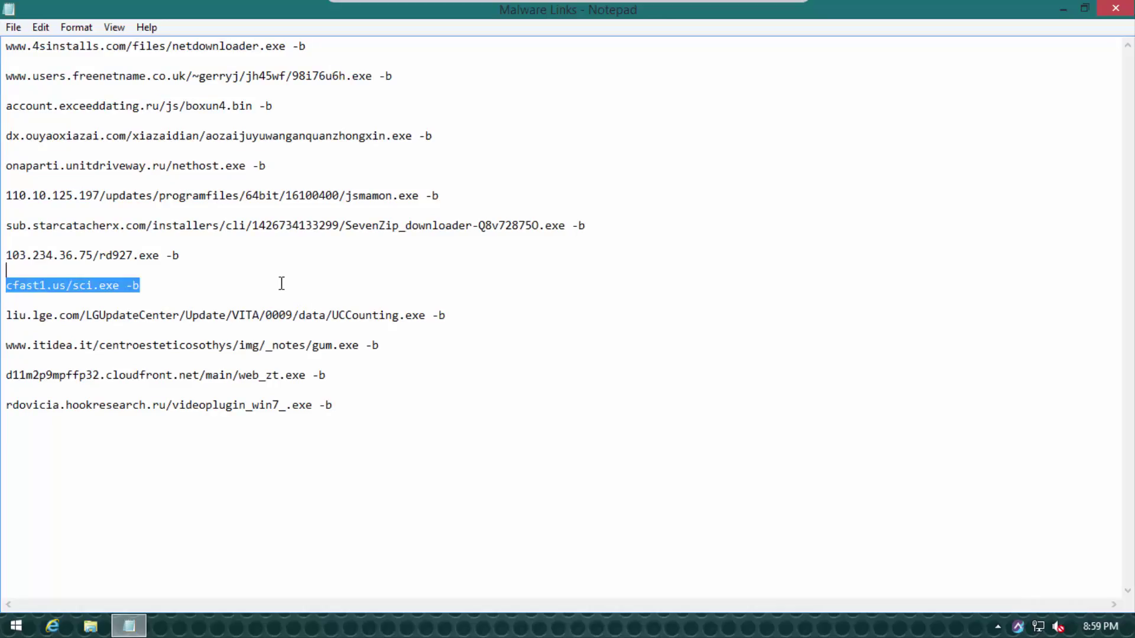
pyautogui.click(282, 284)
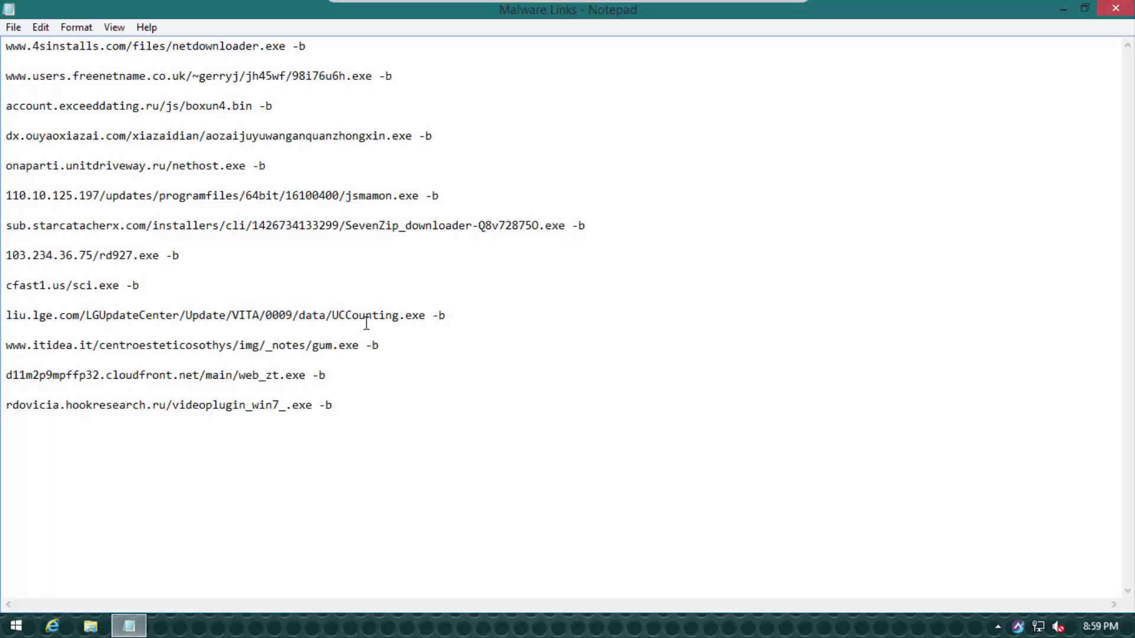